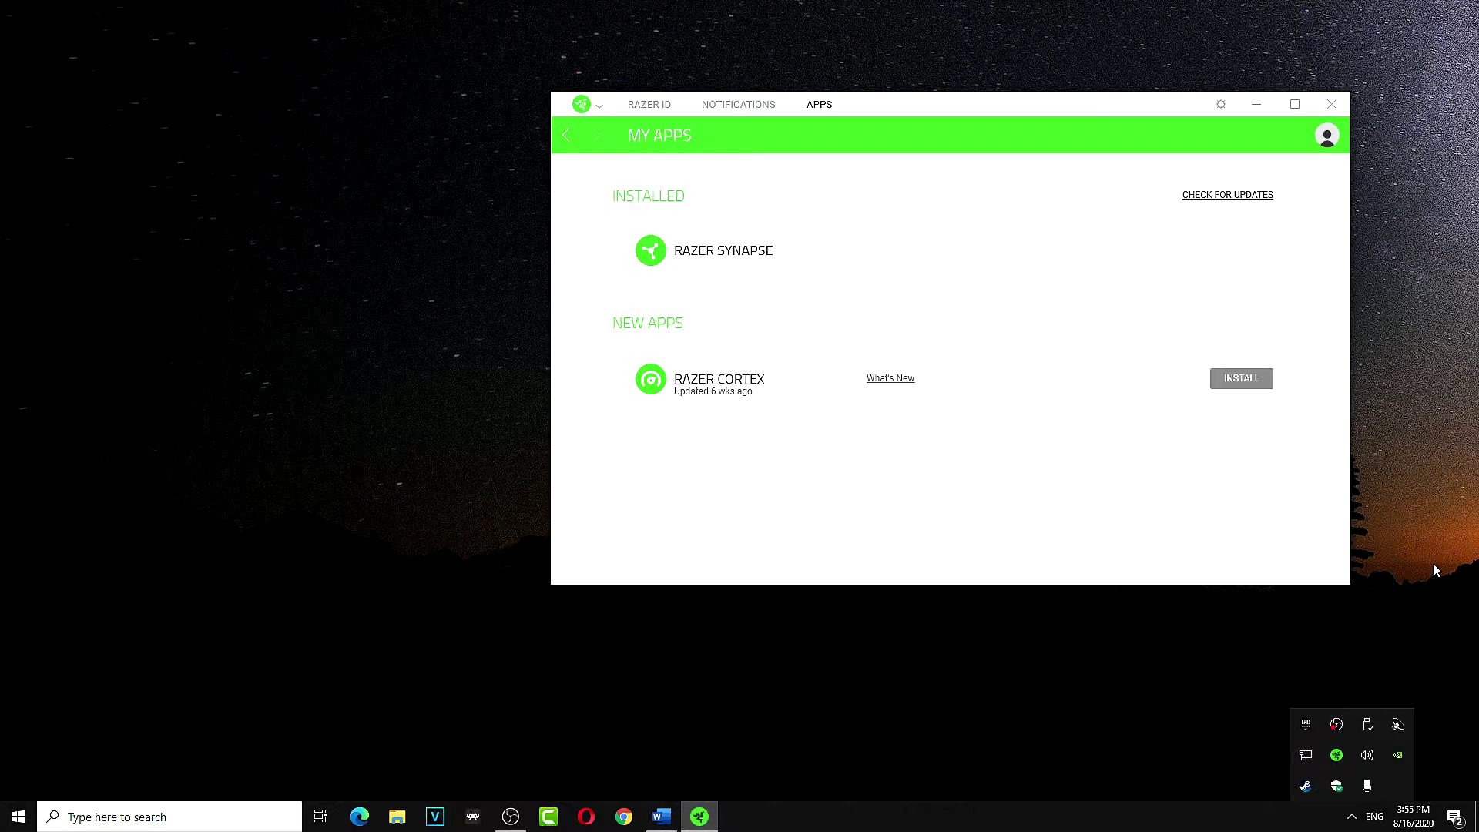
Open Razer Synapse from the installed apps, close the My Apps window and reposition the Synapse window
{"action": "left_click", "coordinate": [665, 192]}
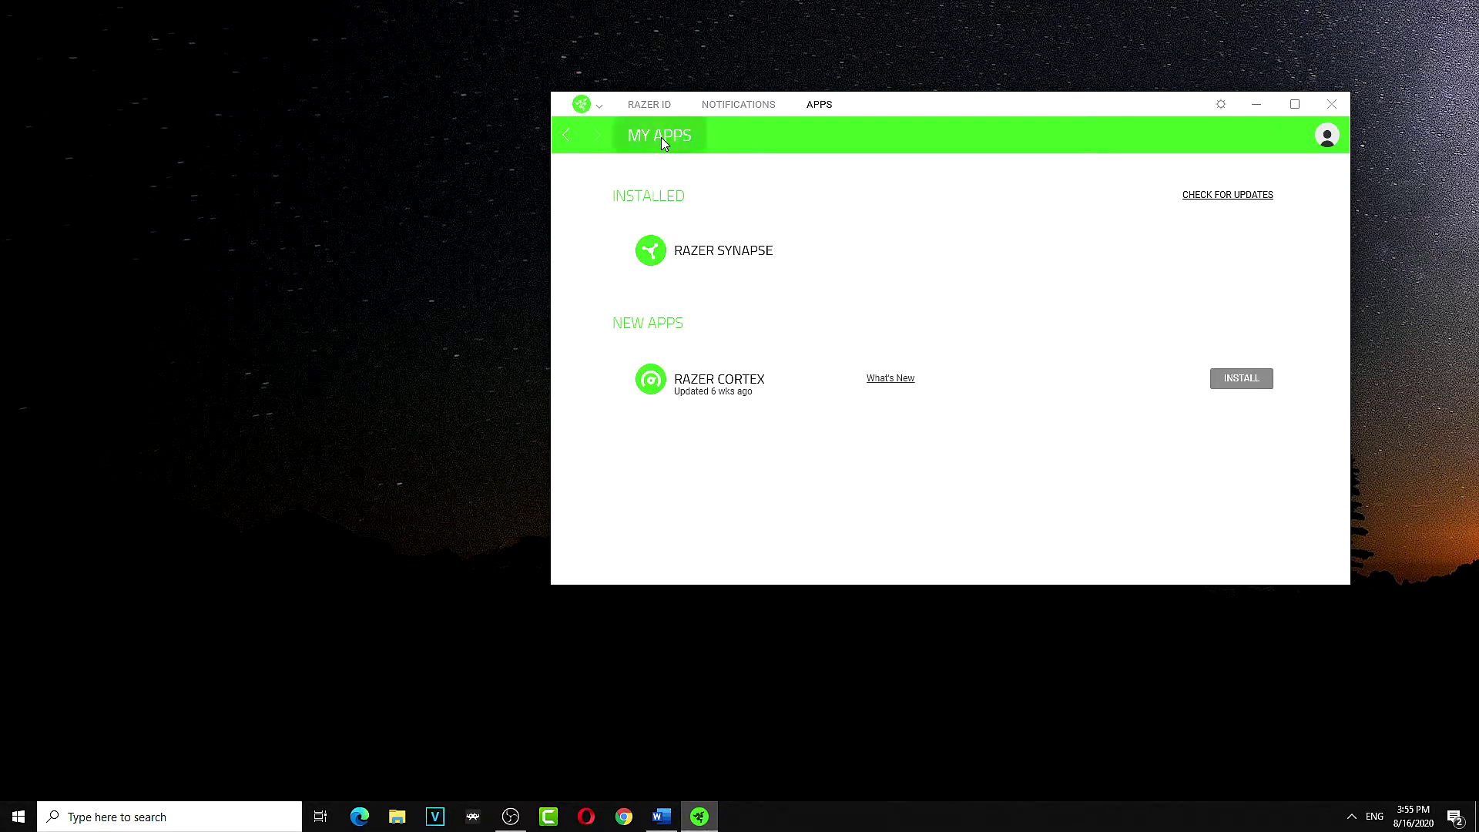
{"action": "left_click", "coordinate": [686, 253]}
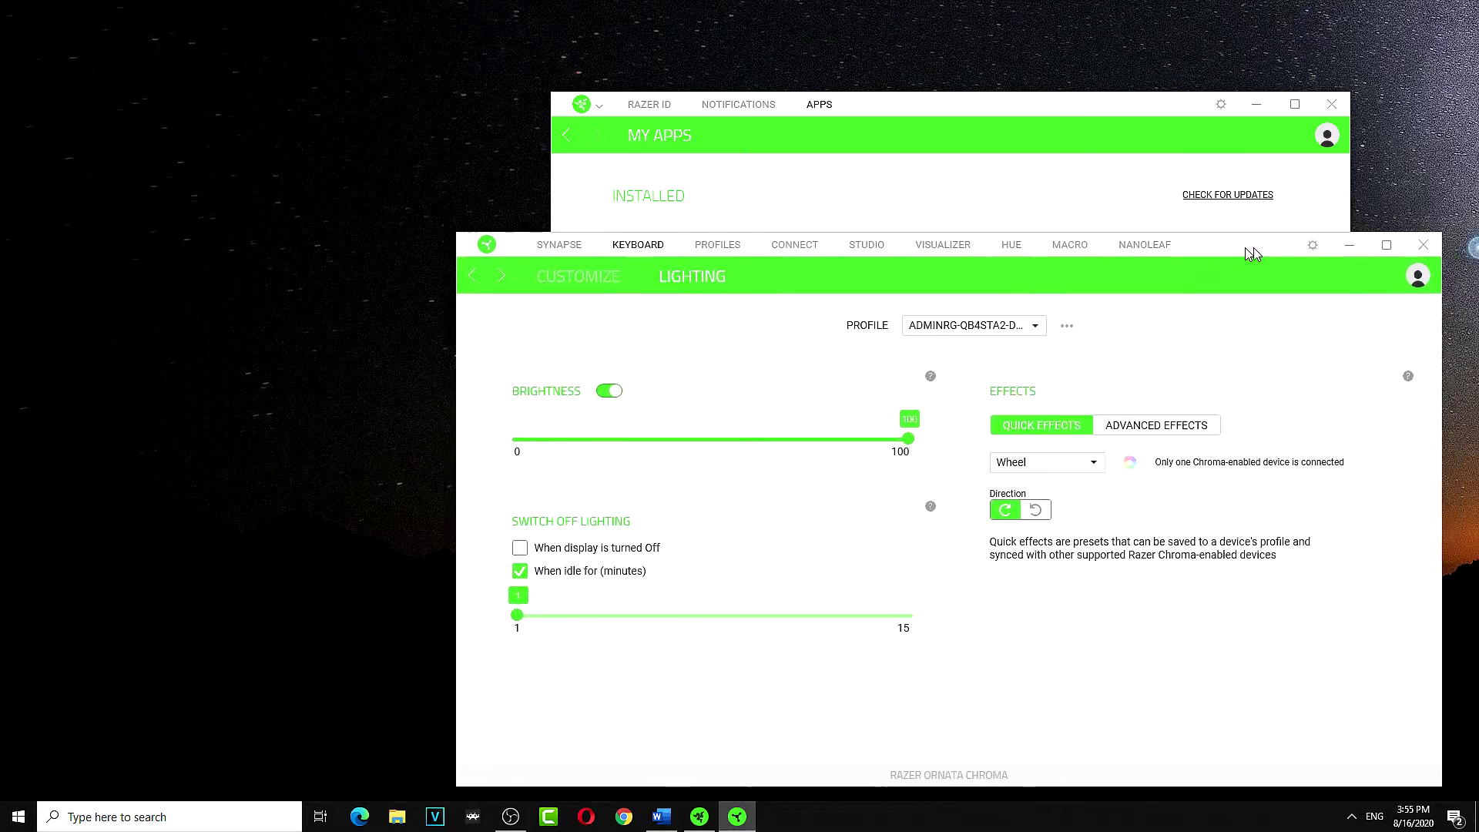
{"action": "left_click", "coordinate": [1347, 111]}
{"action": "left_click_drag", "start_coordinate": [1076, 218], "coordinate": [1245, 264]}
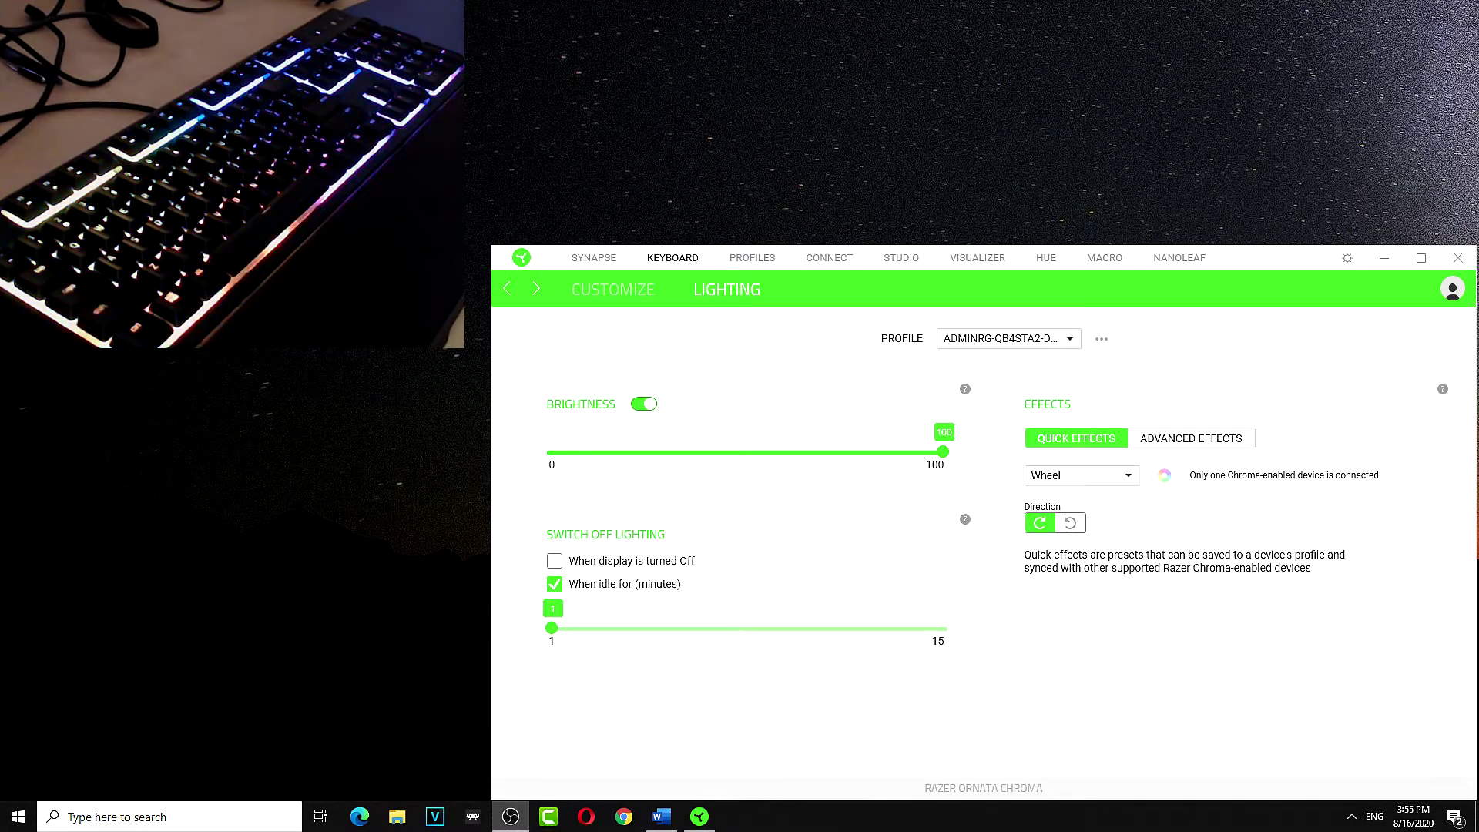
Apply the Ambient Awareness quick effect to the keyboard with the bottom-edge screen region selected
{"action": "left_click", "coordinate": [1127, 479]}
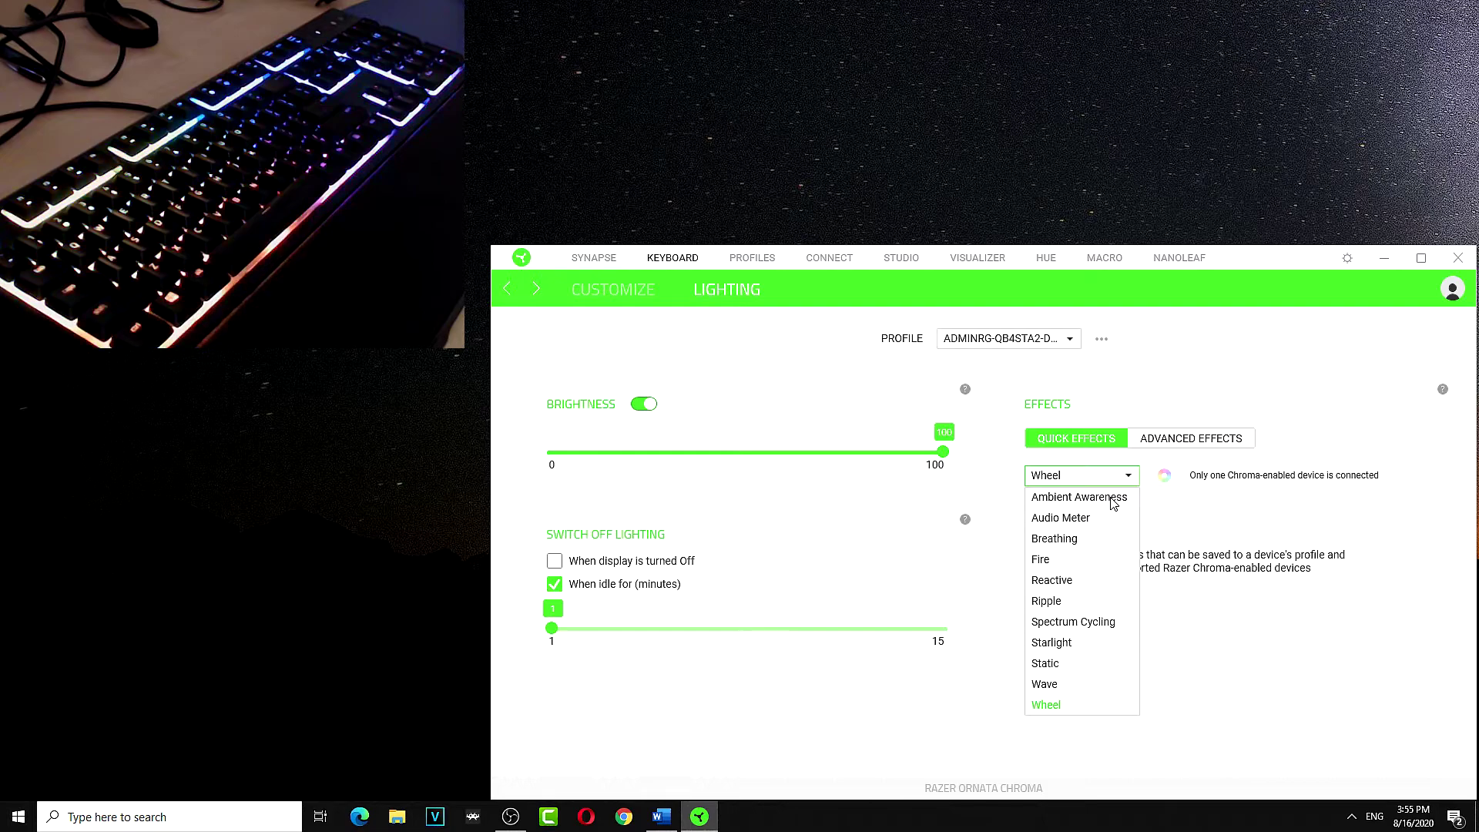
{"action": "left_click", "coordinate": [1117, 497]}
{"action": "key", "text": "alt+Tab"}
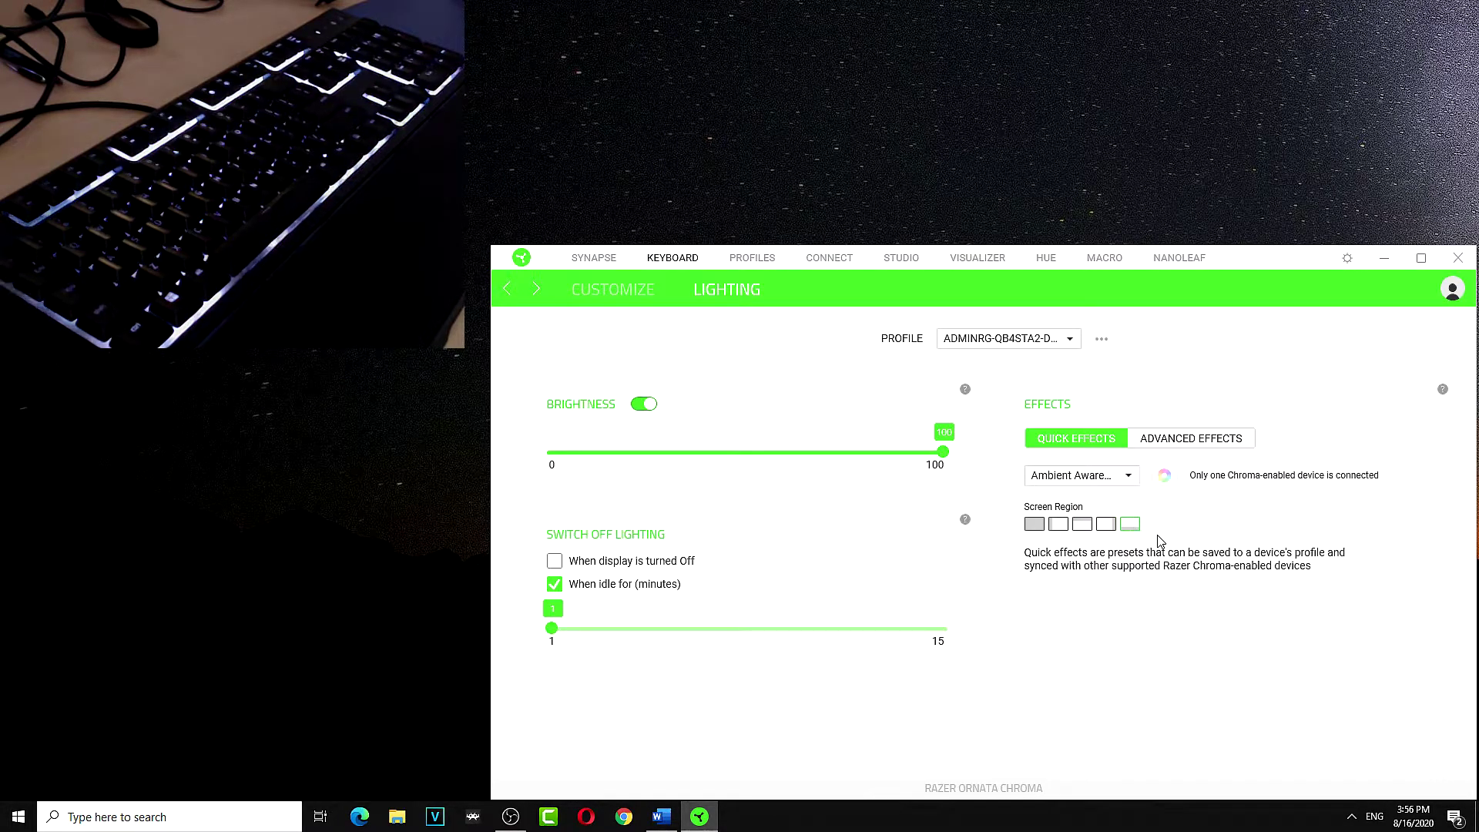
{"action": "left_click", "coordinate": [1130, 526]}
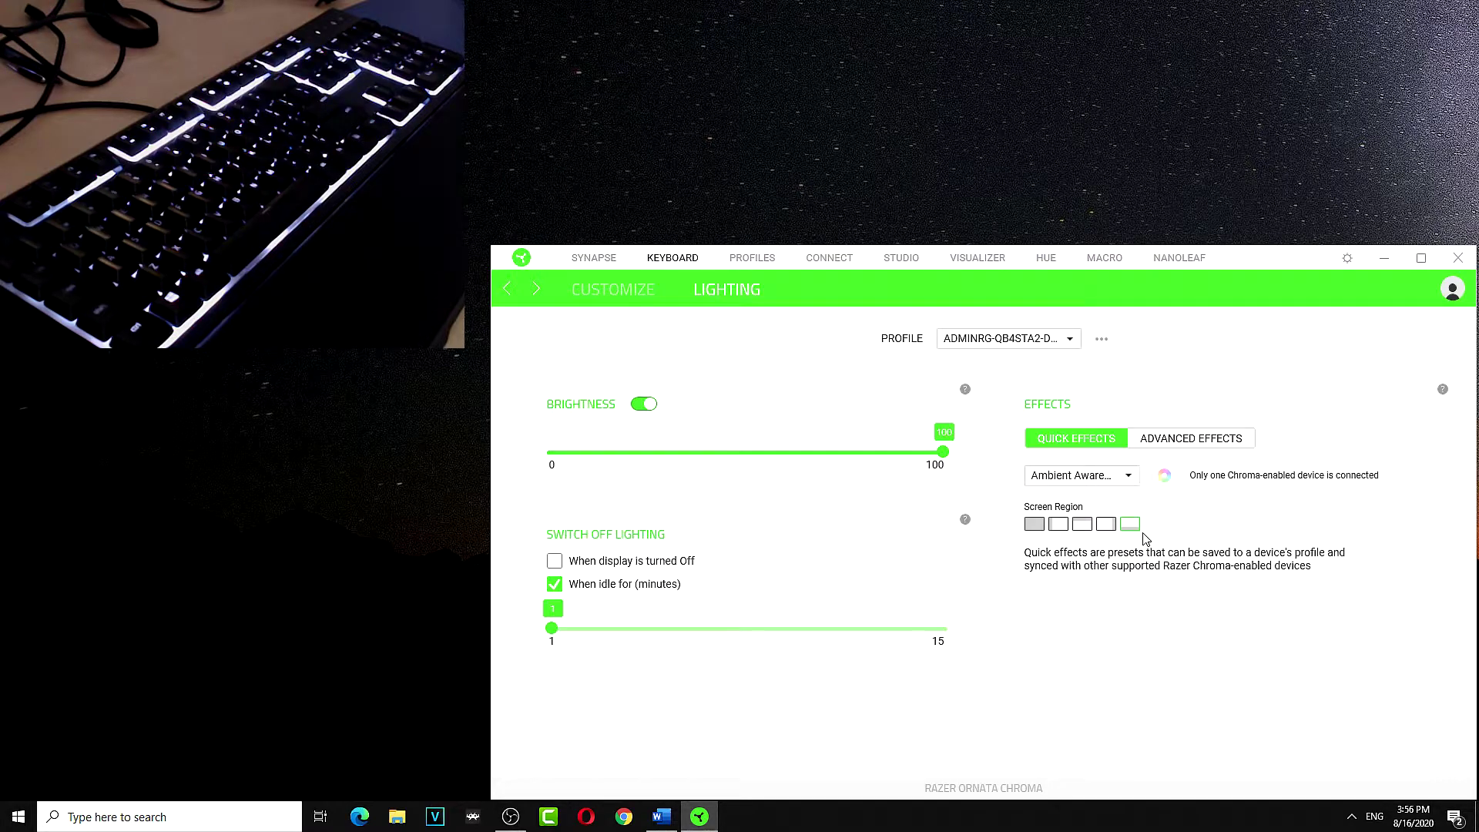
Switch the keyboard's quick effect to Audio Meter
{"action": "left_click", "coordinate": [1088, 477]}
{"action": "left_click", "coordinate": [1061, 517]}
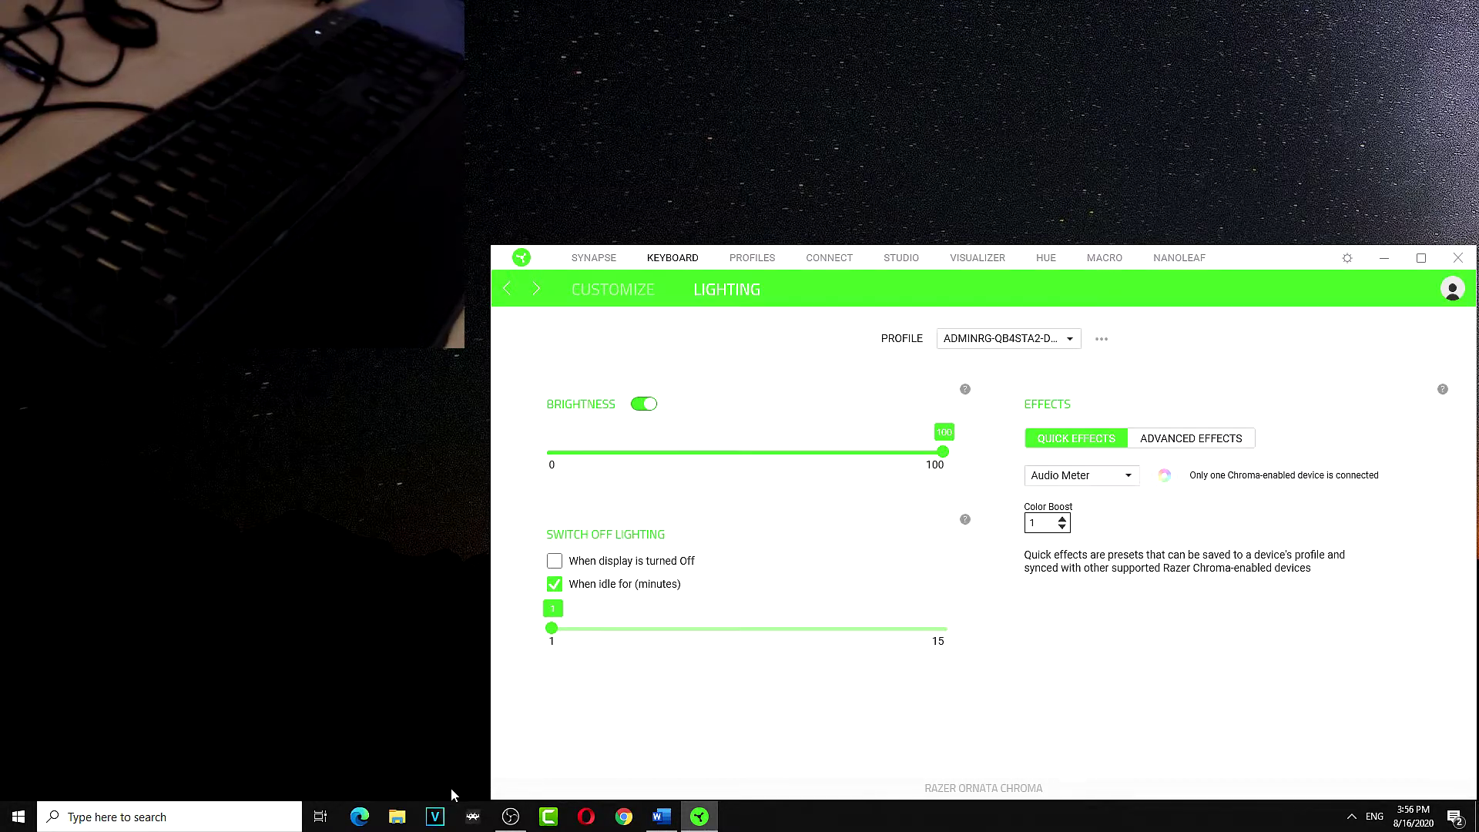
Open Microsoft Edge, go to YouTube and play the "Logitech Brown Switch Sound Test" video as an audio source
{"action": "left_click", "coordinate": [360, 814]}
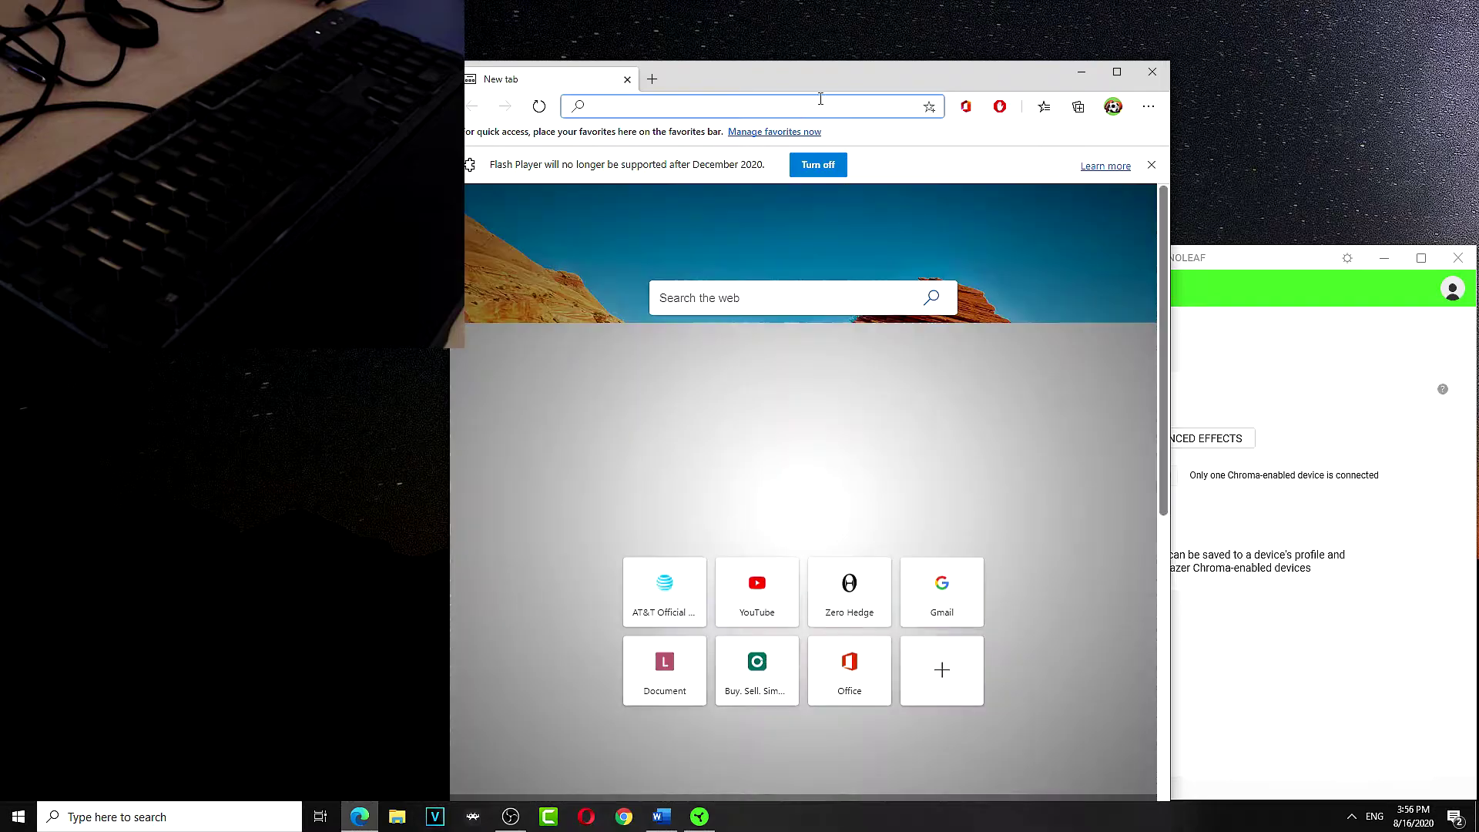
{"action": "left_click_drag", "start_coordinate": [821, 85], "coordinate": [587, 56]}
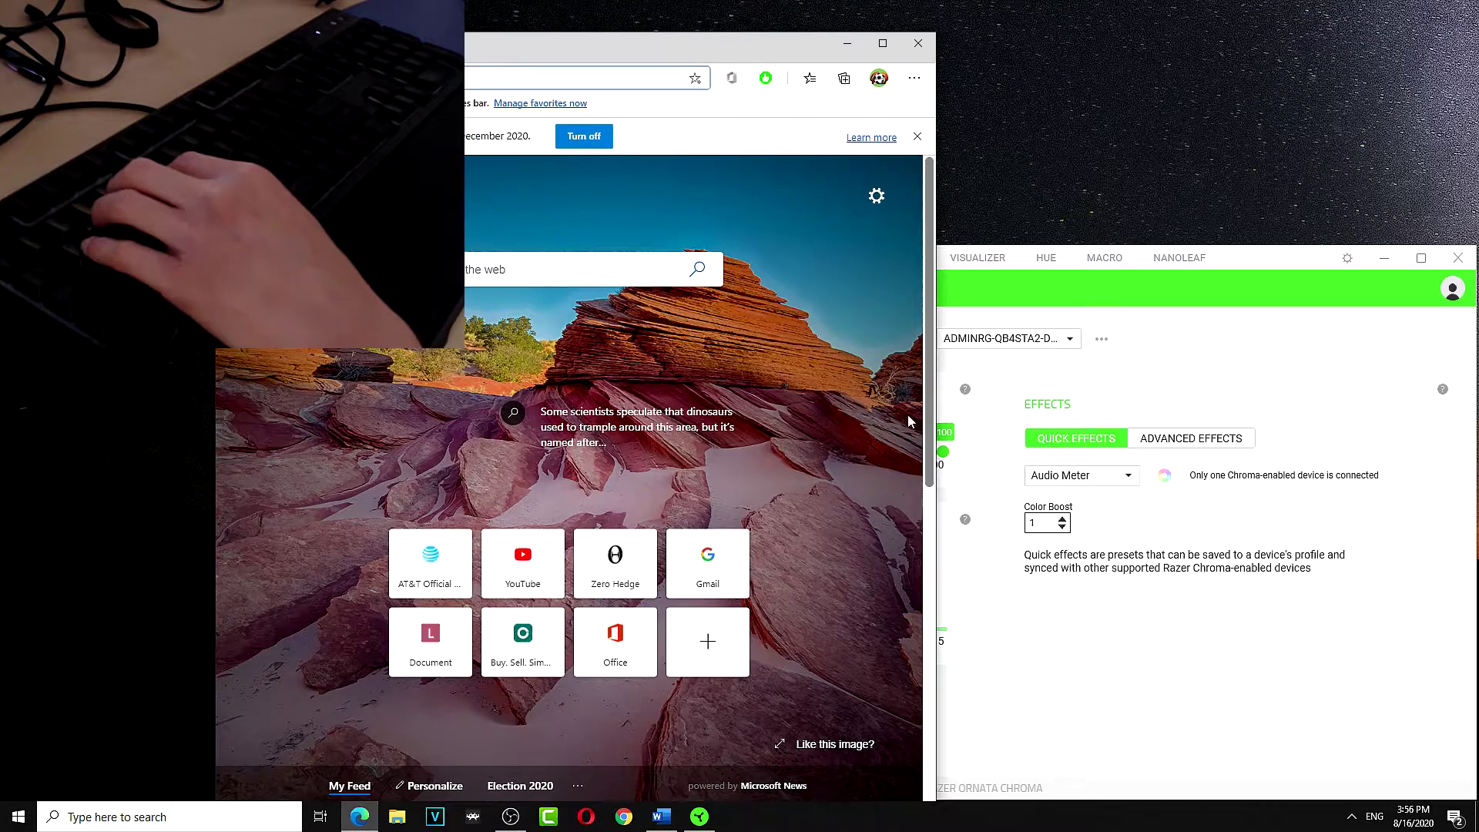
{"action": "left_click", "coordinate": [500, 82]}
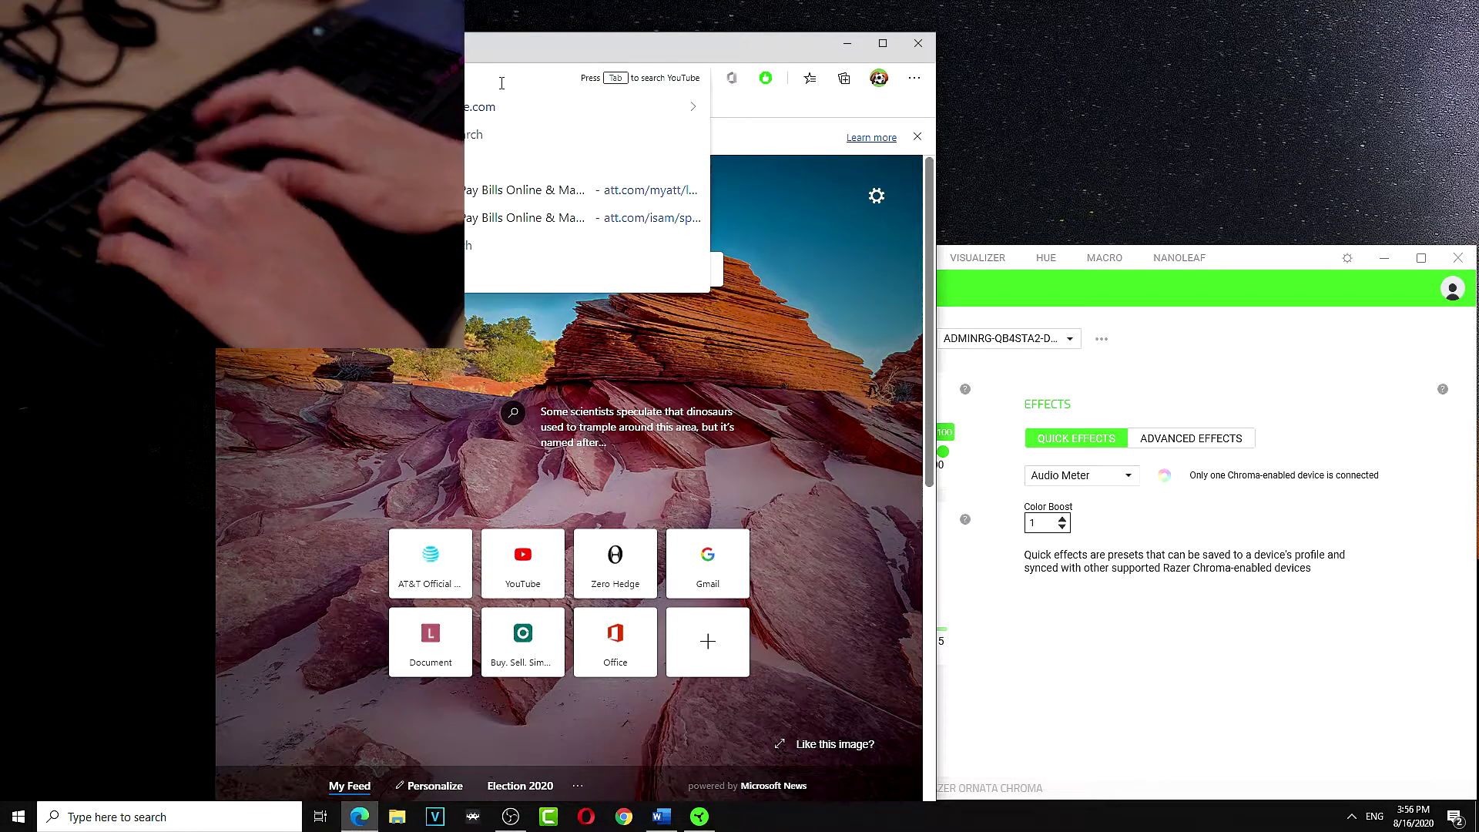
{"action": "type", "text": "youtue"}
{"action": "key", "text": "Return"}
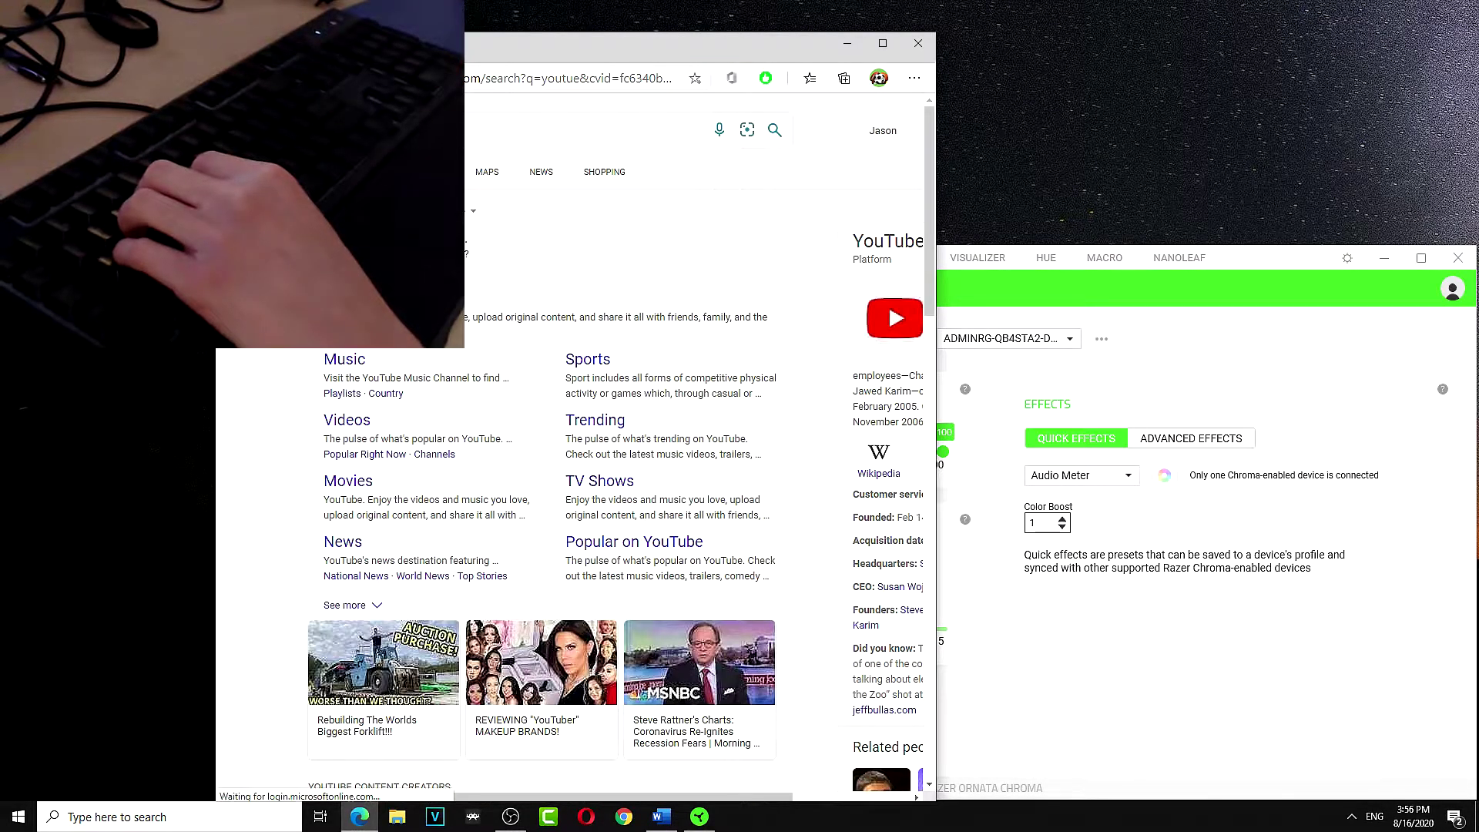
{"action": "left_click", "coordinate": [346, 279]}
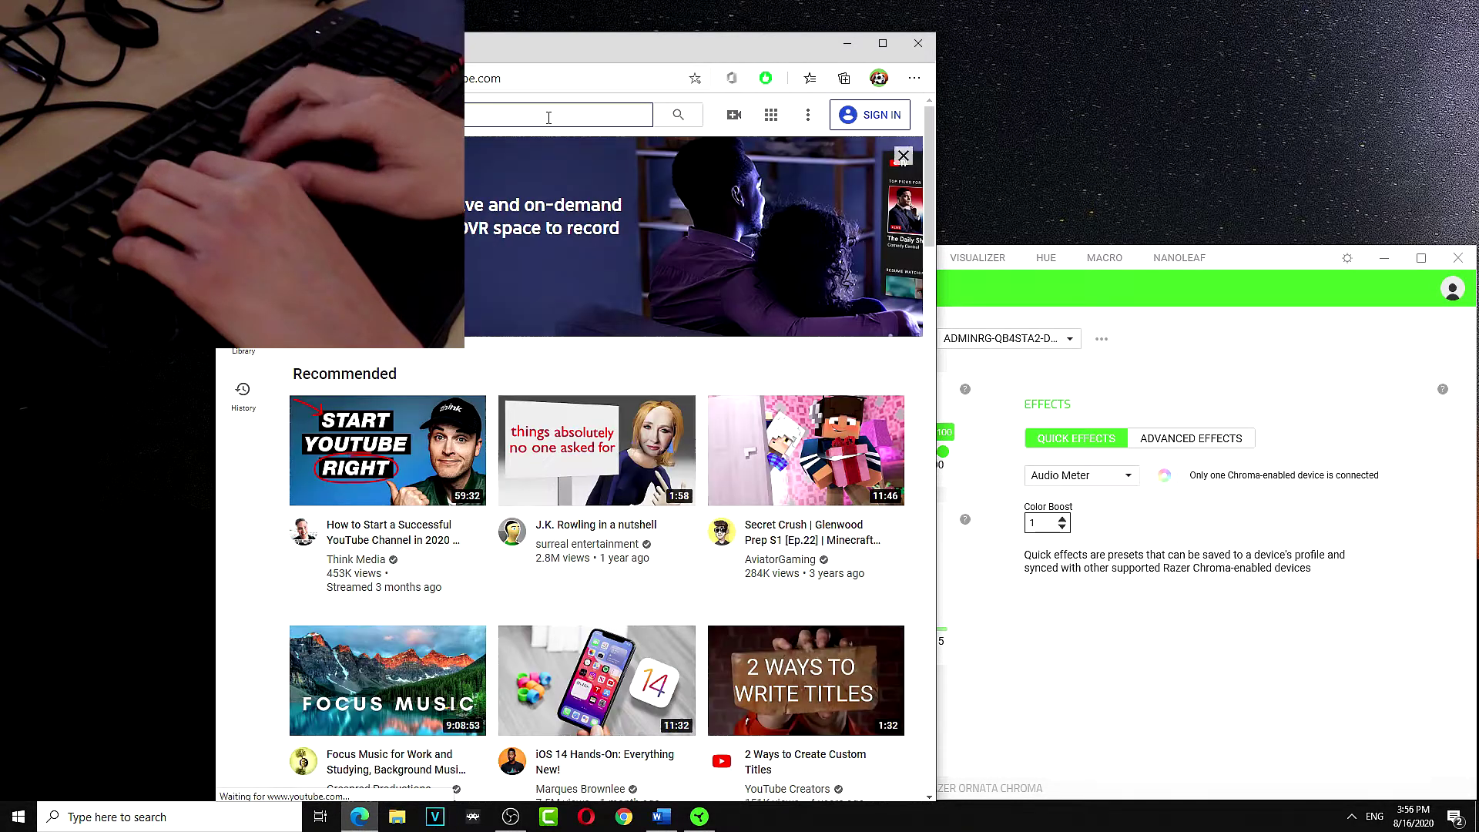
{"action": "left_click", "coordinate": [549, 117]}
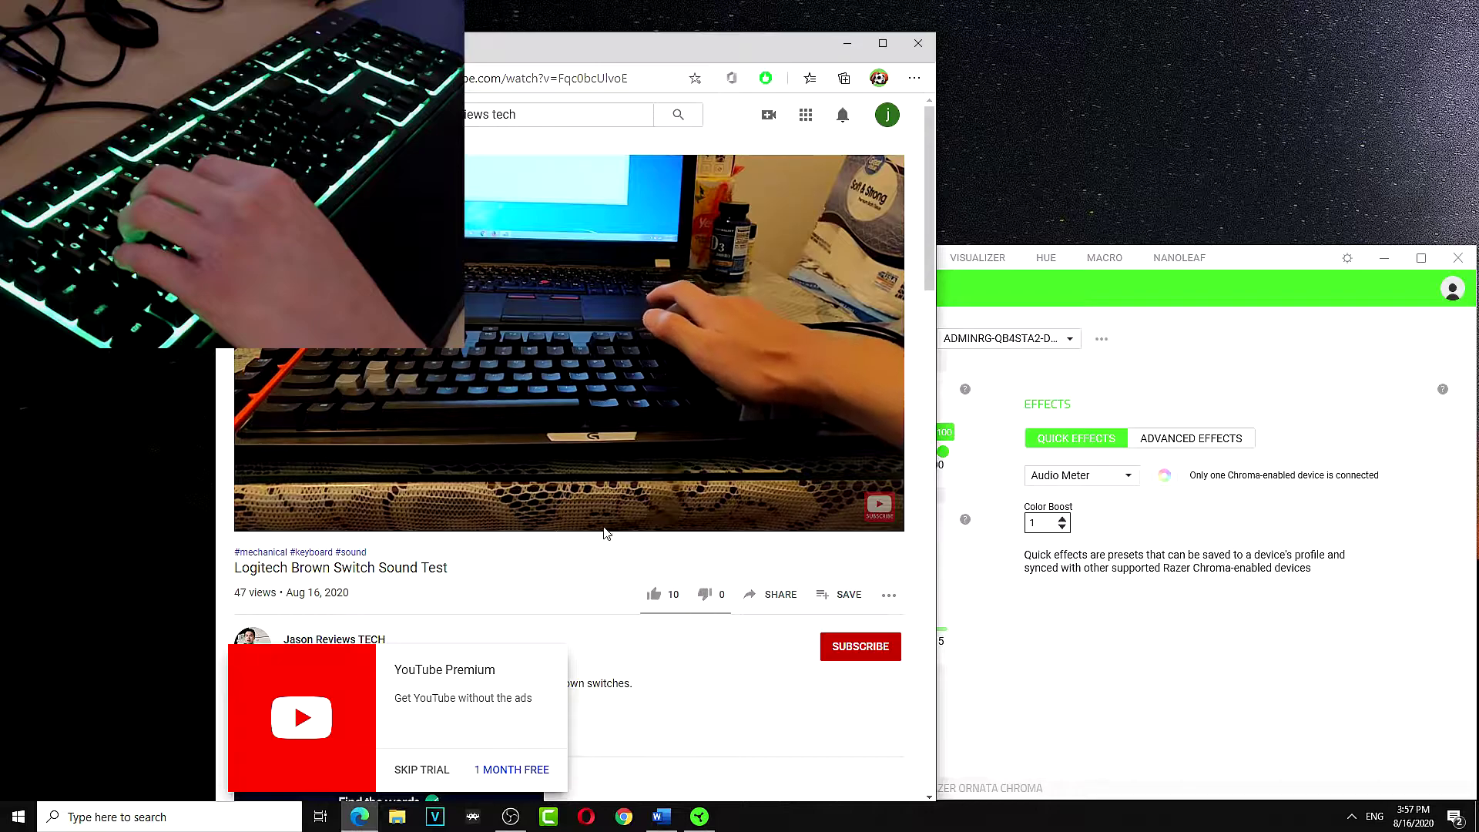
{"action": "mouse_move", "coordinate": [347, 518]}
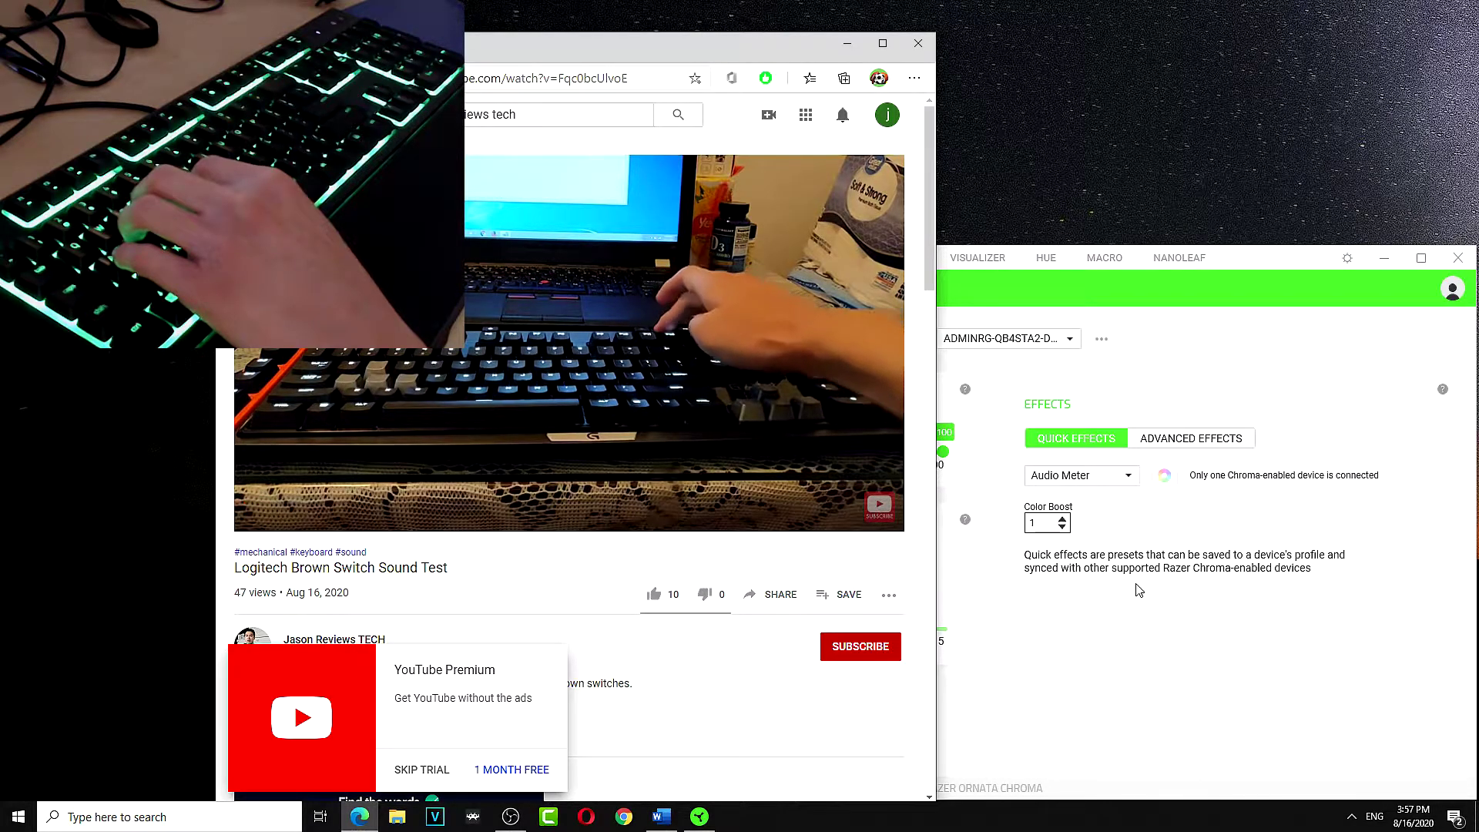
Set the Audio Meter color boost to 1.75 and pause the YouTube video
{"action": "left_click", "coordinate": [1061, 518]}
{"action": "left_click", "coordinate": [1061, 518]}
{"action": "left_click", "coordinate": [1061, 518]}
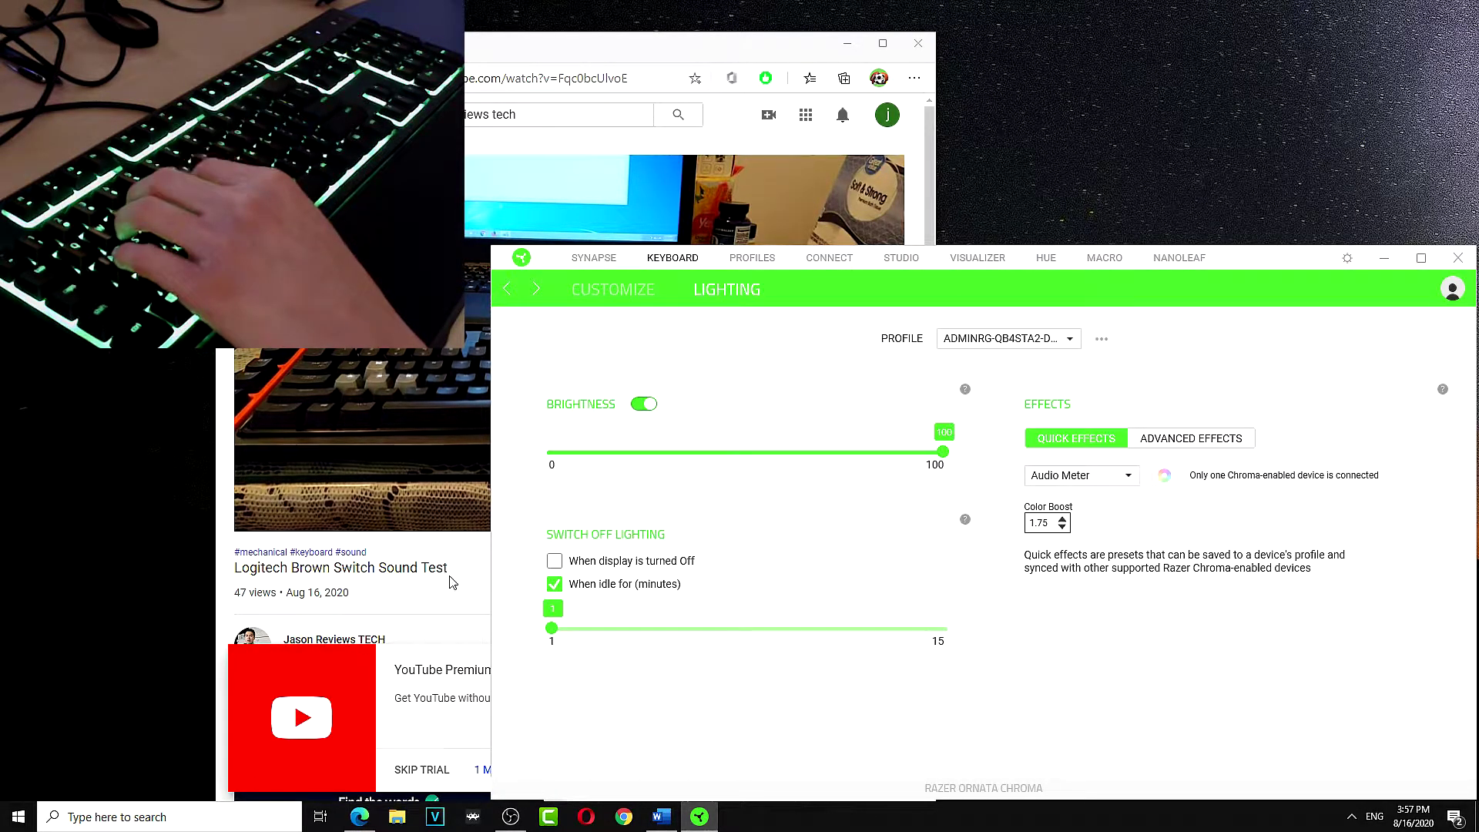
{"action": "left_click", "coordinate": [274, 531]}
{"action": "left_click", "coordinate": [274, 532]}
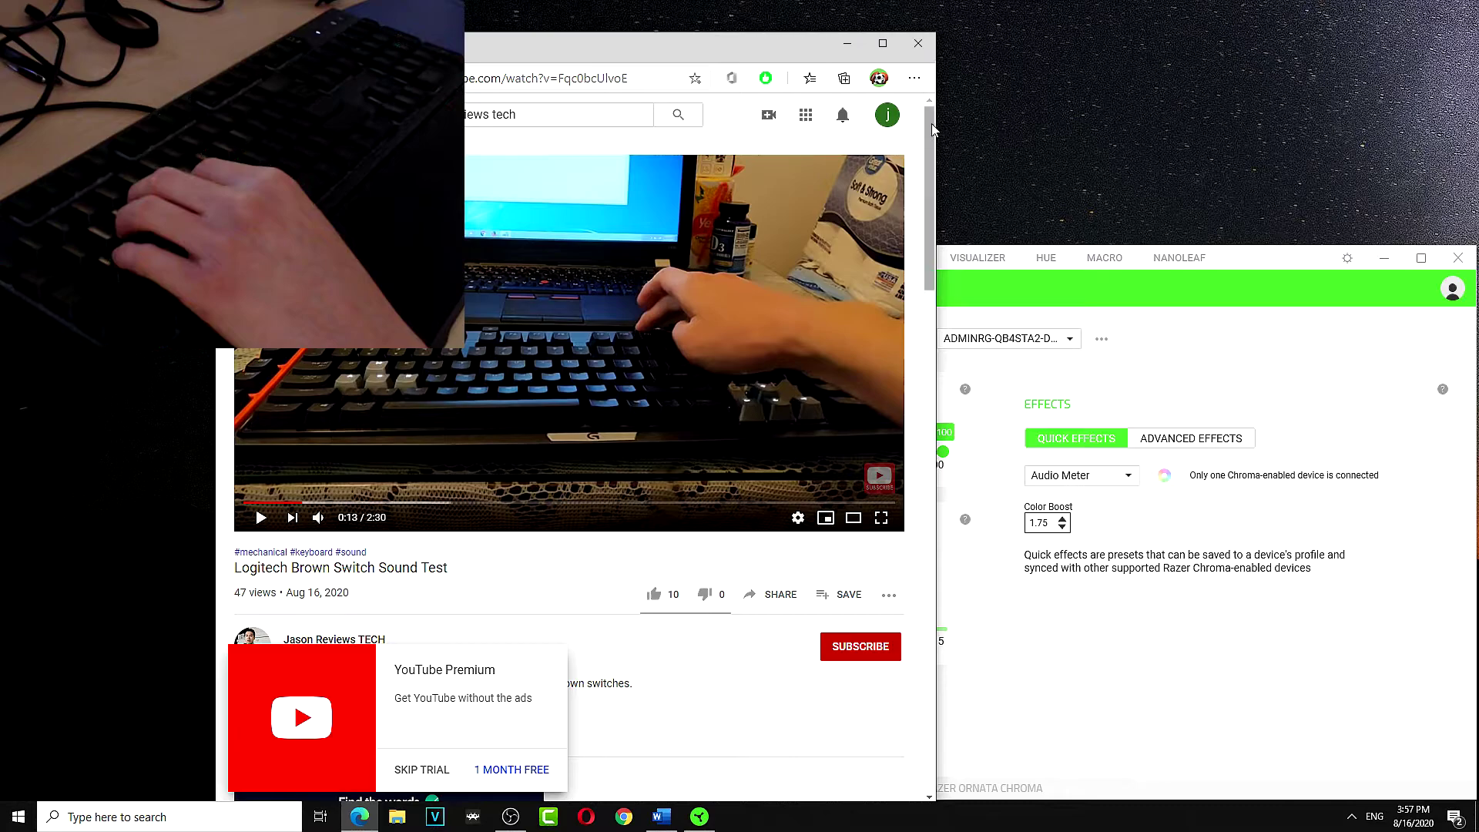
Close the Synapse window and the browser window with the YouTube video
{"action": "left_click", "coordinate": [1182, 295]}
{"action": "left_click_drag", "start_coordinate": [1254, 275], "coordinate": [1229, 257]}
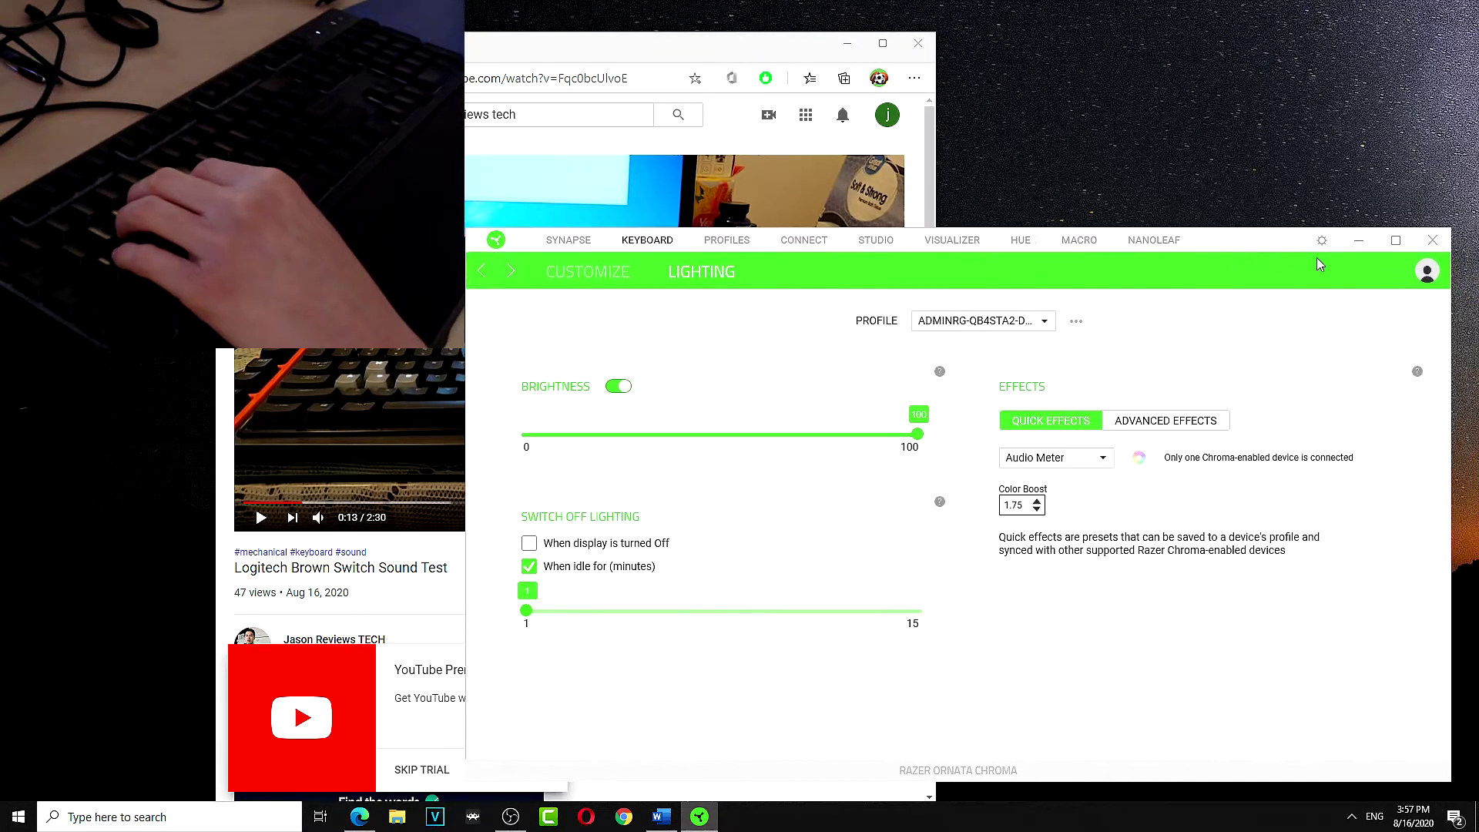
{"action": "left_click", "coordinate": [1430, 242]}
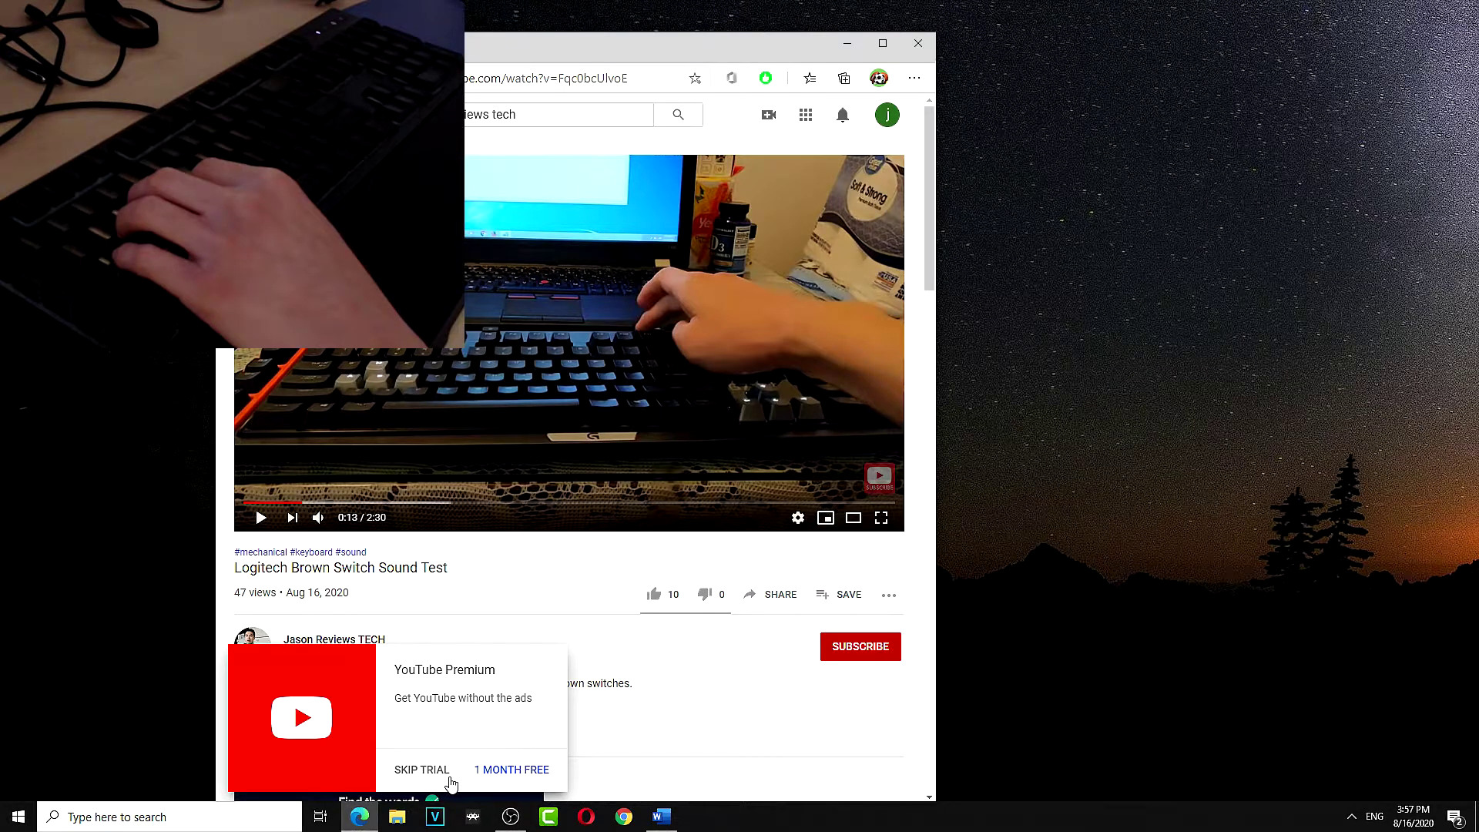
{"action": "left_click", "coordinate": [932, 45]}
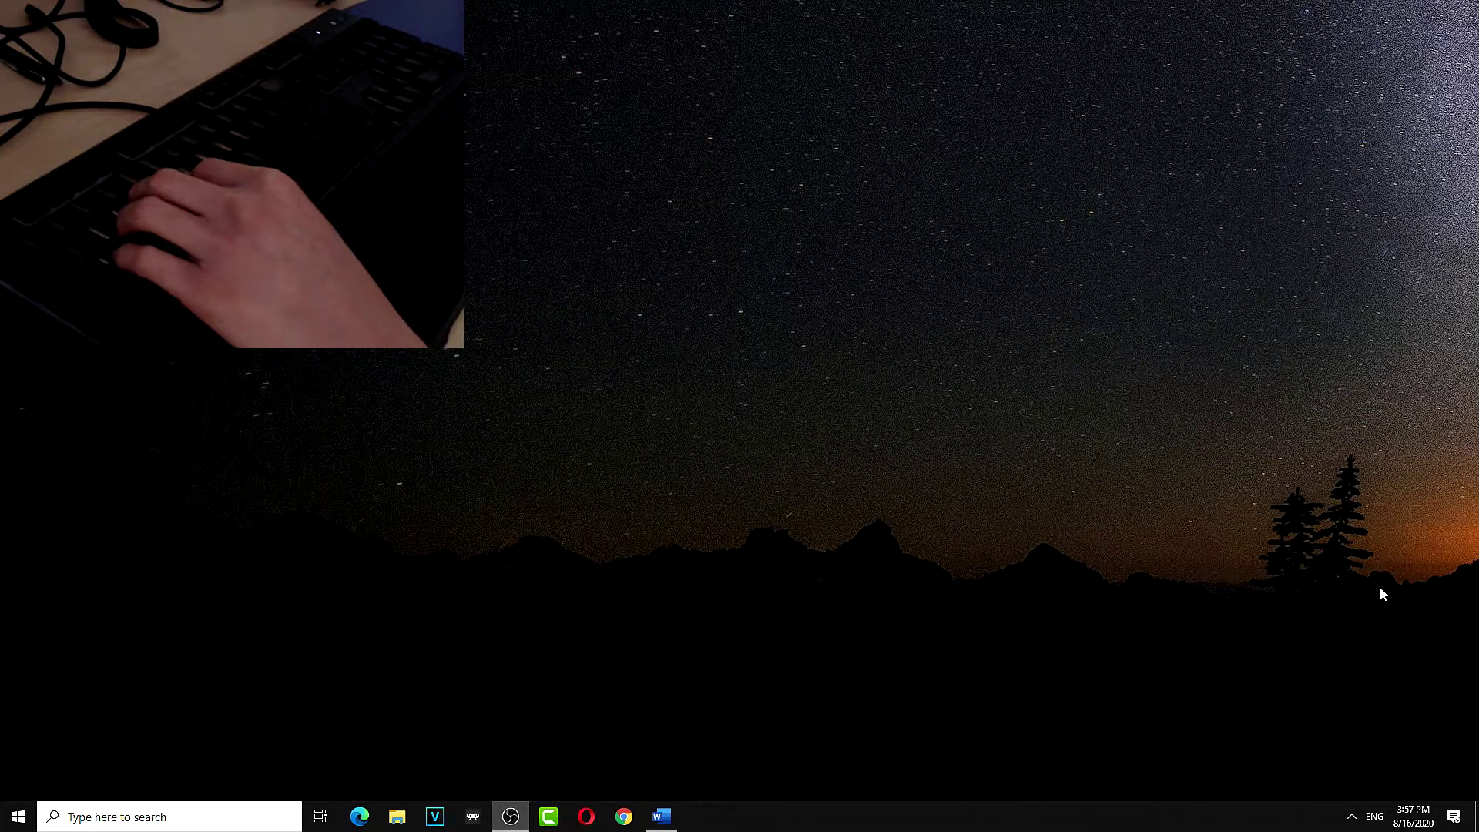
Reopen Razer Synapse through Razer Central and close the Razer Central window
{"action": "left_click", "coordinate": [1349, 818]}
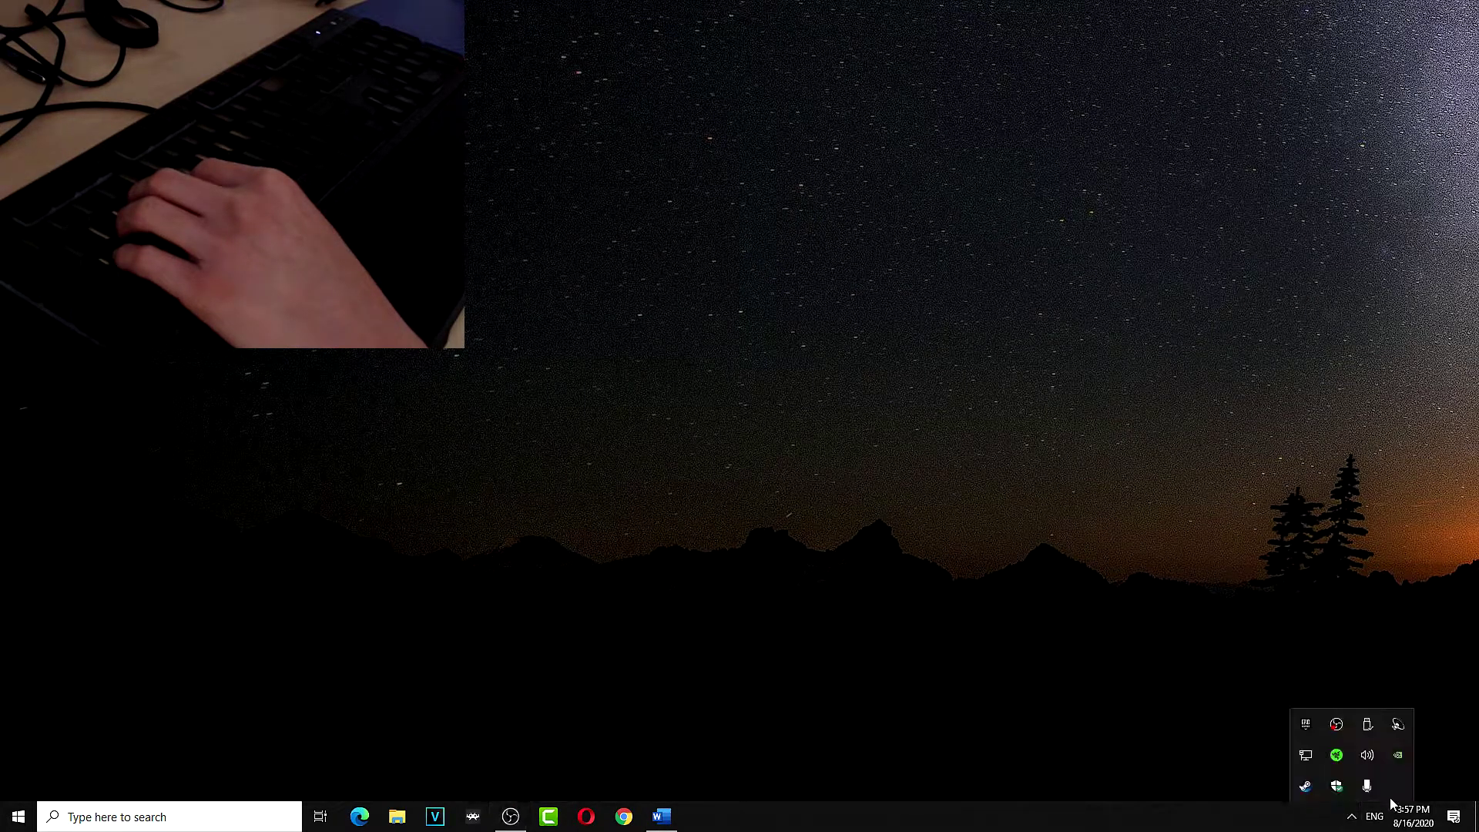
{"action": "right_click", "coordinate": [1337, 755]}
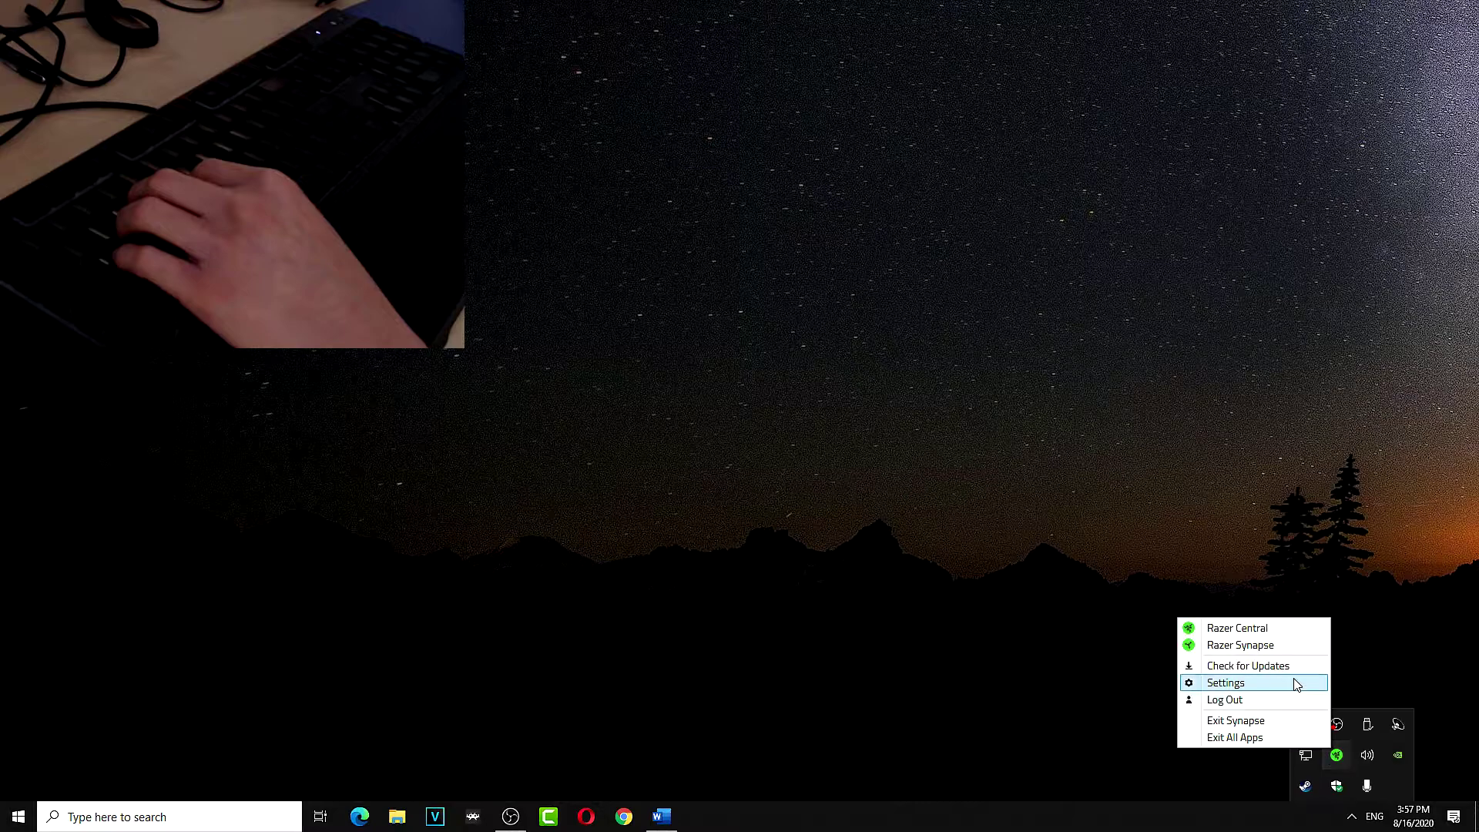
{"action": "left_click", "coordinate": [1278, 627]}
{"action": "left_click", "coordinate": [728, 252]}
{"action": "left_click", "coordinate": [1332, 106]}
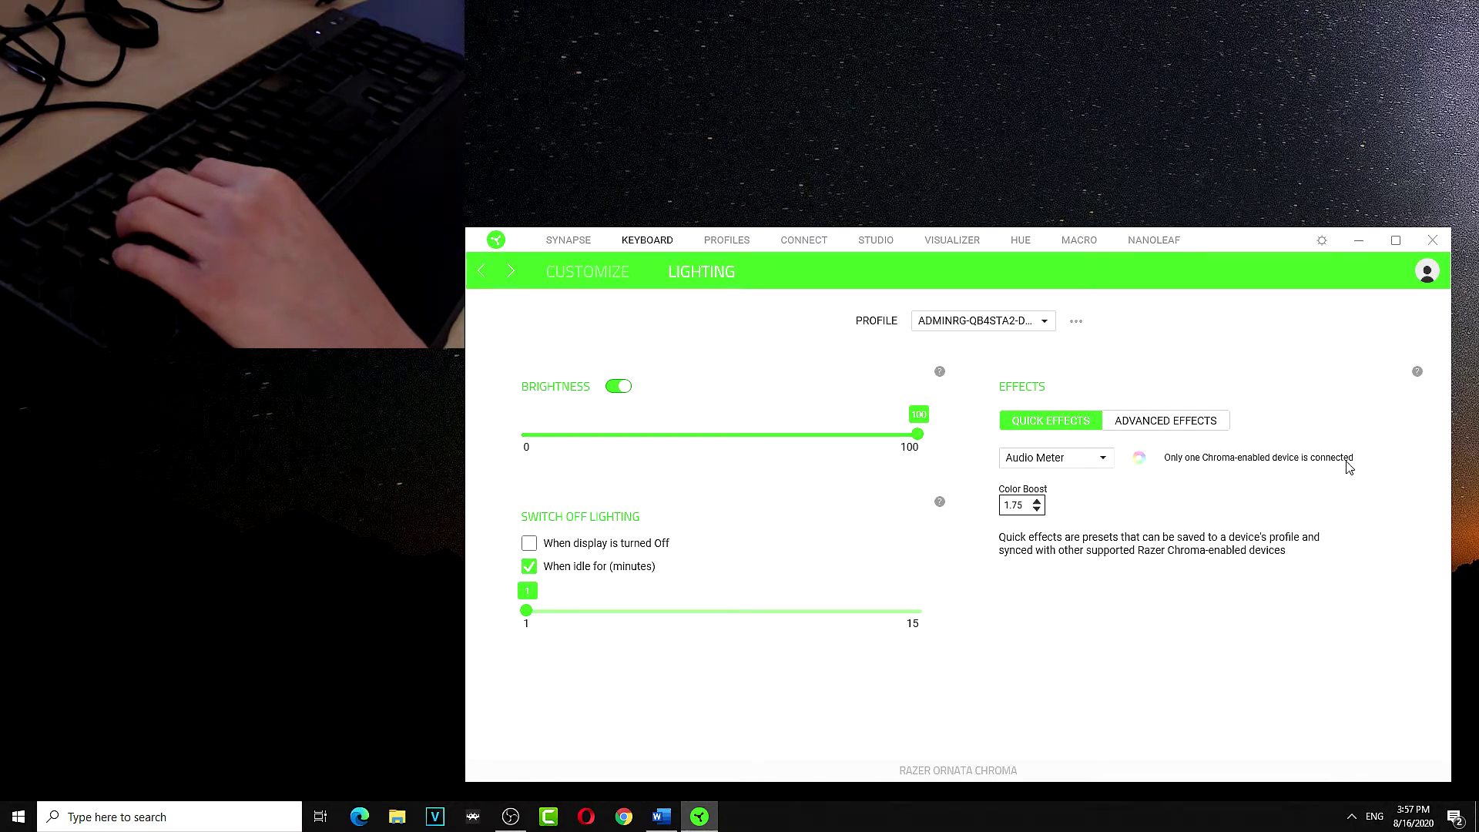
Change the keyboard's quick effect from Audio Meter to Breathing
{"action": "left_click", "coordinate": [1061, 458]}
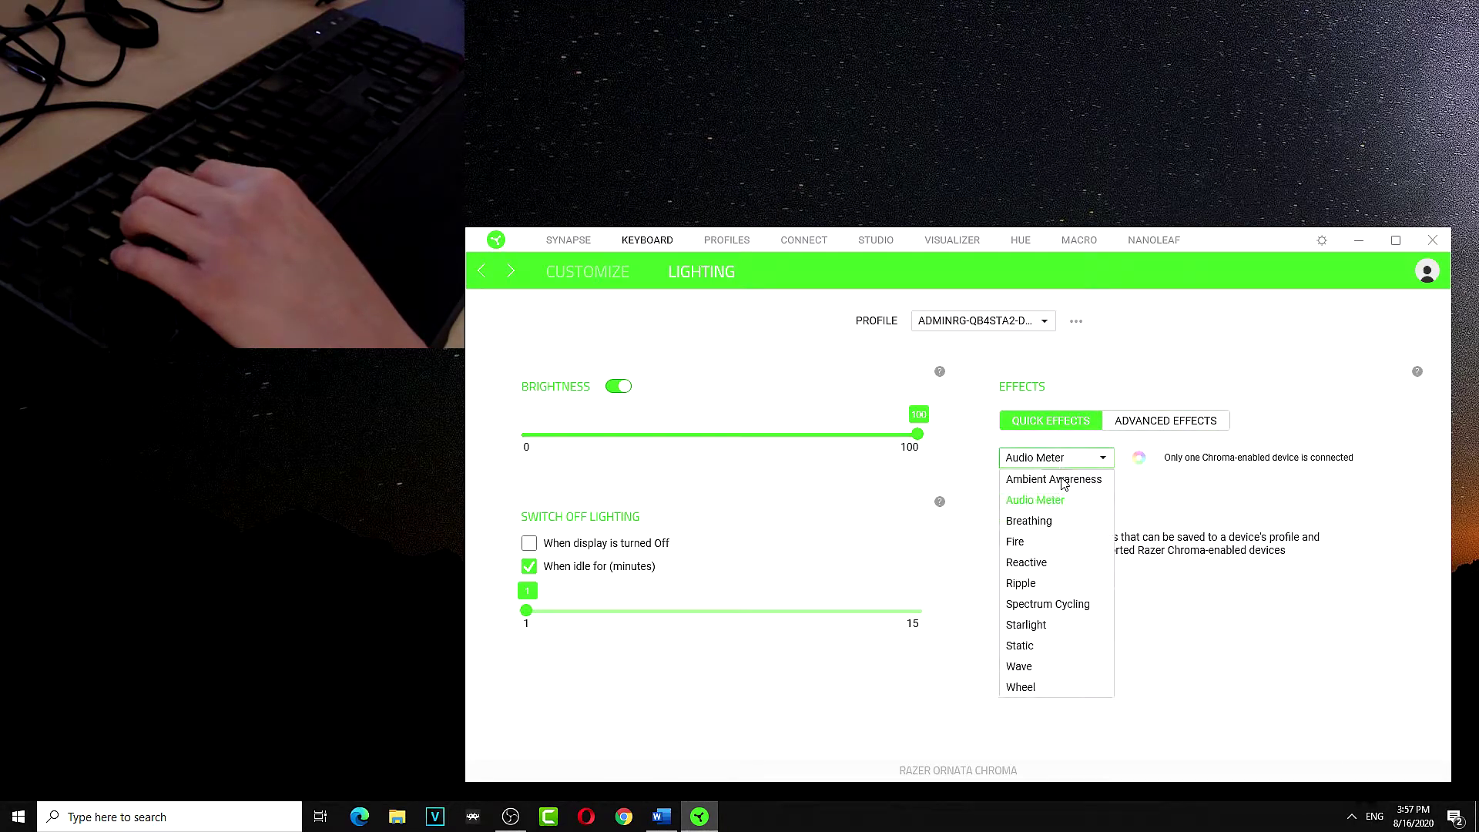
{"action": "left_click", "coordinate": [1065, 523]}
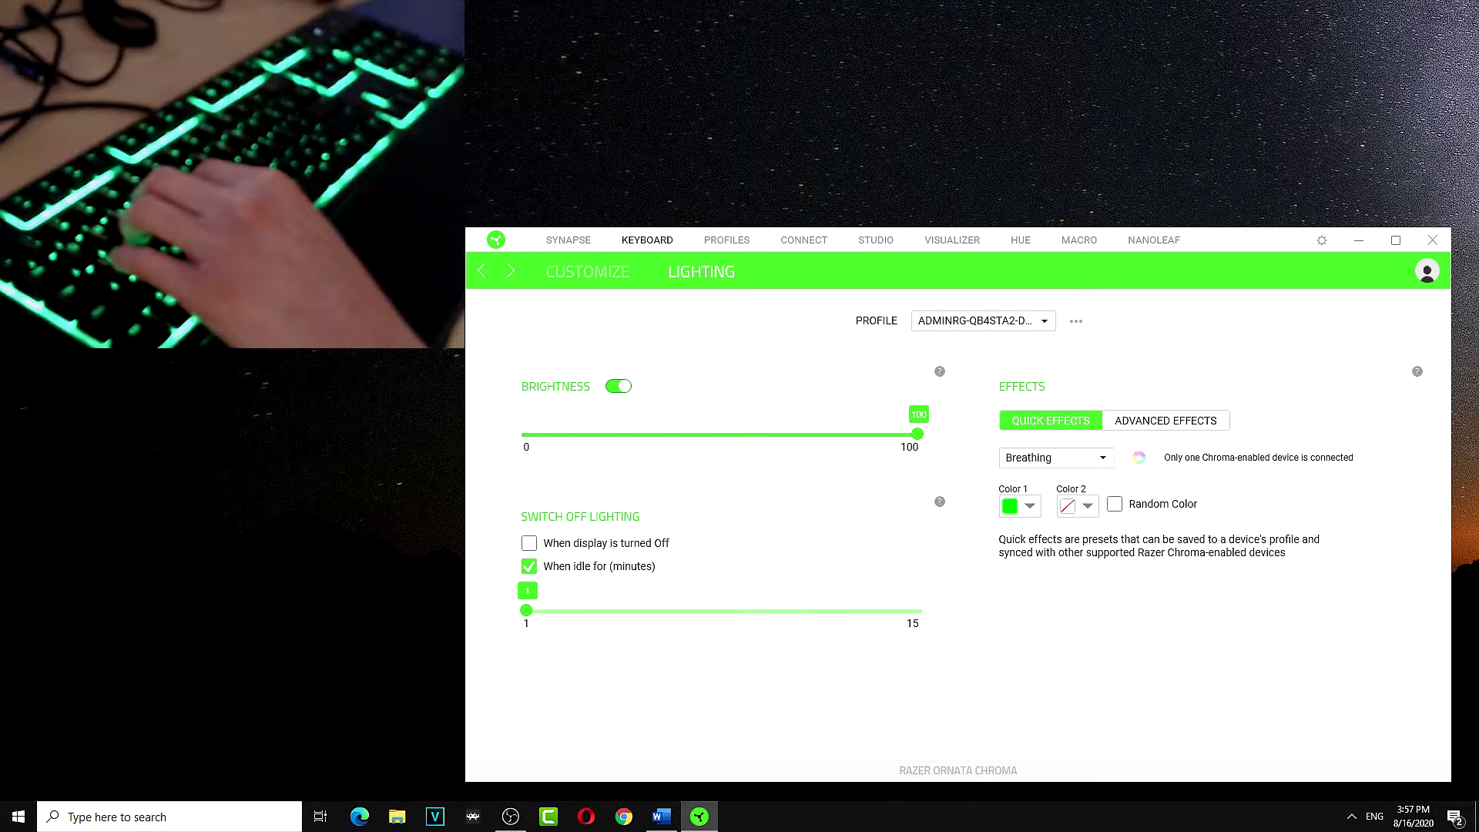
Open a blank Notepad window and move and narrow it so it sits beside the Synapse window
{"action": "left_click", "coordinate": [93, 816]}
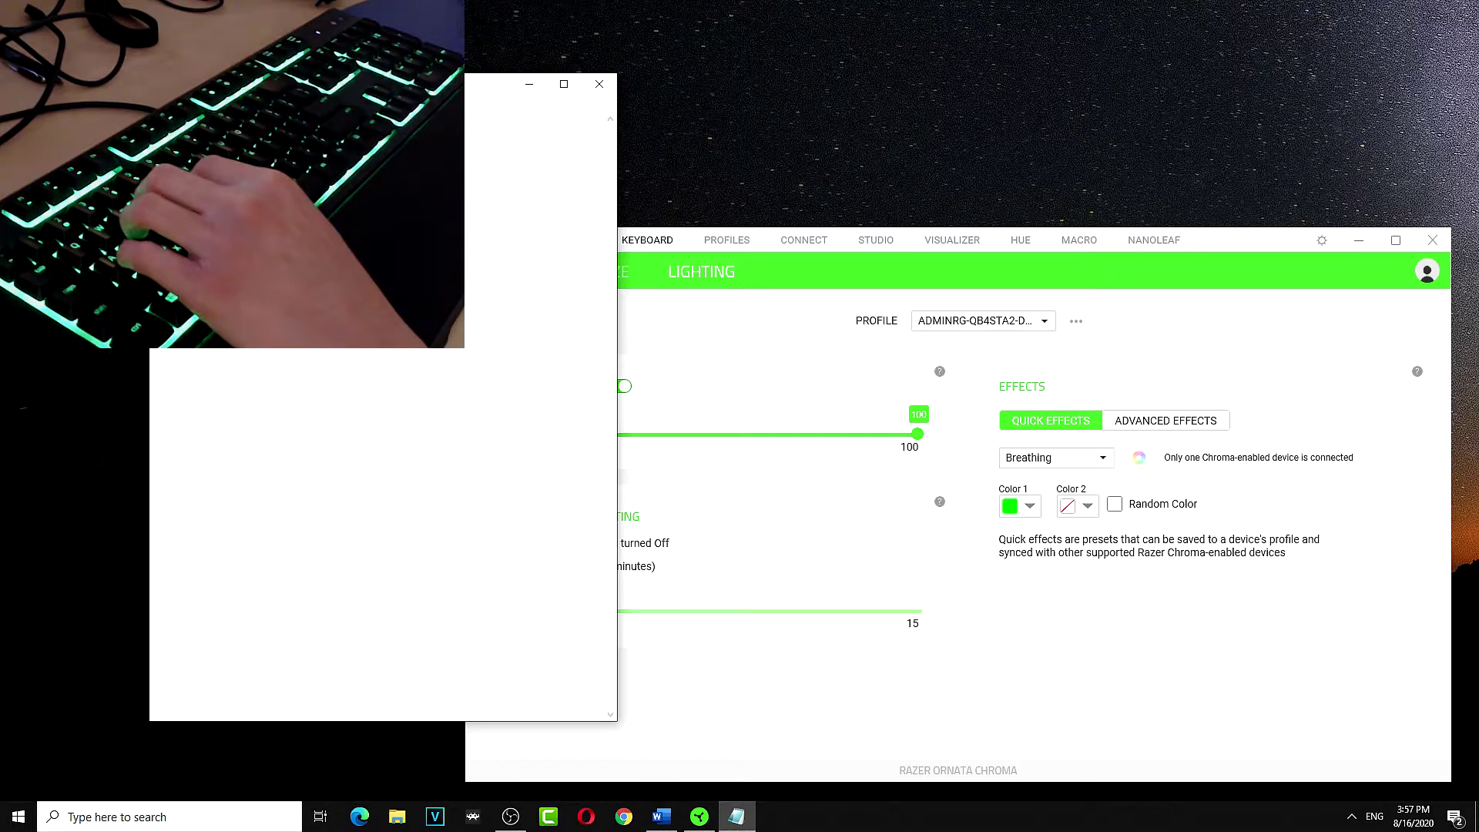
{"action": "left_click_drag", "start_coordinate": [347, 84], "coordinate": [247, 85]}
{"action": "left_click_drag", "start_coordinate": [517, 204], "coordinate": [460, 204]}
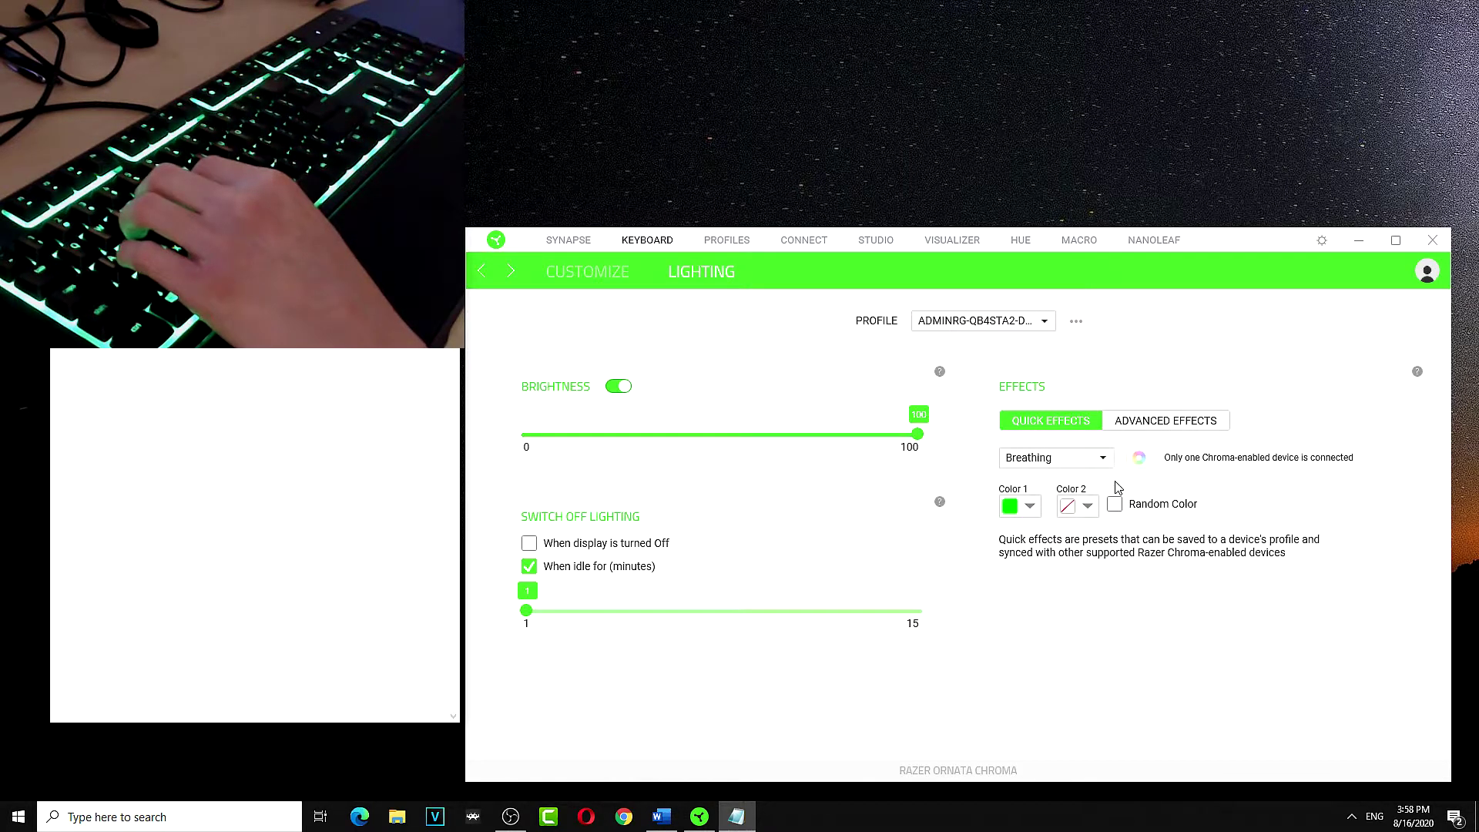
Apply the Fire quick effect, and after it the Reactive effect for testing keystrokes in the blank Notepad document
{"action": "left_click", "coordinate": [1074, 460]}
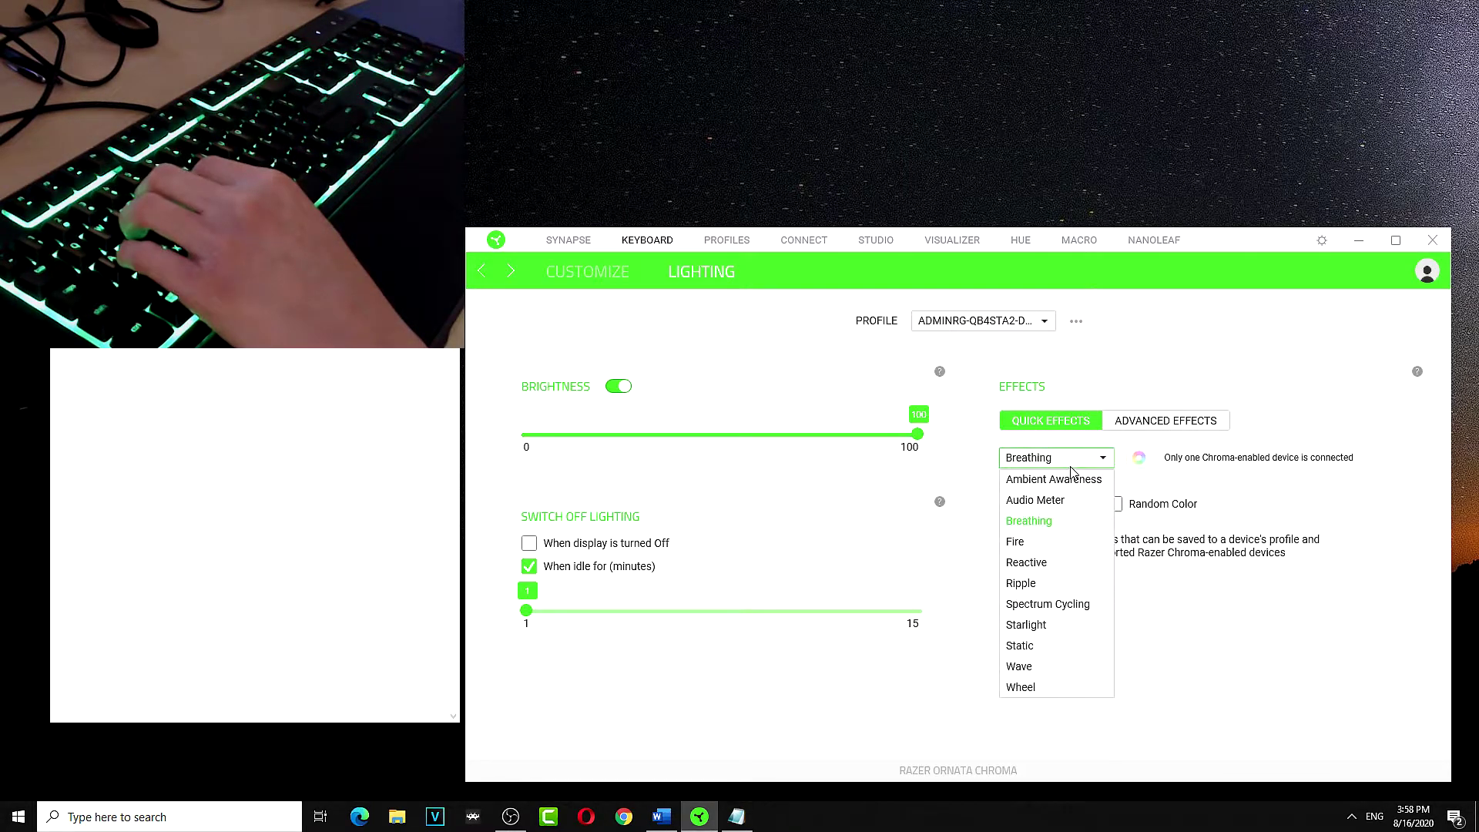
{"action": "left_click", "coordinate": [1052, 543]}
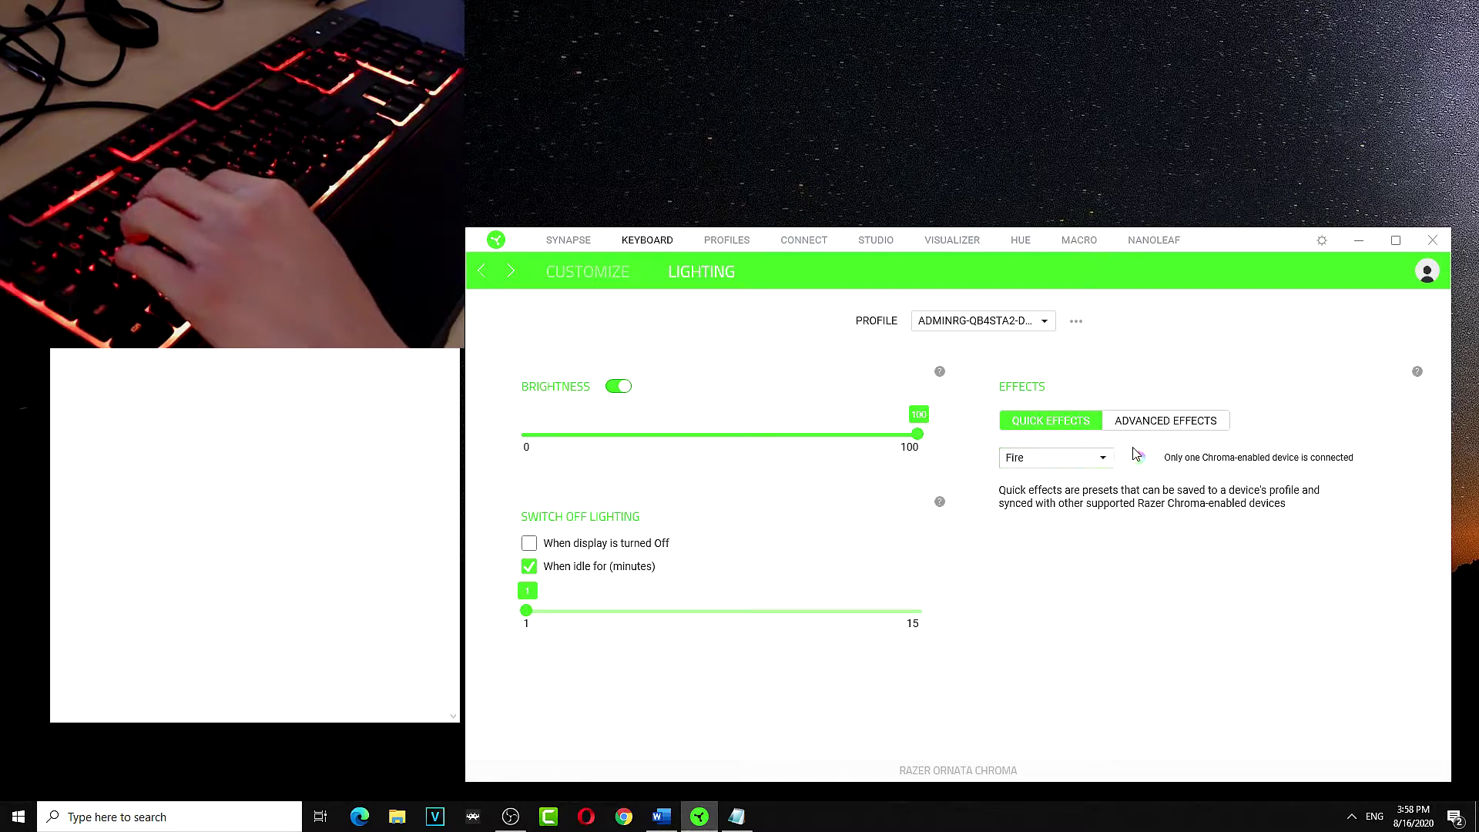
{"action": "left_click", "coordinate": [1076, 462]}
{"action": "left_click", "coordinate": [1052, 564]}
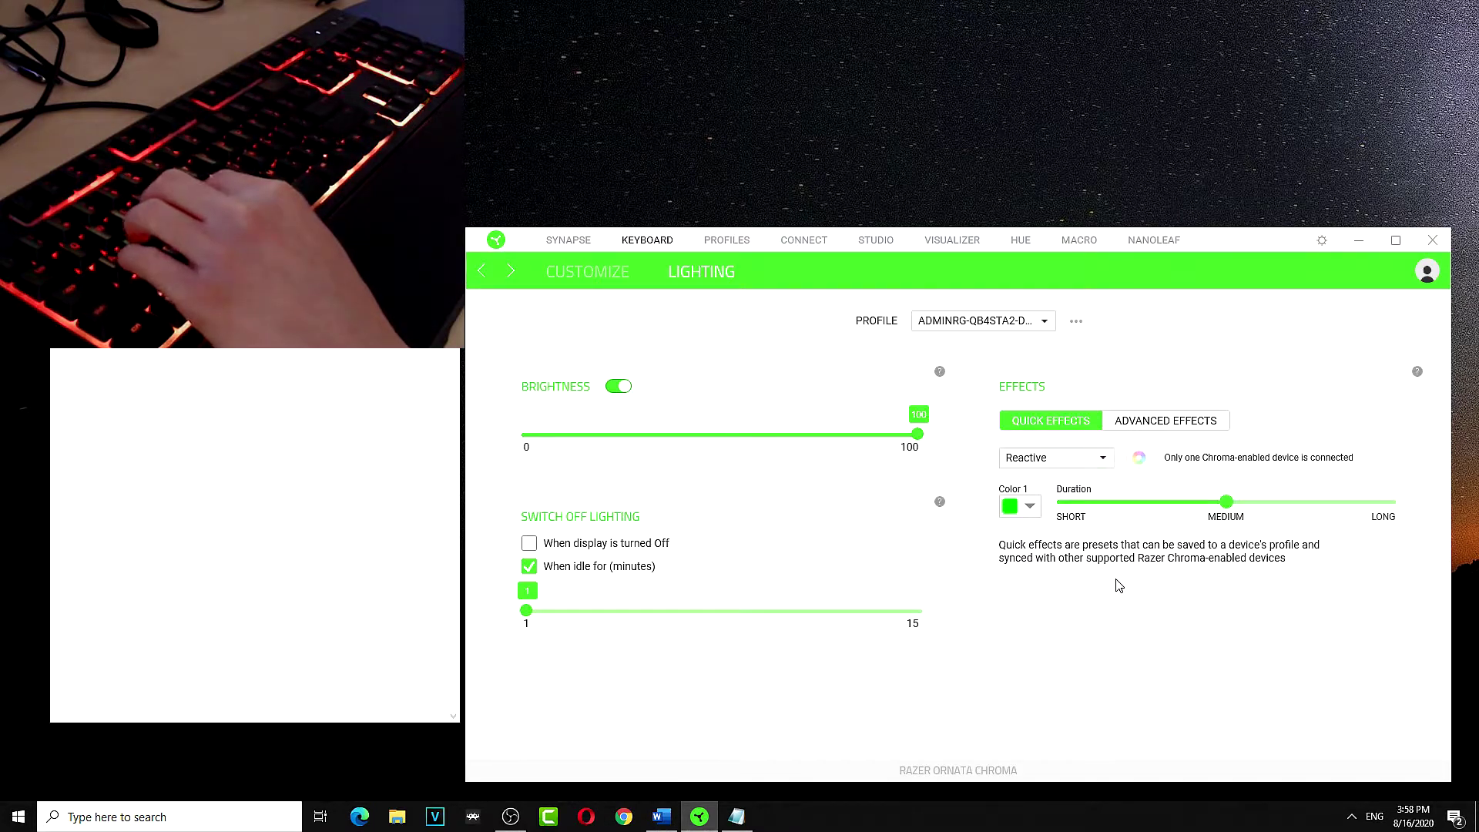
{"action": "left_click", "coordinate": [277, 377]}
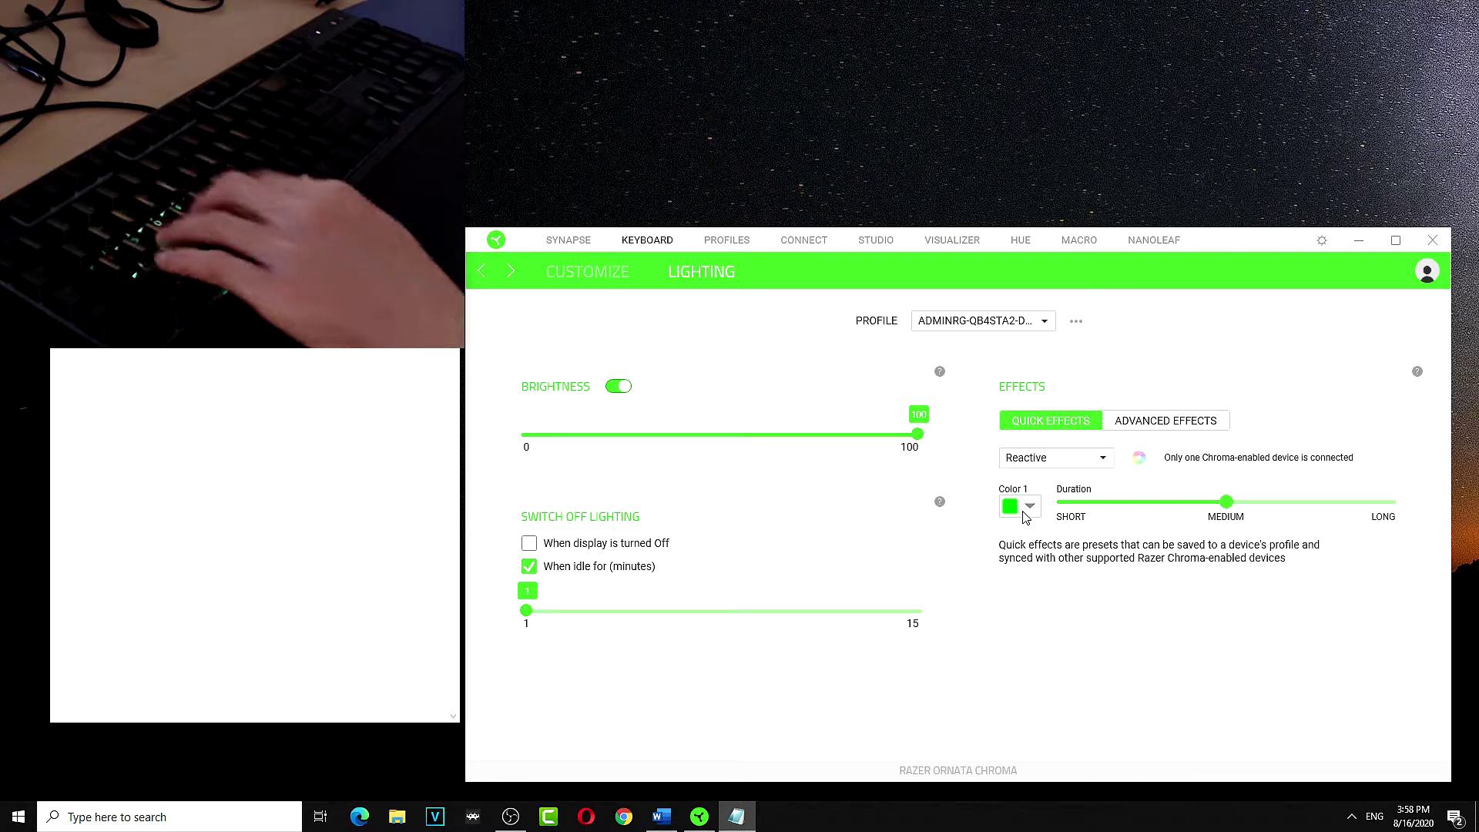
Apply the Ripple quick effect, and after it the Spectrum Cycling effect
{"action": "left_click", "coordinate": [1080, 460]}
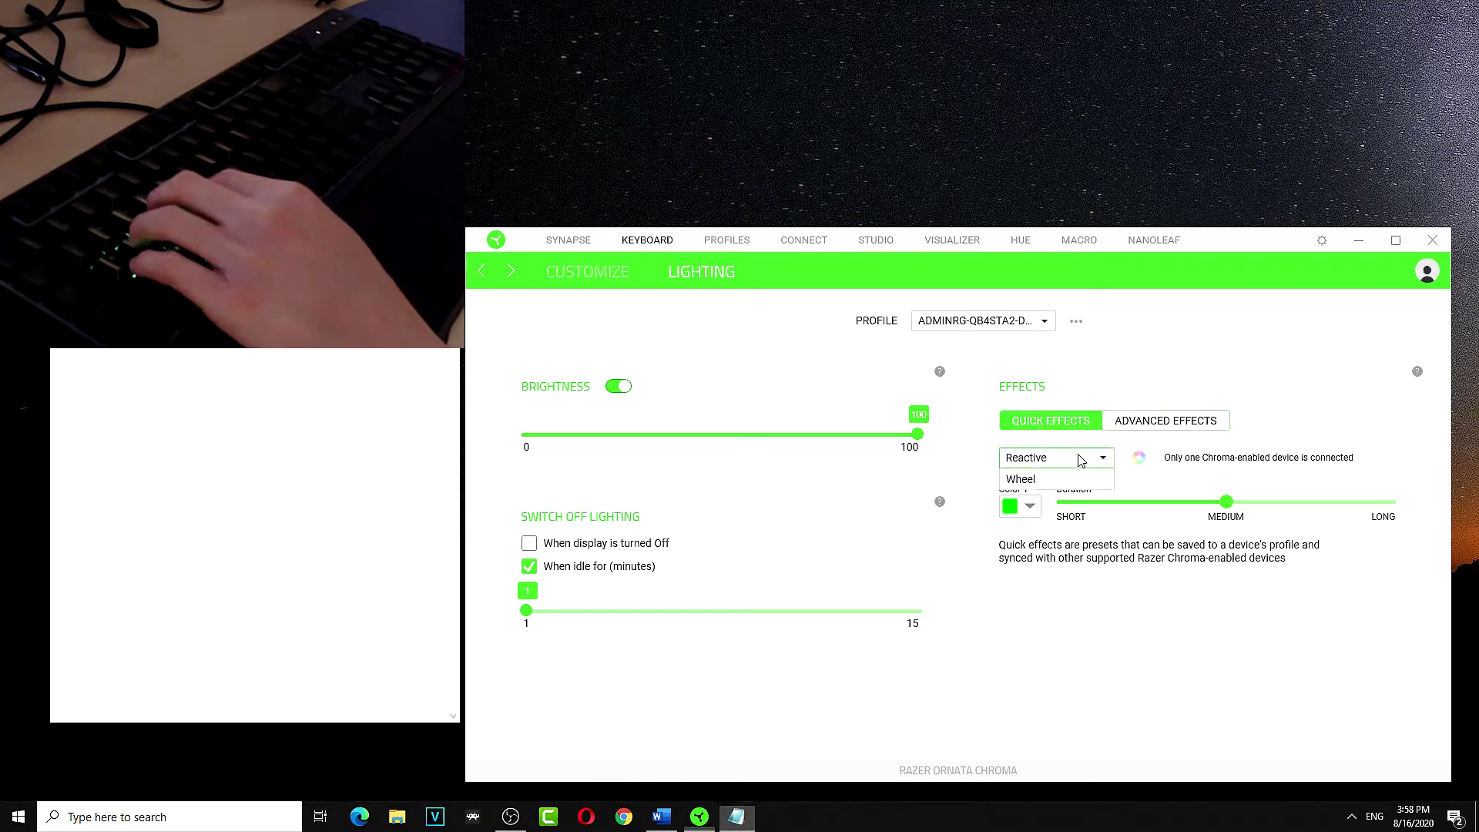
{"action": "left_click", "coordinate": [1074, 584]}
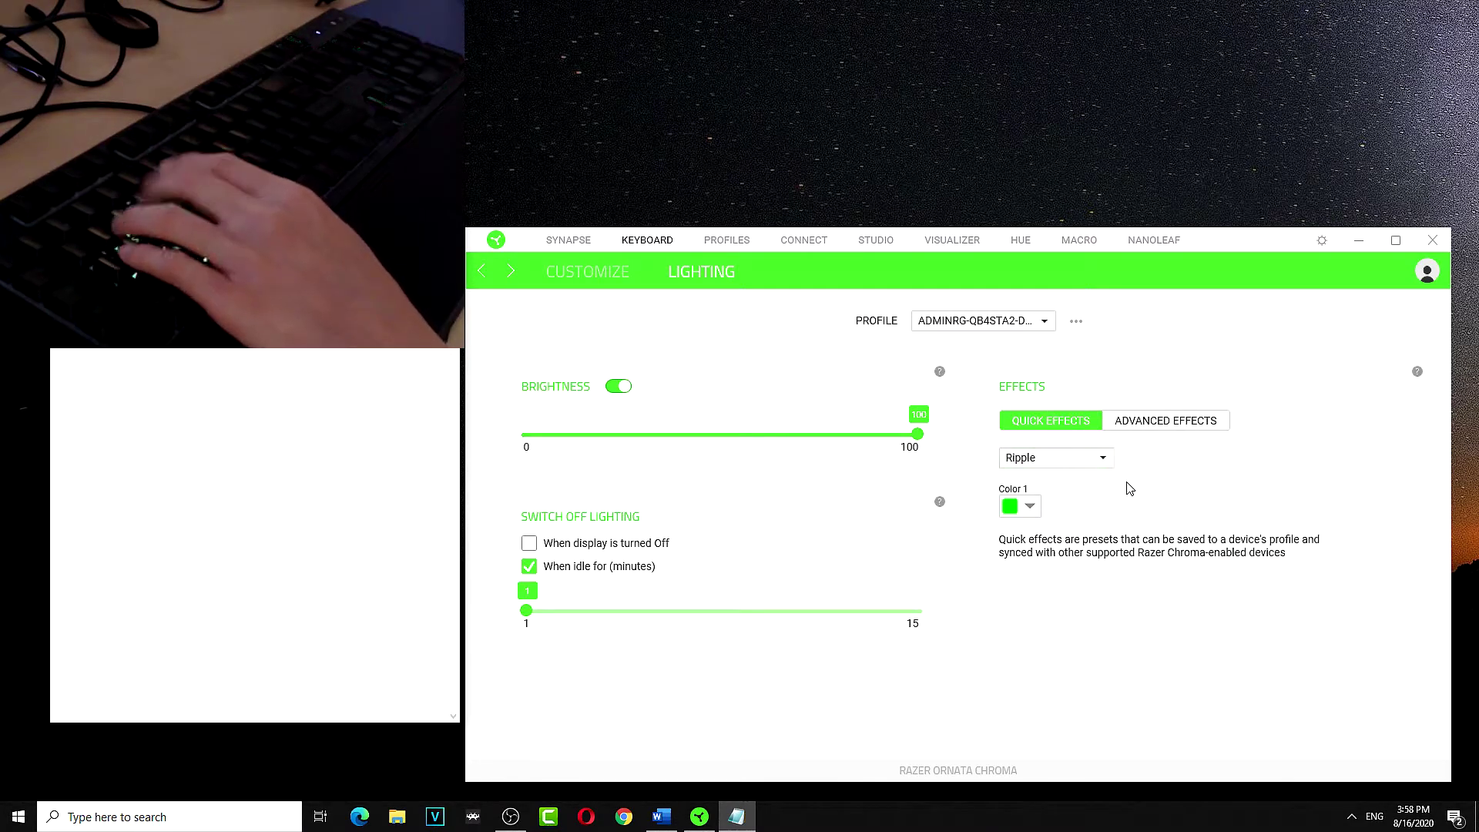
{"action": "left_click", "coordinate": [1053, 449]}
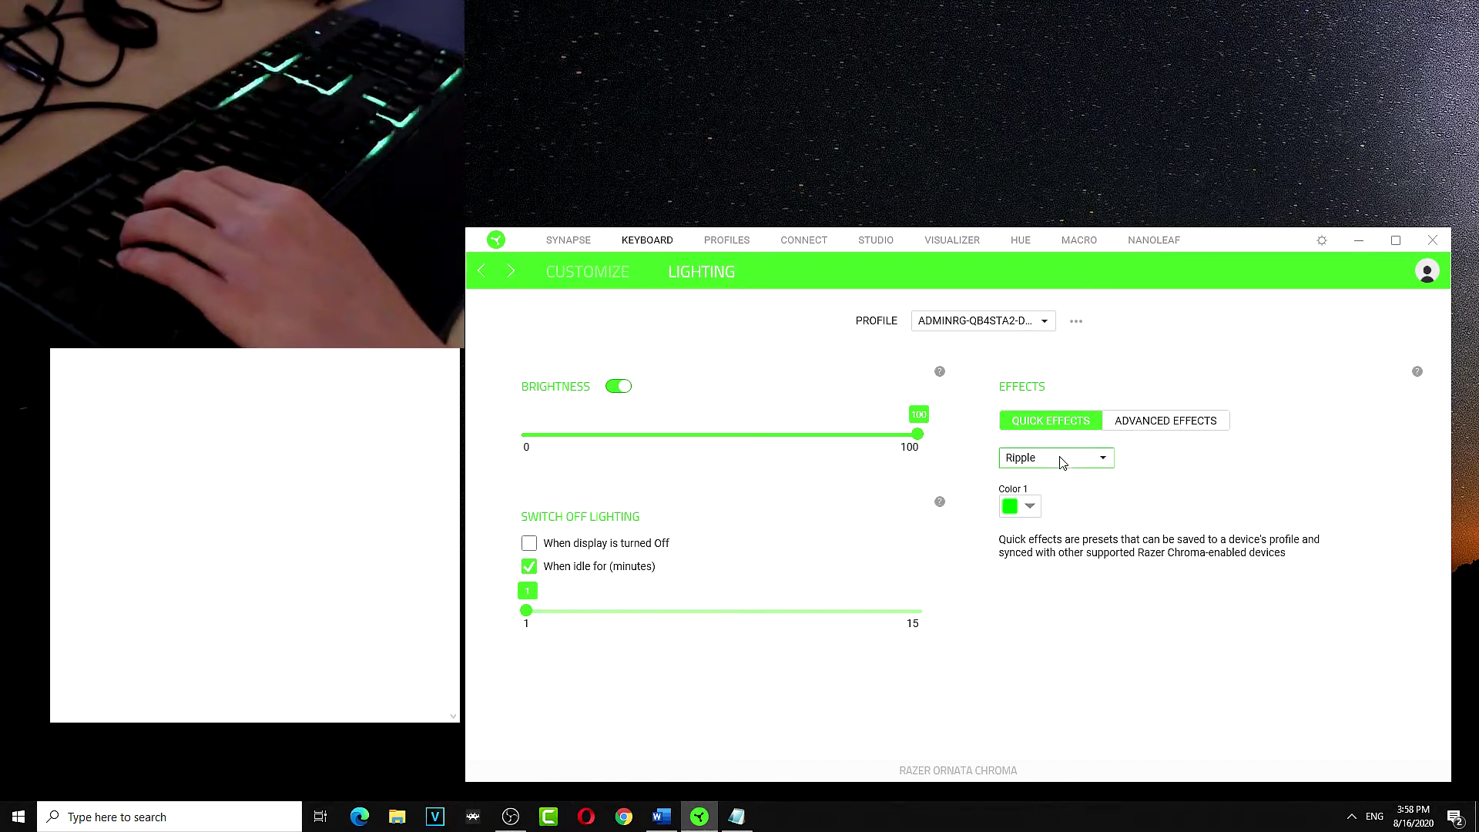
{"action": "left_click", "coordinate": [1060, 461]}
{"action": "left_click", "coordinate": [1075, 607]}
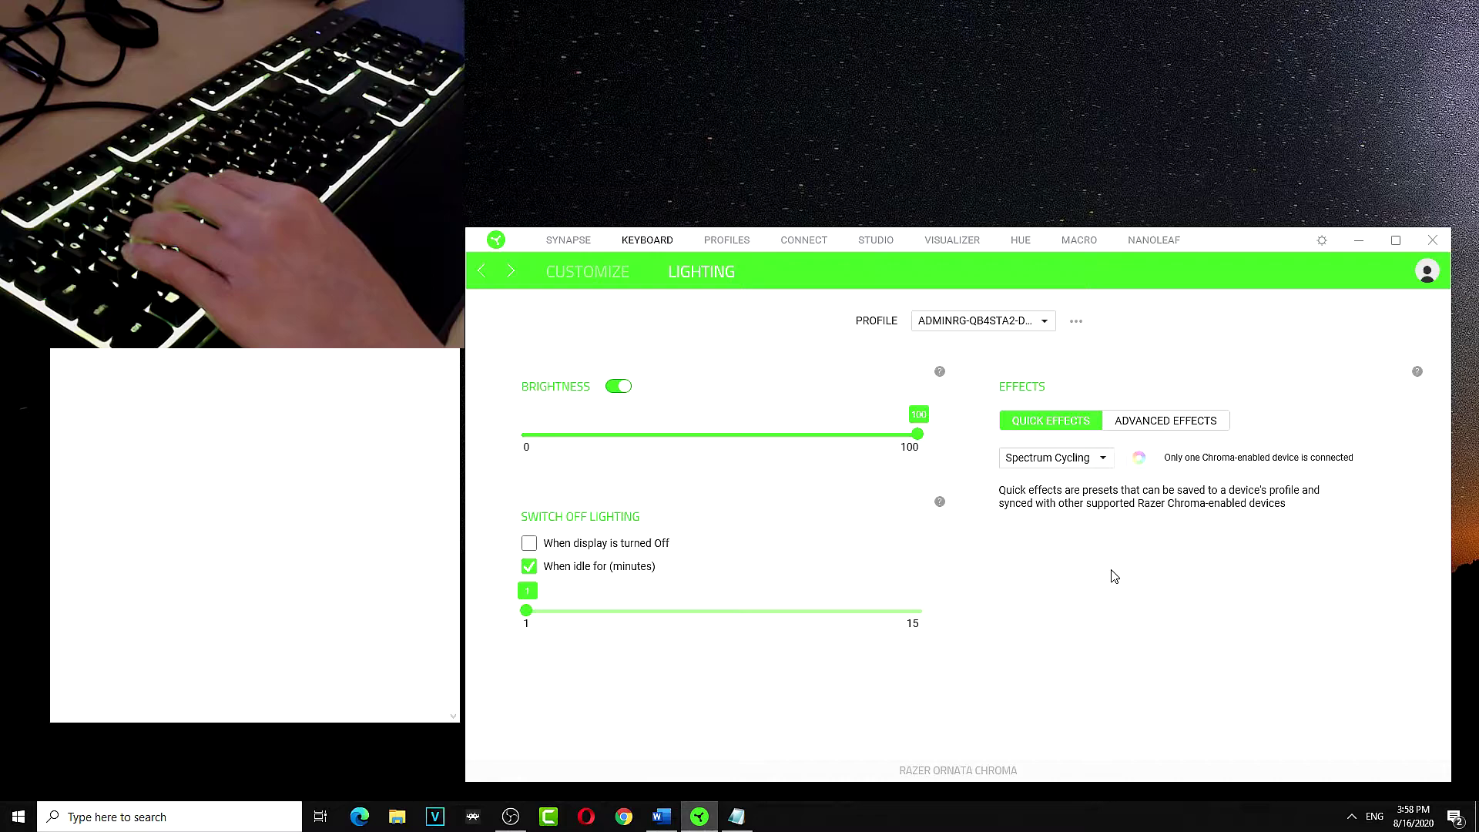
Apply the Starlight quick effect, and after it the Static effect
{"action": "left_click", "coordinate": [1063, 461]}
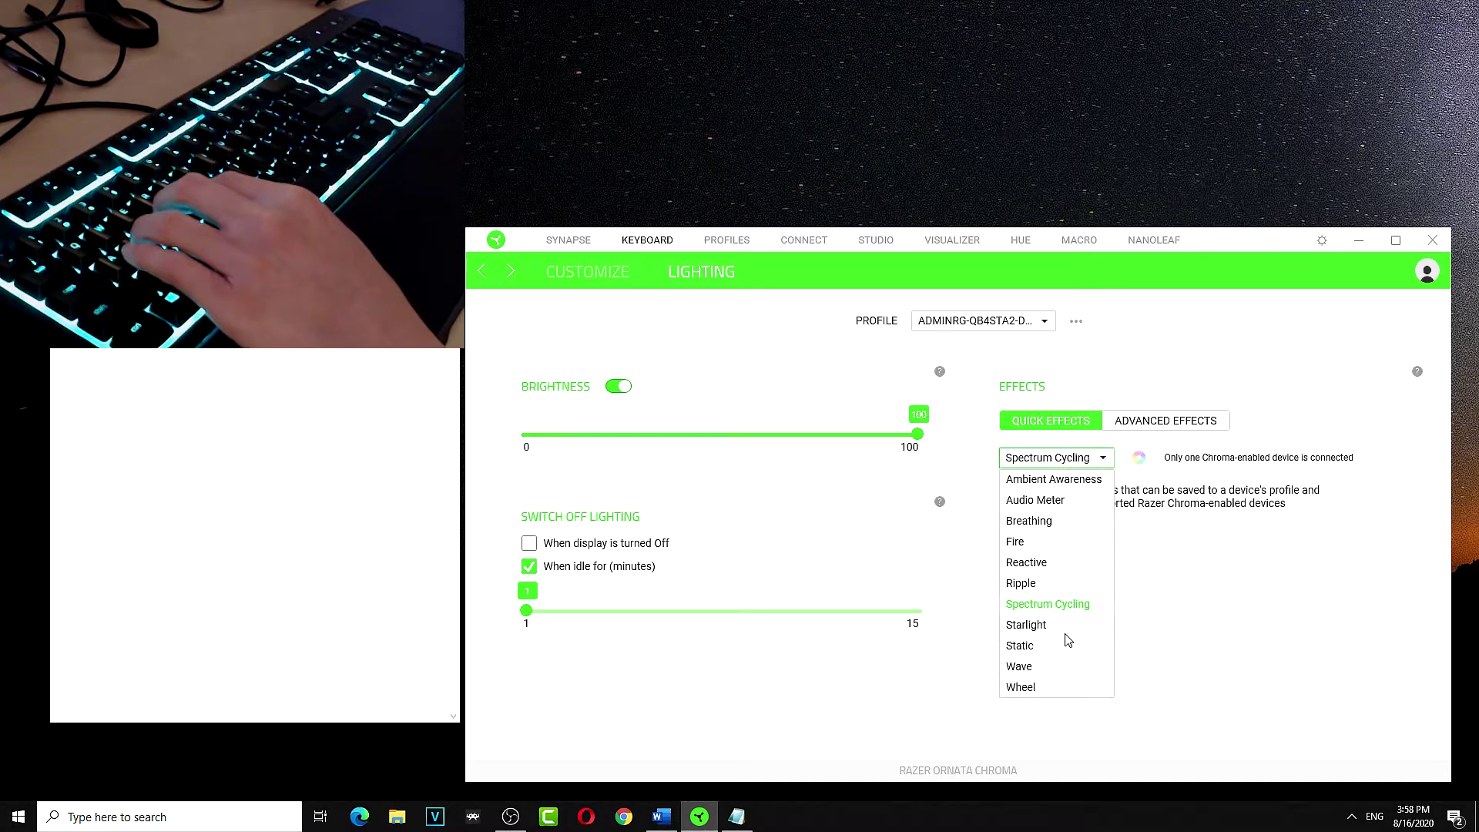
{"action": "left_click", "coordinate": [1033, 625]}
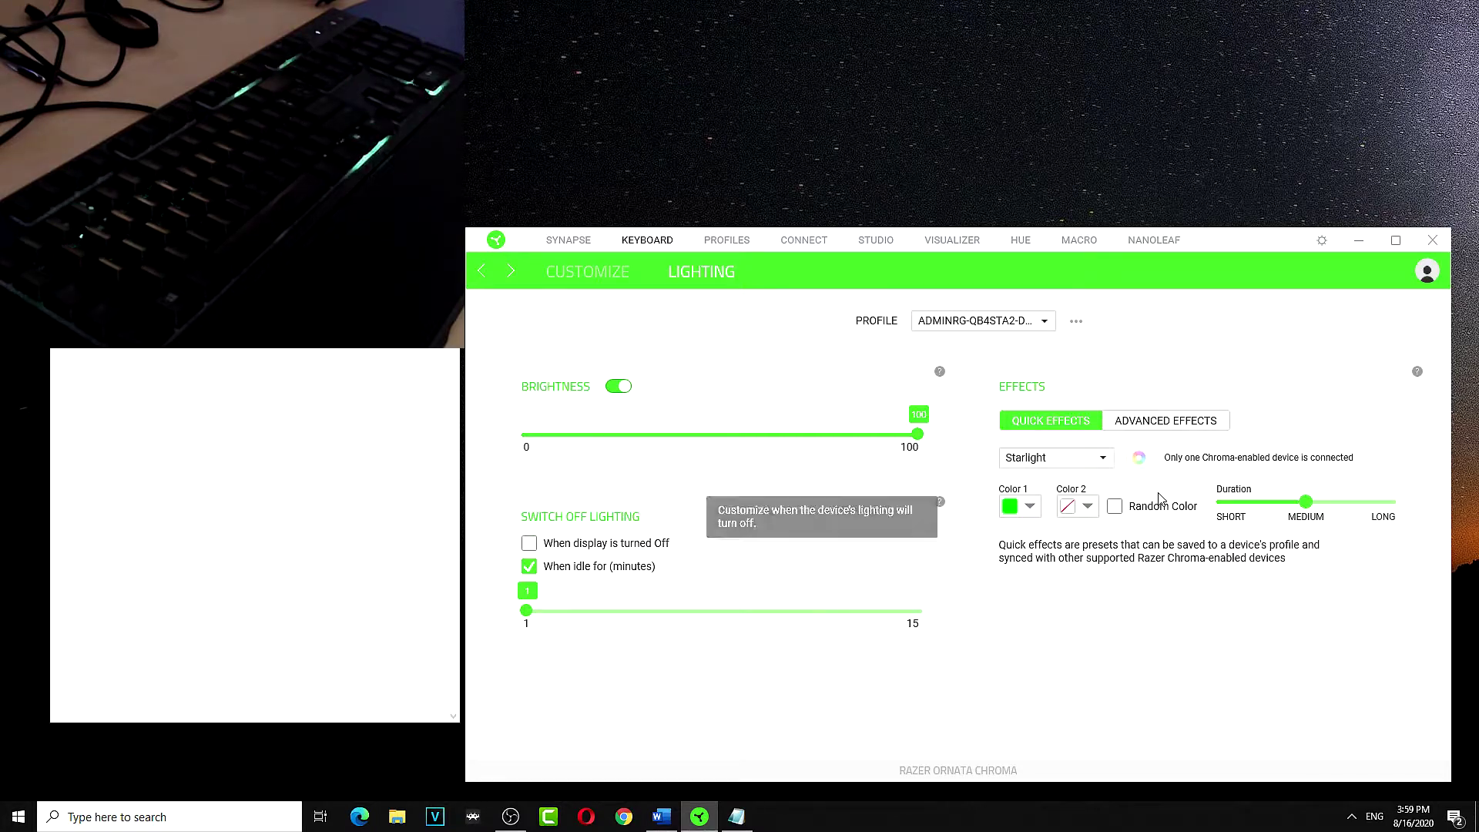
{"action": "left_click", "coordinate": [1098, 461]}
{"action": "left_click", "coordinate": [1024, 645]}
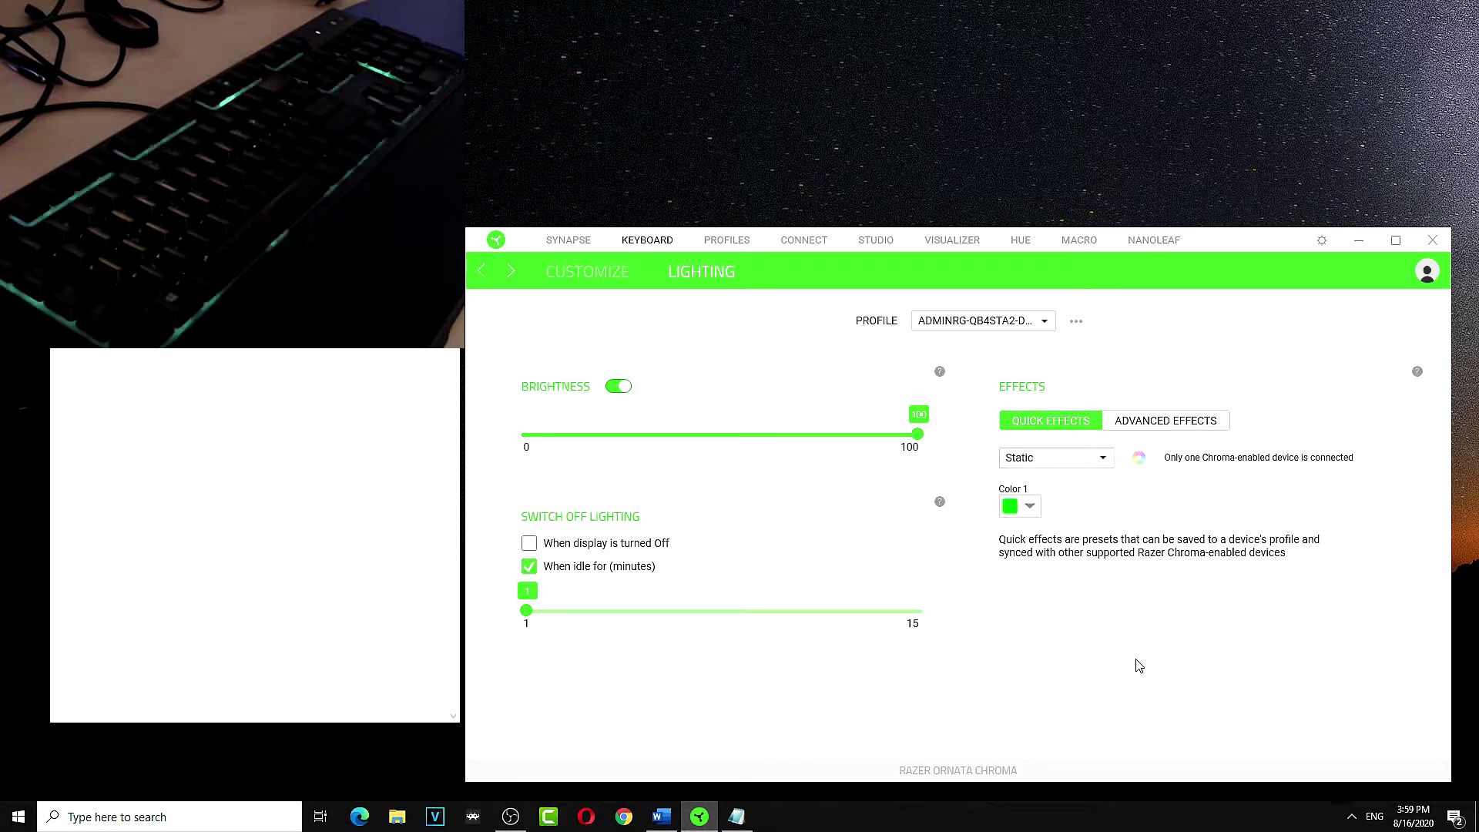
Try dark orange and red as the Static effect's color, and finish on dark gray
{"action": "left_click", "coordinate": [1029, 505]}
{"action": "left_click", "coordinate": [1052, 599]}
{"action": "left_click", "coordinate": [1032, 507]}
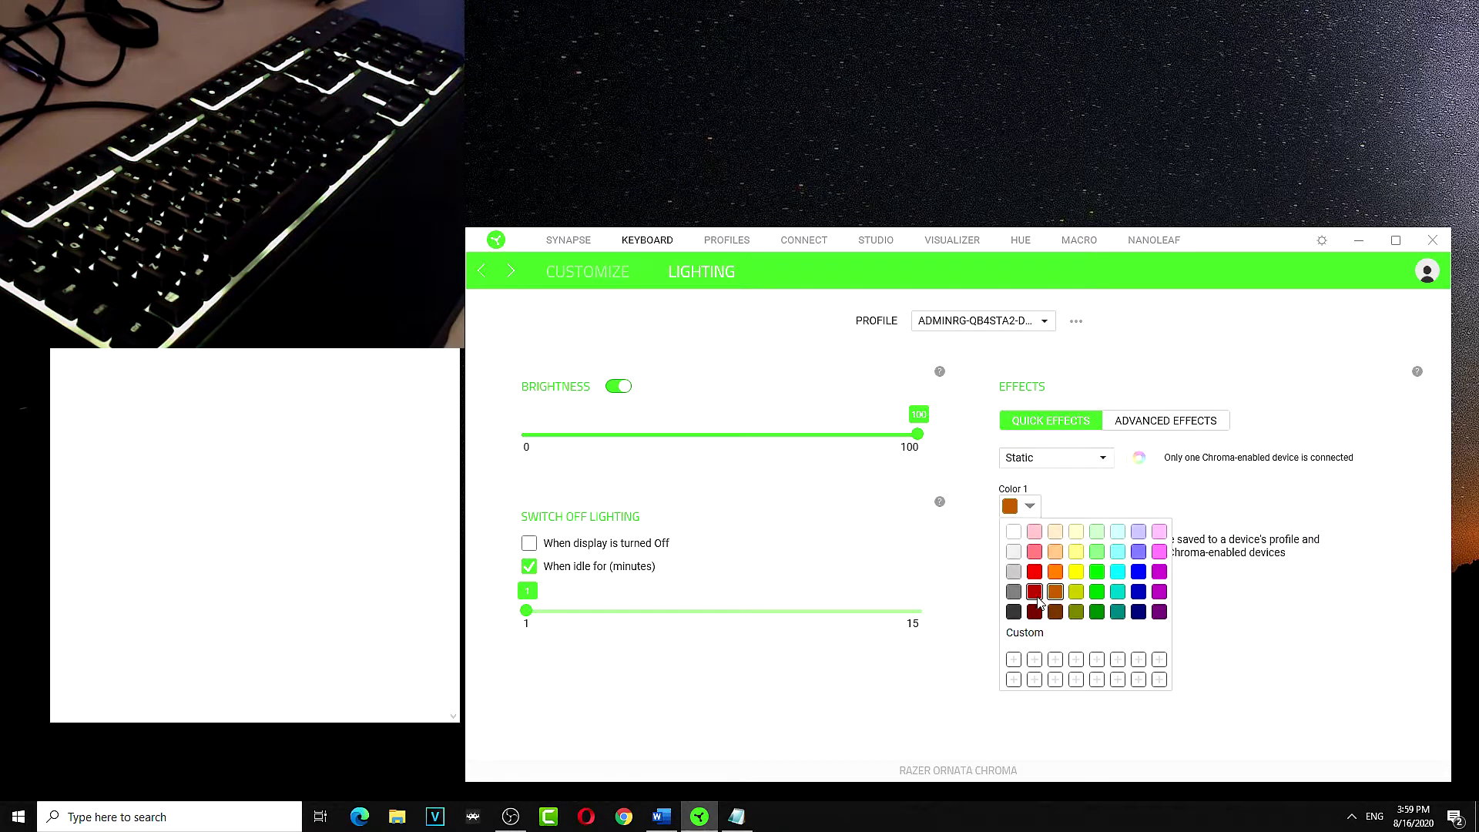
{"action": "left_click", "coordinate": [1035, 574]}
{"action": "left_click", "coordinate": [1040, 506]}
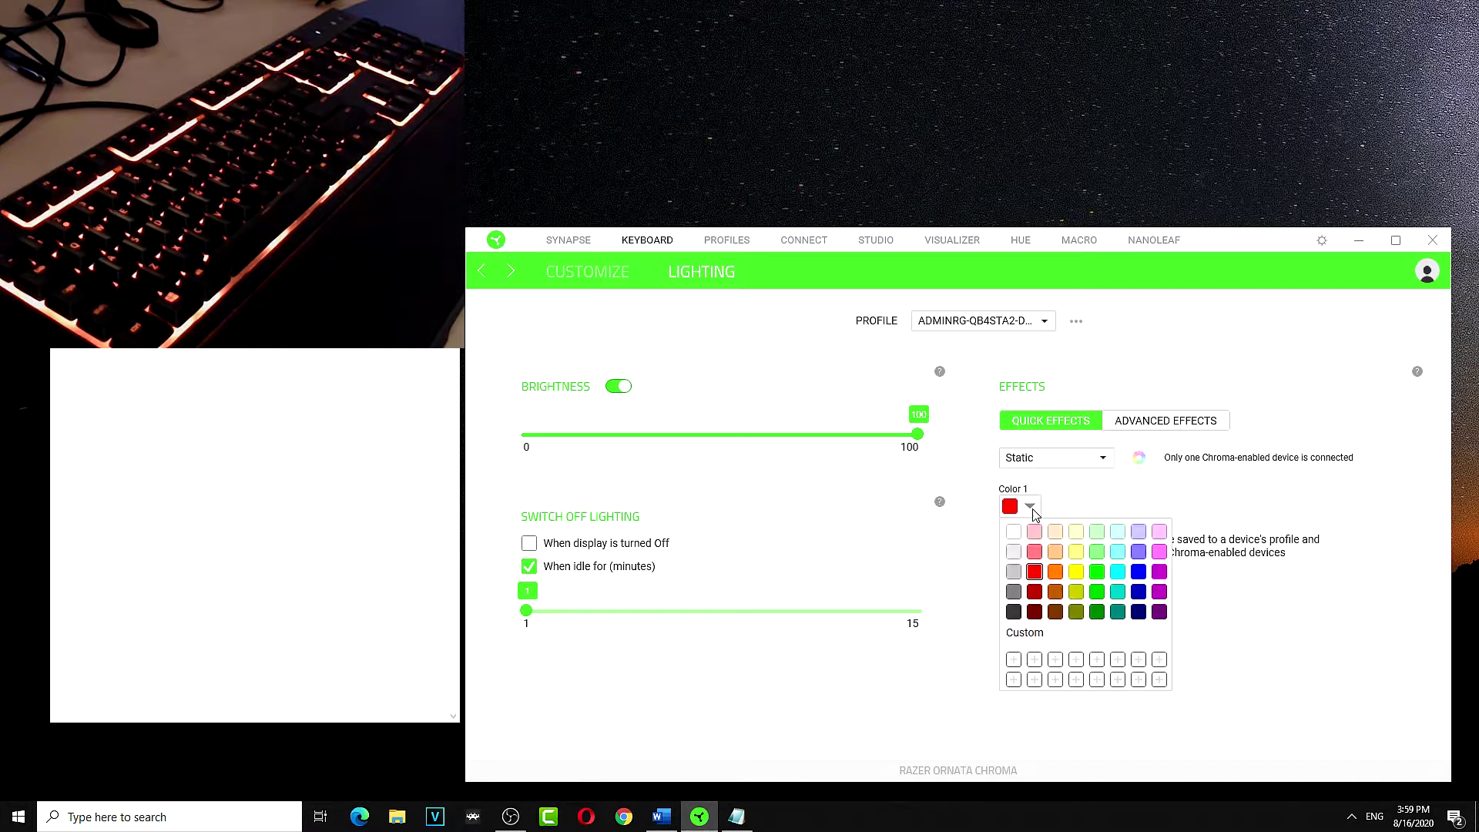
{"action": "left_click", "coordinate": [1017, 624]}
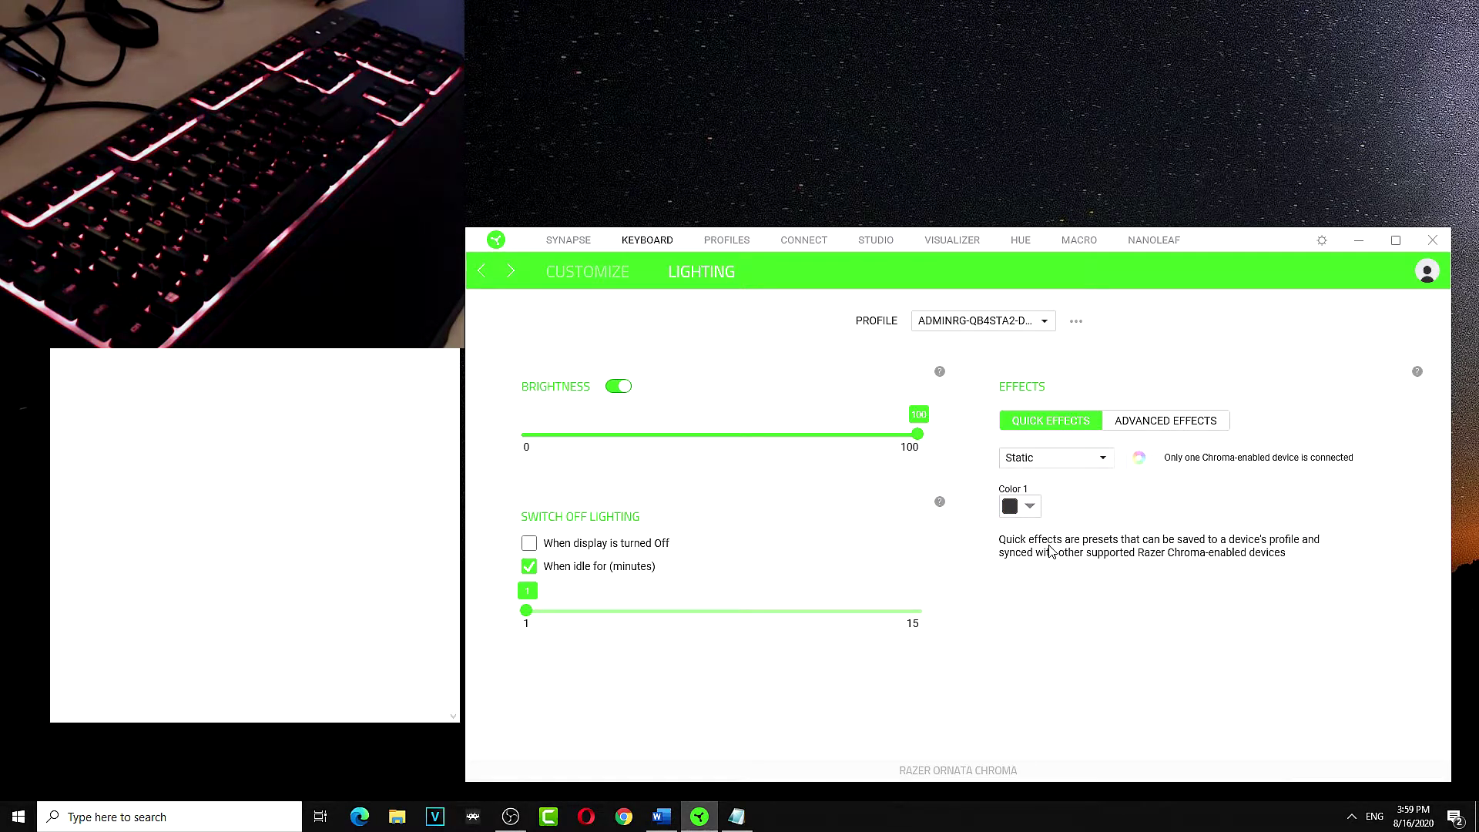
Open the custom color picker for the Static effect and enter white as RGB 255, 255, 255
{"action": "left_click", "coordinate": [1031, 507]}
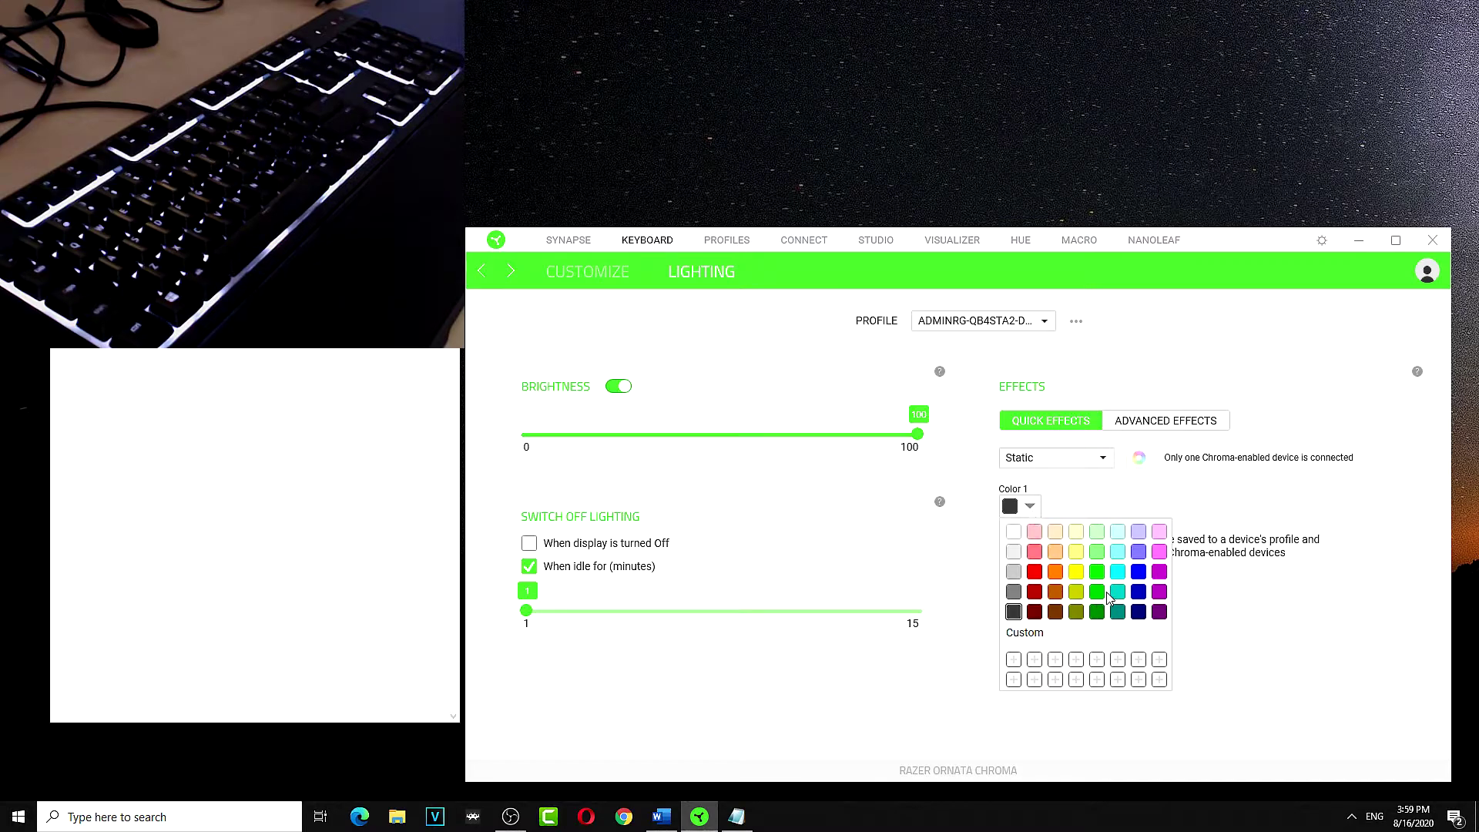
{"action": "left_click", "coordinate": [1032, 638]}
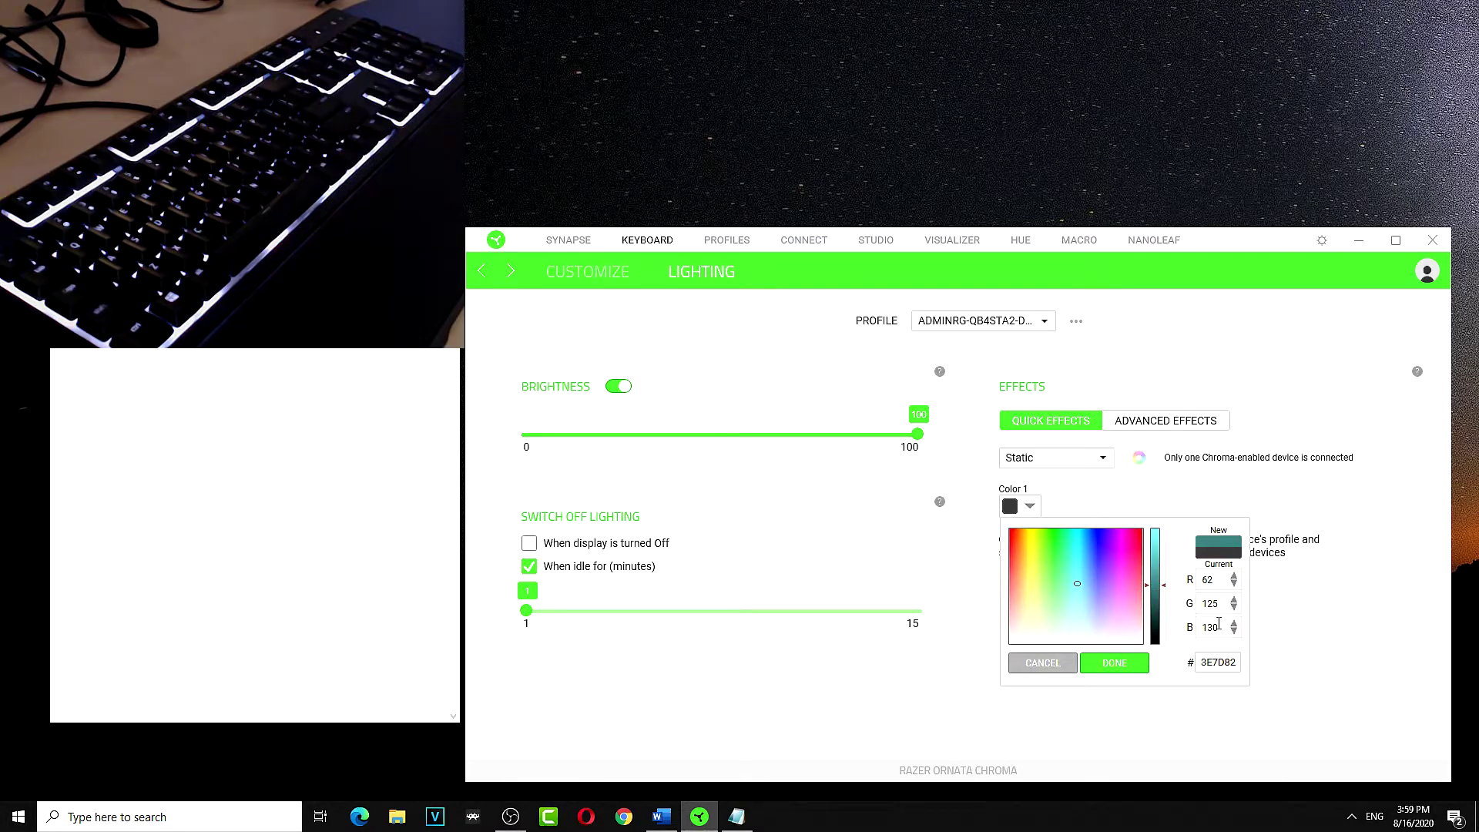
{"action": "left_click", "coordinate": [1146, 572]}
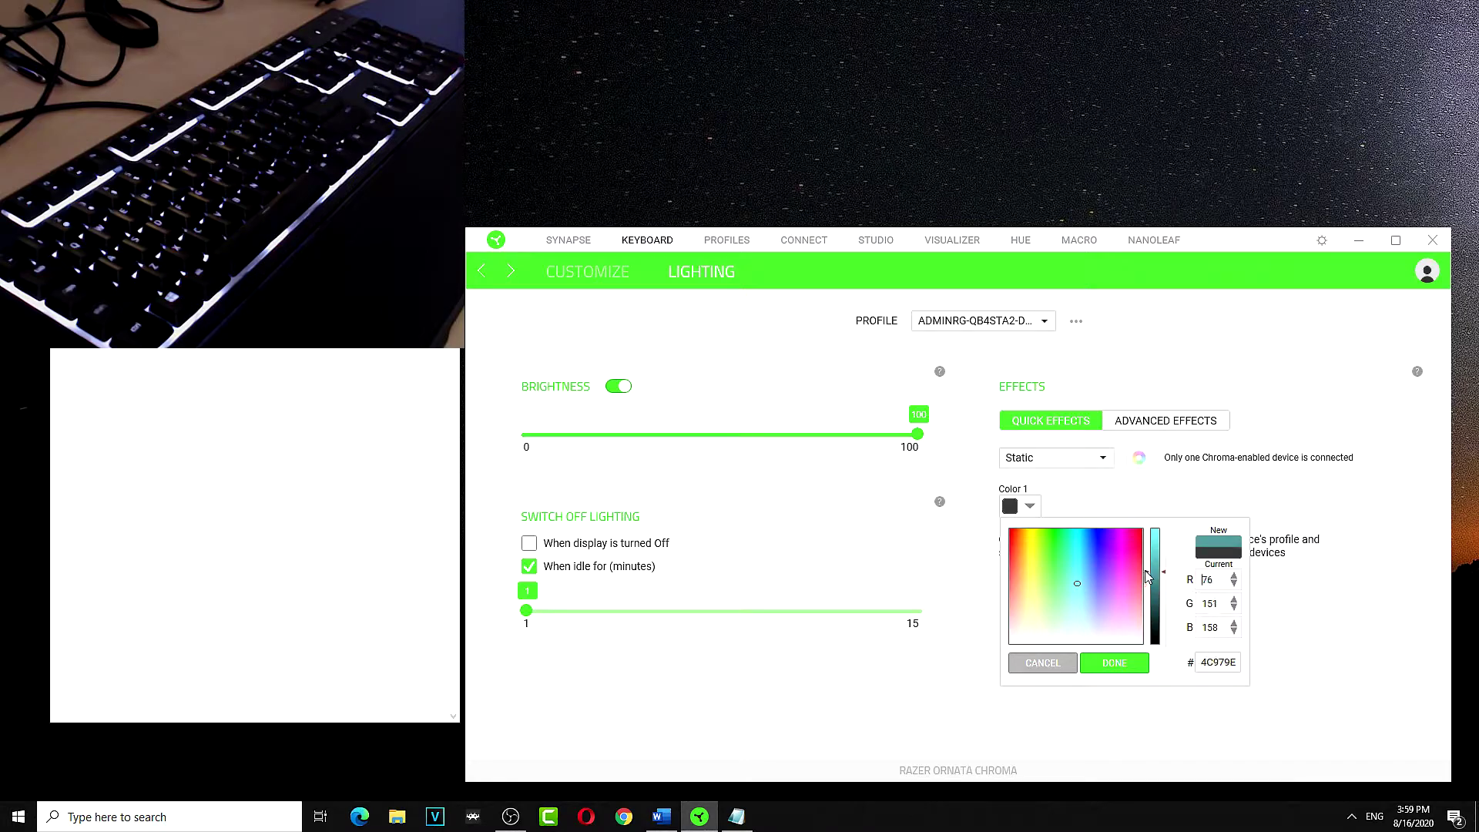
{"action": "double_click", "coordinate": [1213, 630]}
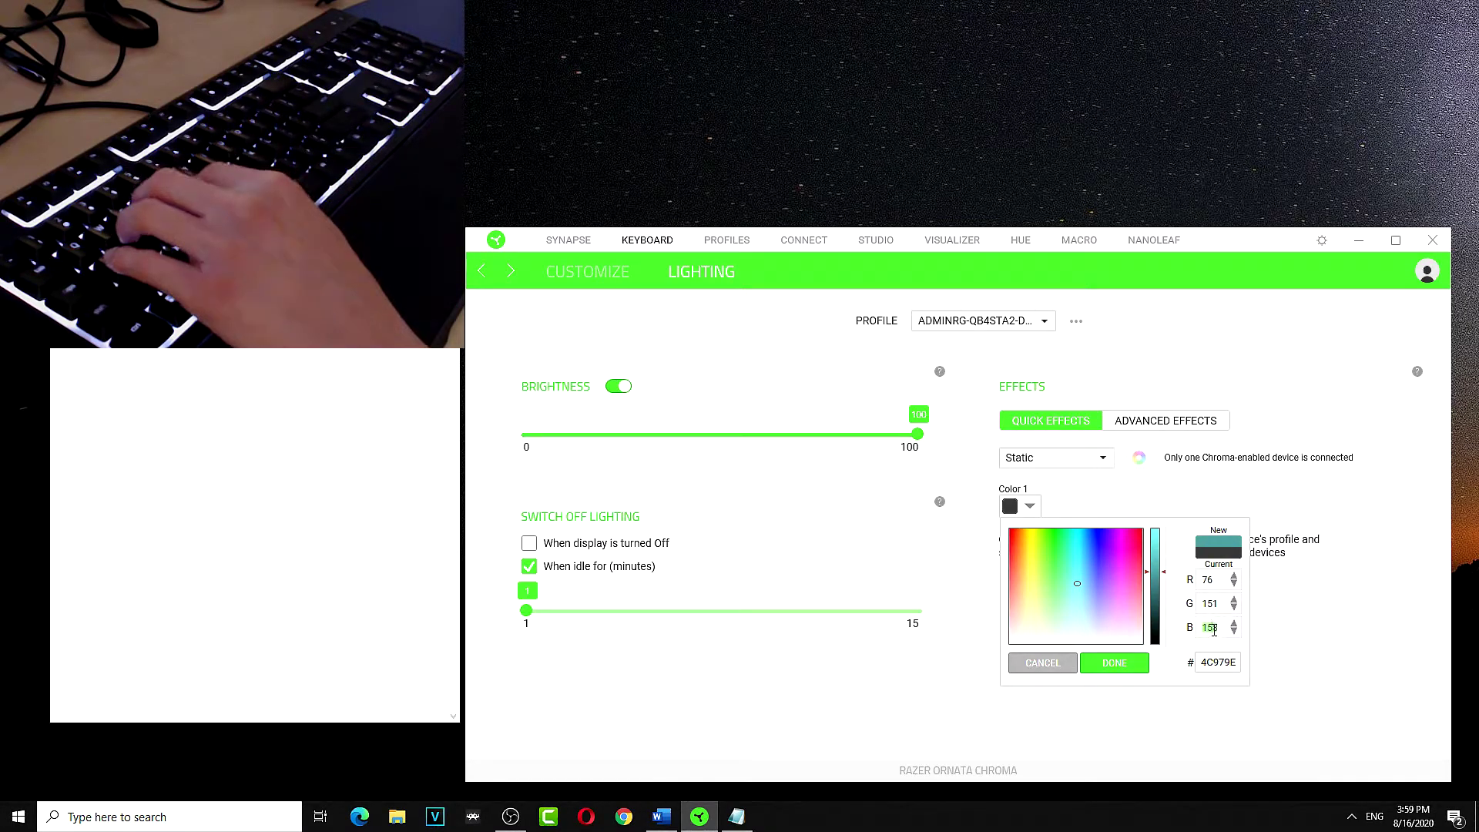
{"action": "type", "text": "255"}
{"action": "double_click", "coordinate": [1216, 605]}
{"action": "type", "text": "255"}
{"action": "double_click", "coordinate": [1210, 580]}
{"action": "type", "text": "255"}
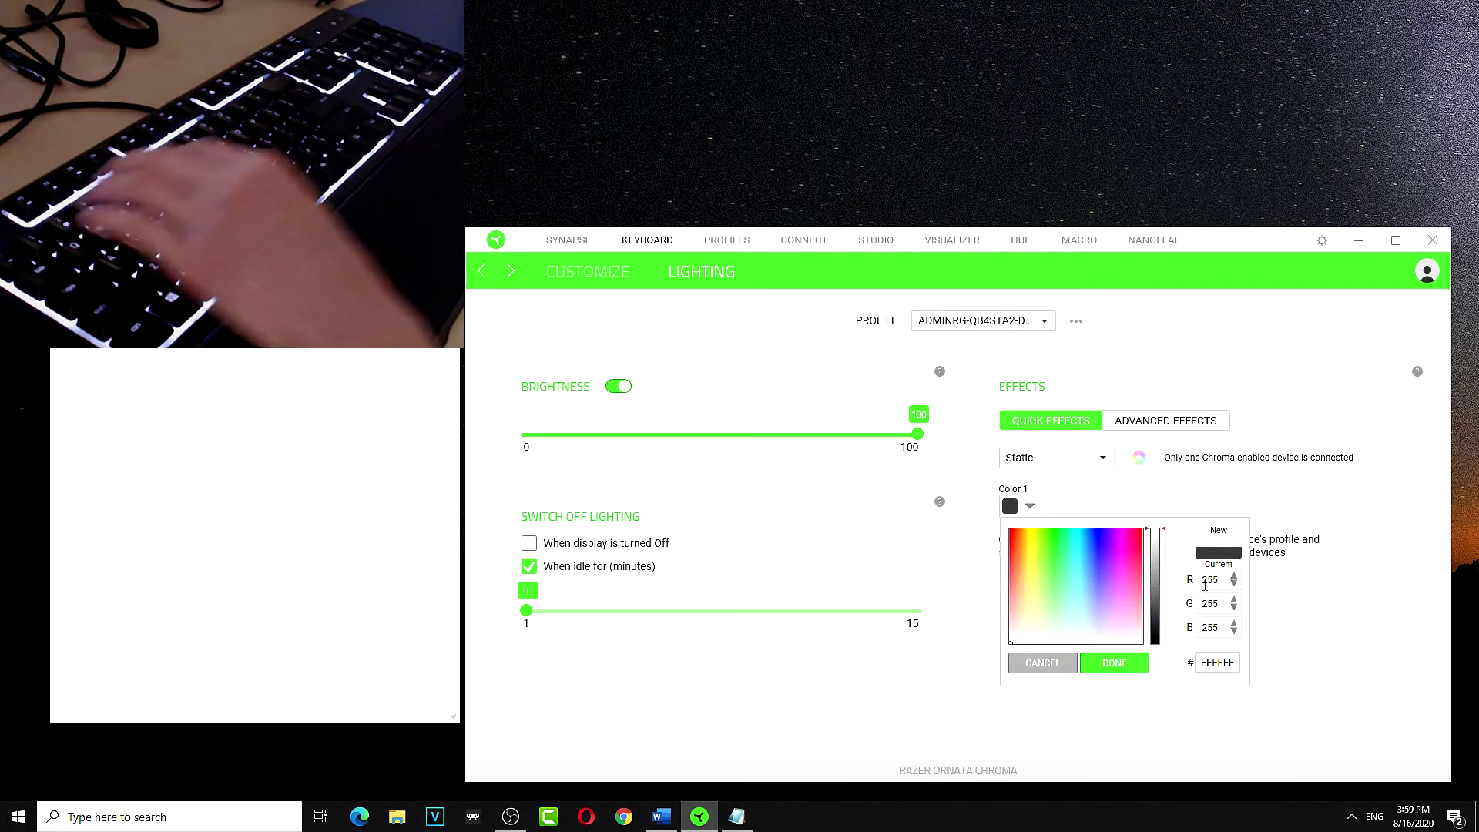
Change the custom color's RGB values to 0, 0, 0 and discard the custom color
{"action": "left_click", "coordinate": [1233, 585]}
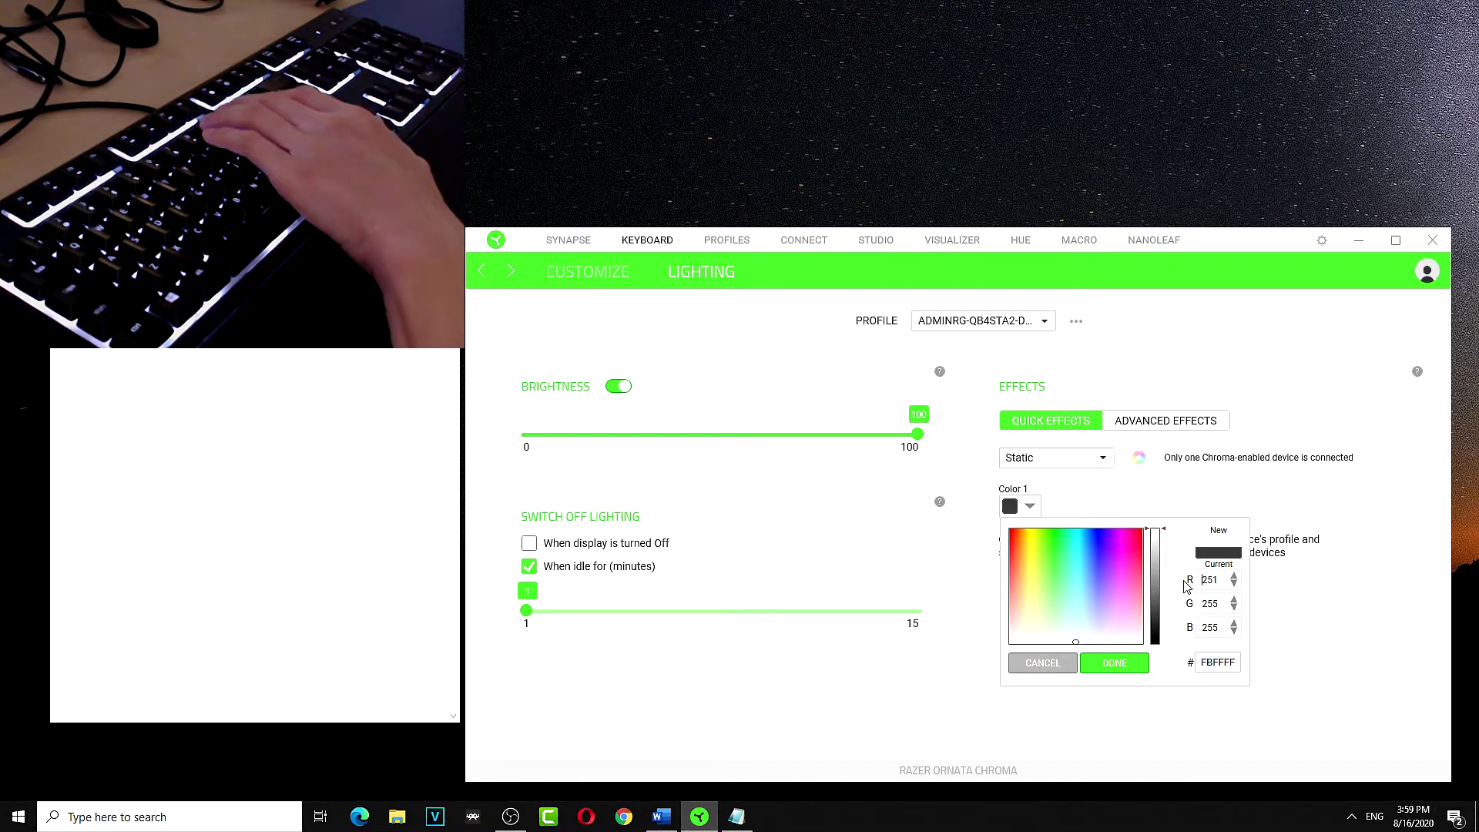
{"action": "key", "text": "Delete"}
{"action": "key", "text": "Delete"}
{"action": "key", "text": "Delete"}
{"action": "type", "text": "0"}
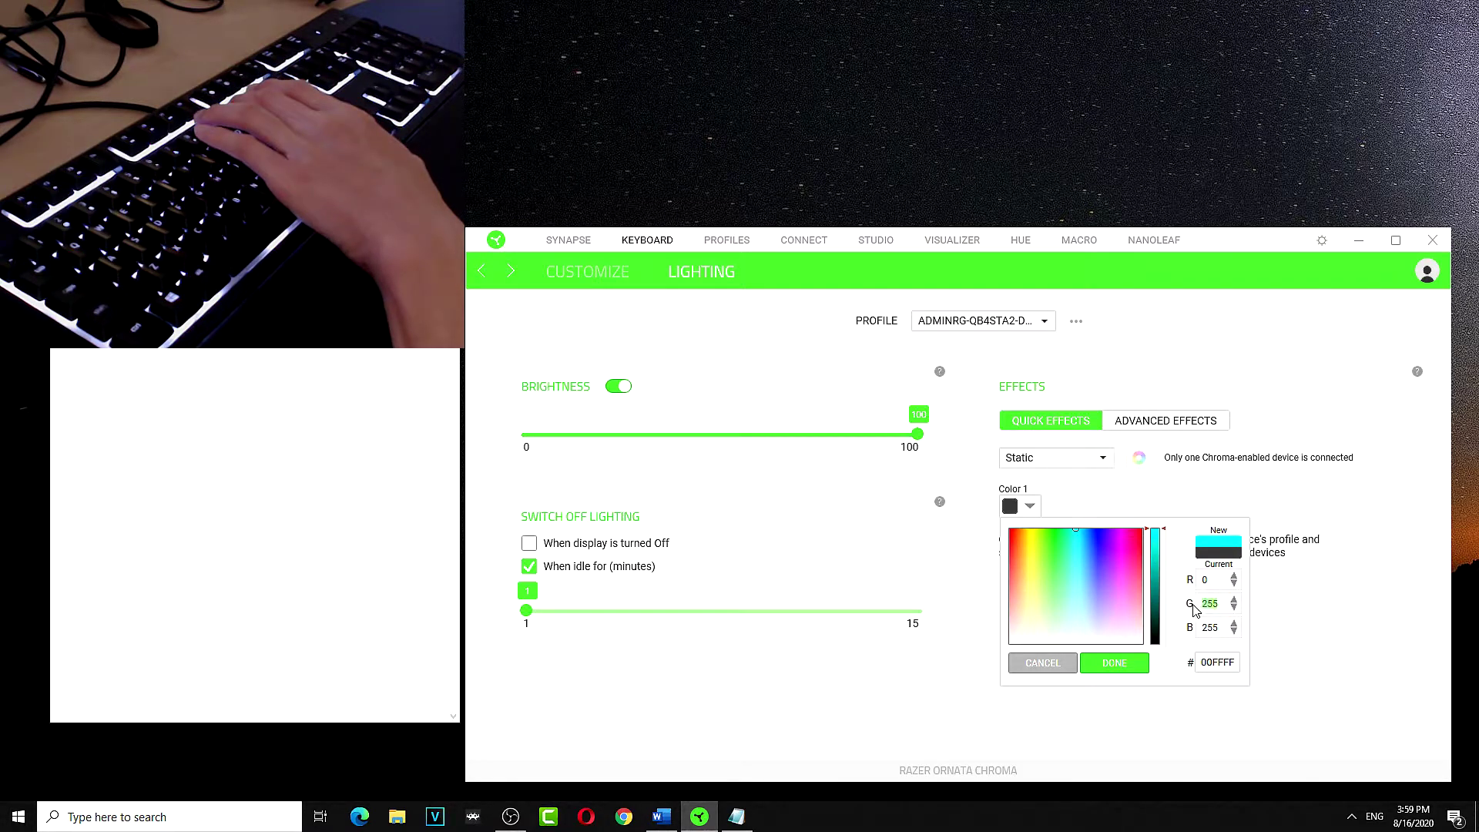
{"action": "type", "text": "0"}
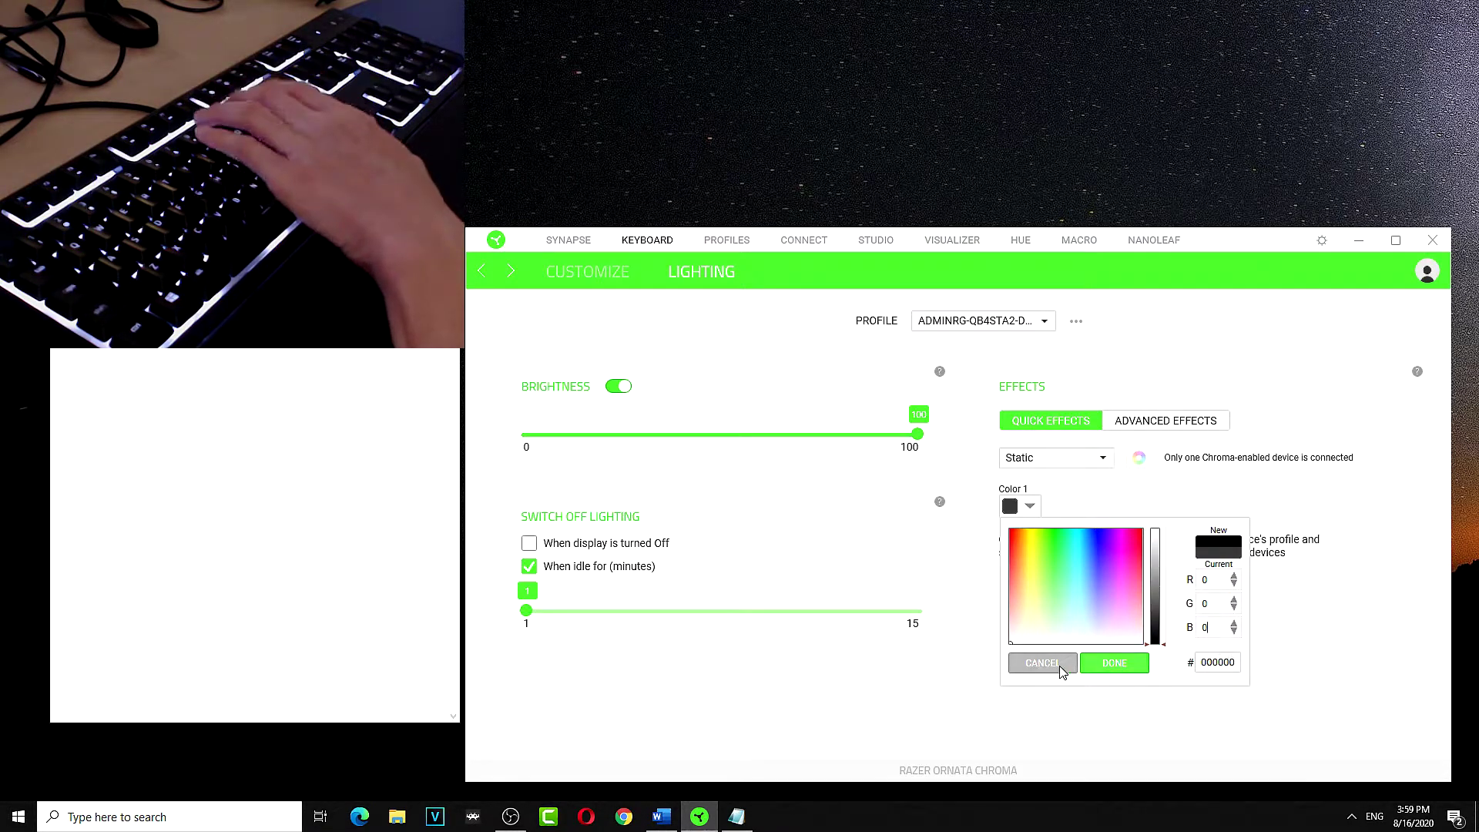
{"action": "left_click", "coordinate": [1067, 665]}
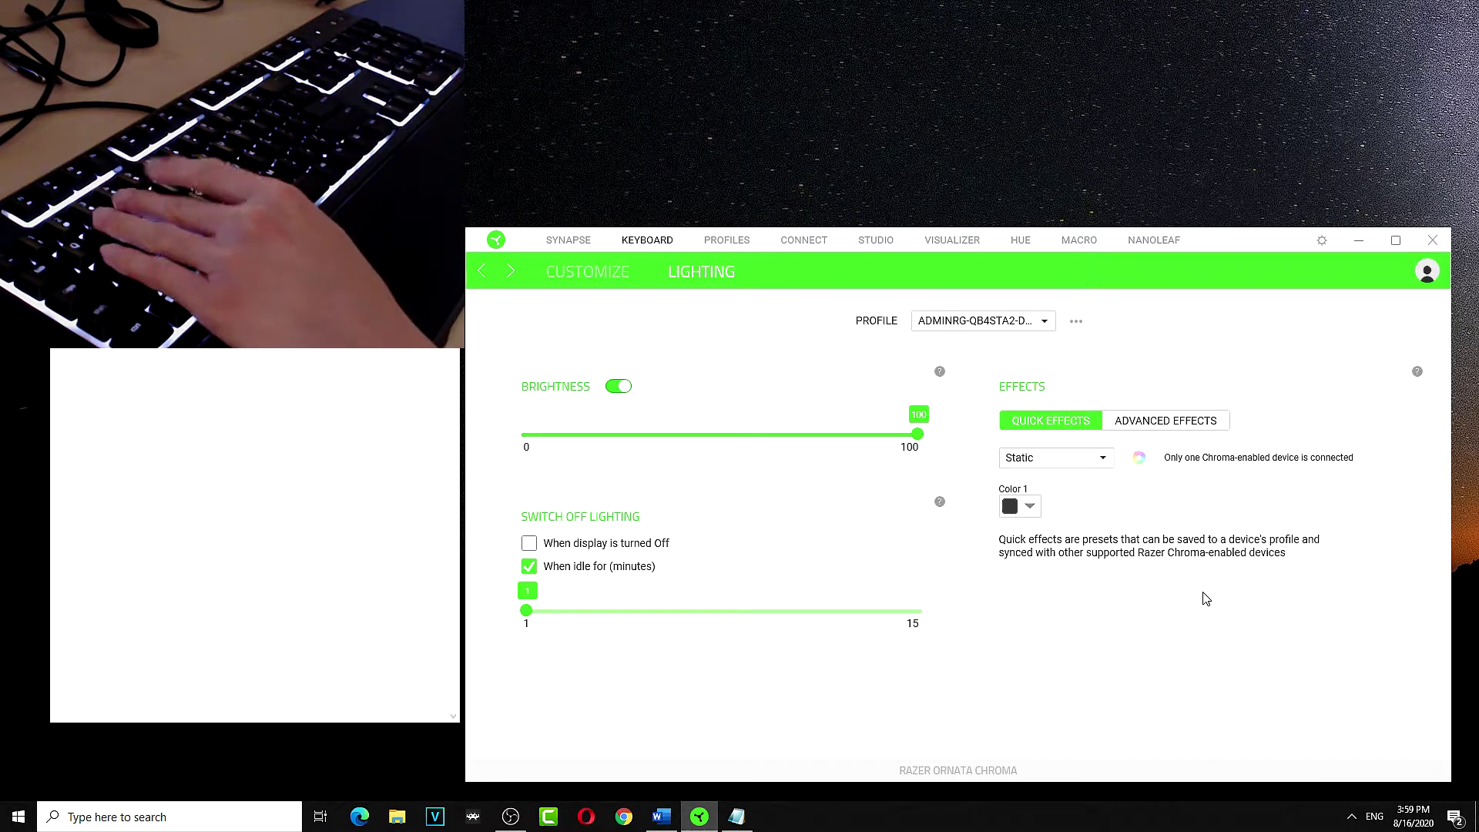
Apply the Wave quick effect and switch it to the opposite direction
{"action": "left_click", "coordinate": [1030, 506]}
{"action": "left_click", "coordinate": [1095, 459]}
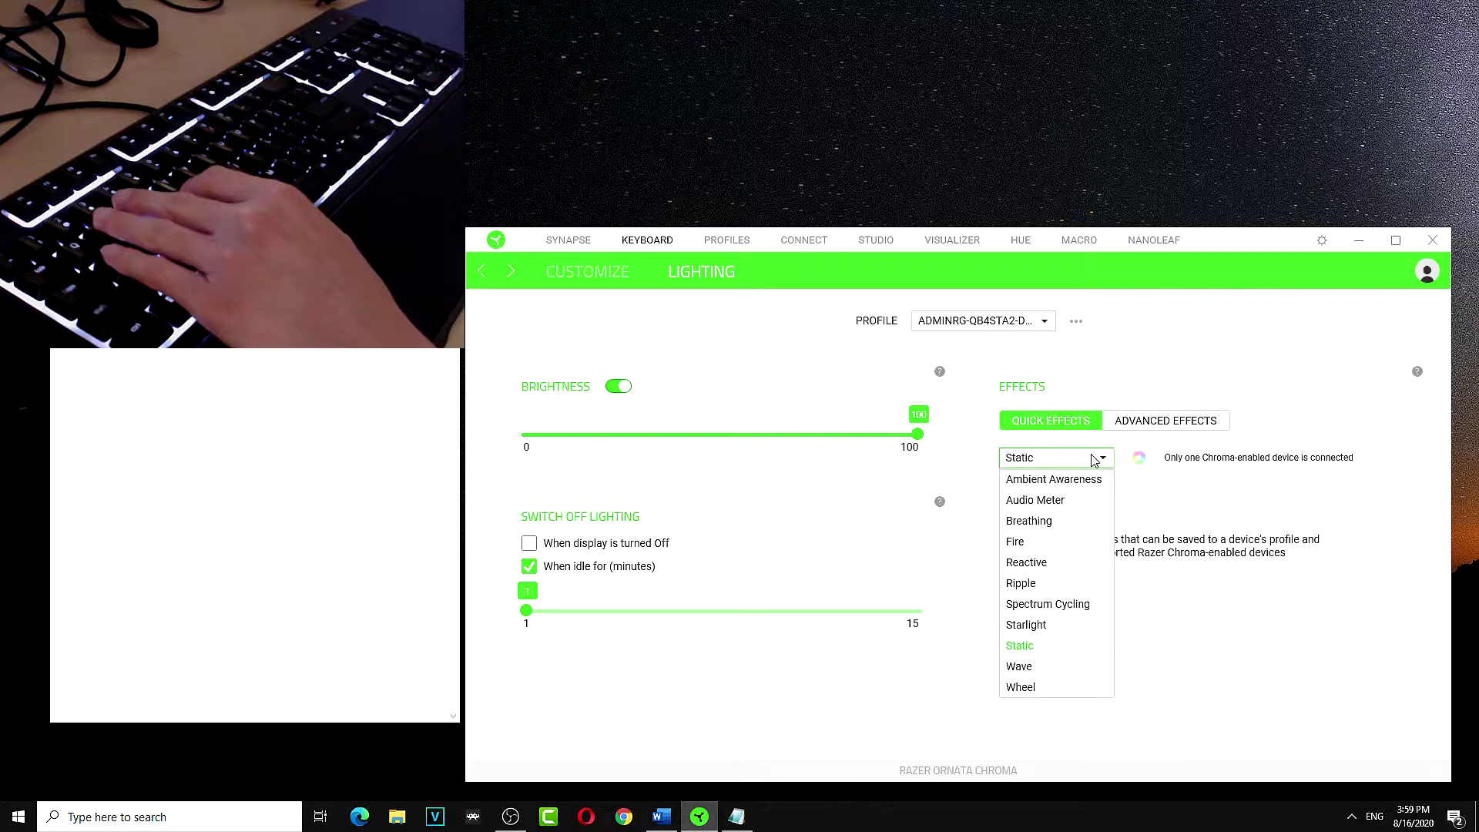
{"action": "left_click", "coordinate": [1067, 668]}
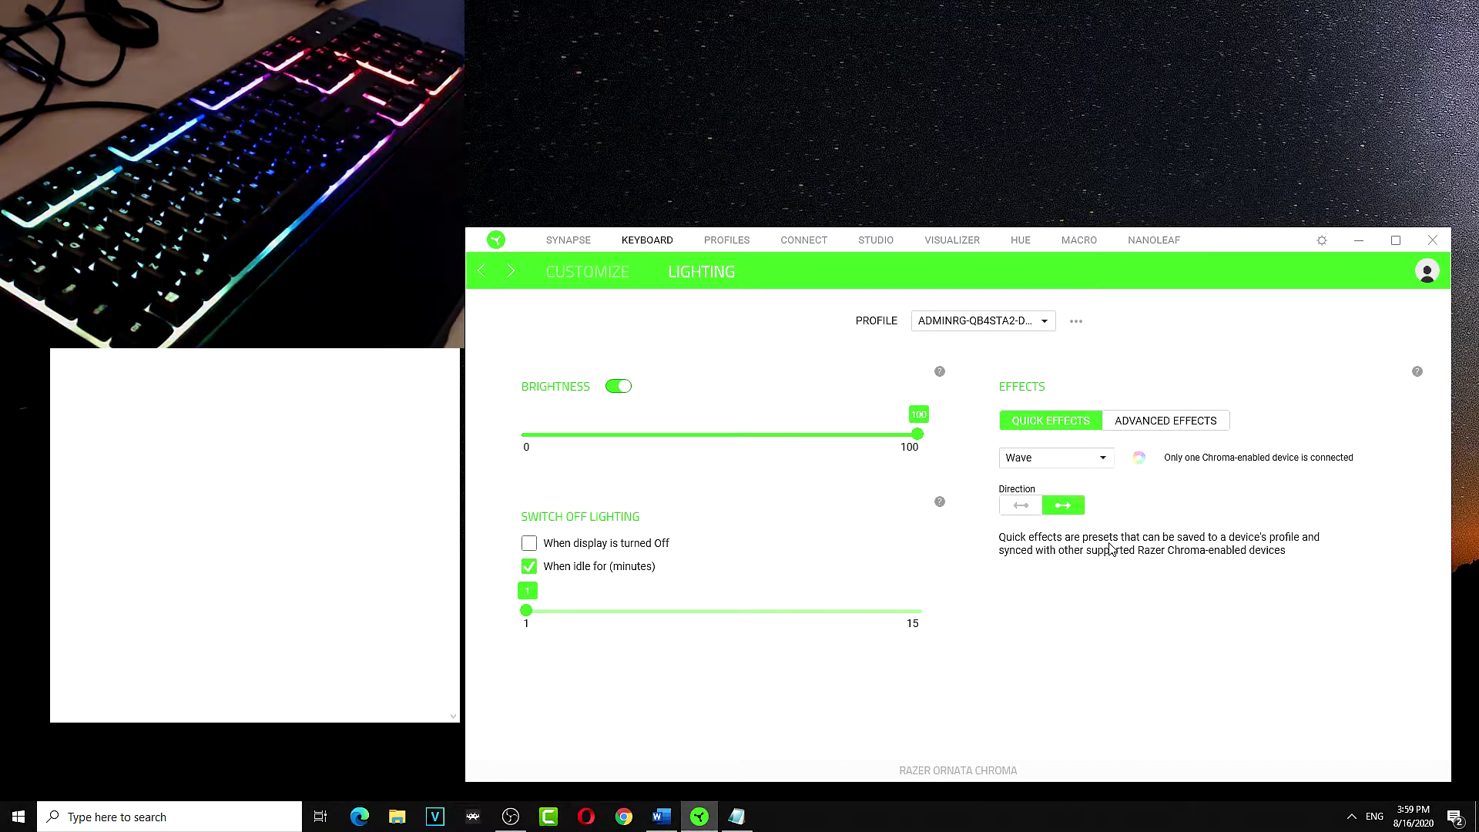
{"action": "left_click", "coordinate": [1034, 504]}
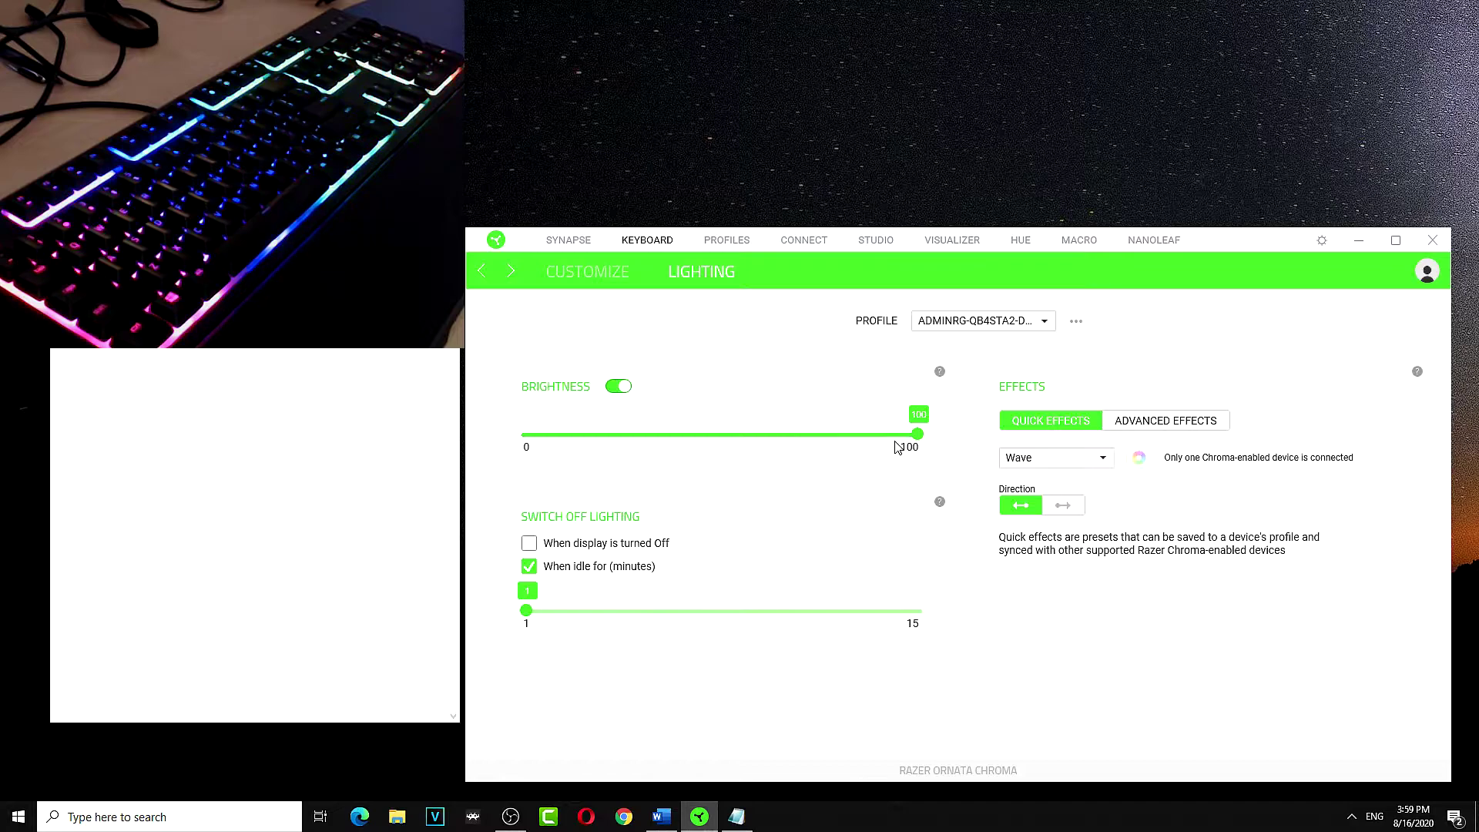
Lower the keyboard's brightness to almost zero and raise it to 27
{"action": "left_click_drag", "start_coordinate": [919, 444], "coordinate": [555, 452]}
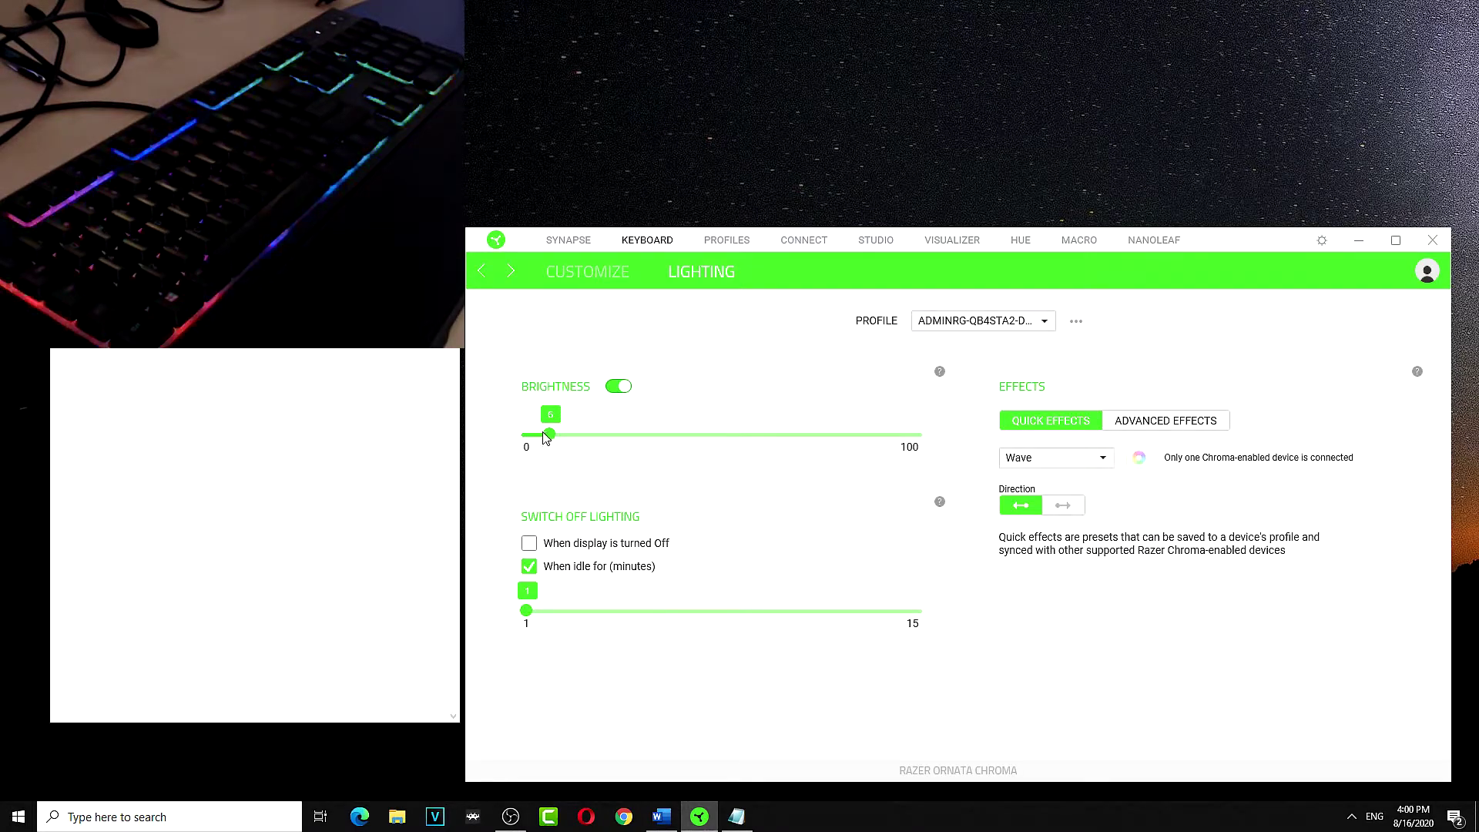
{"action": "left_click_drag", "start_coordinate": [555, 433], "coordinate": [629, 441]}
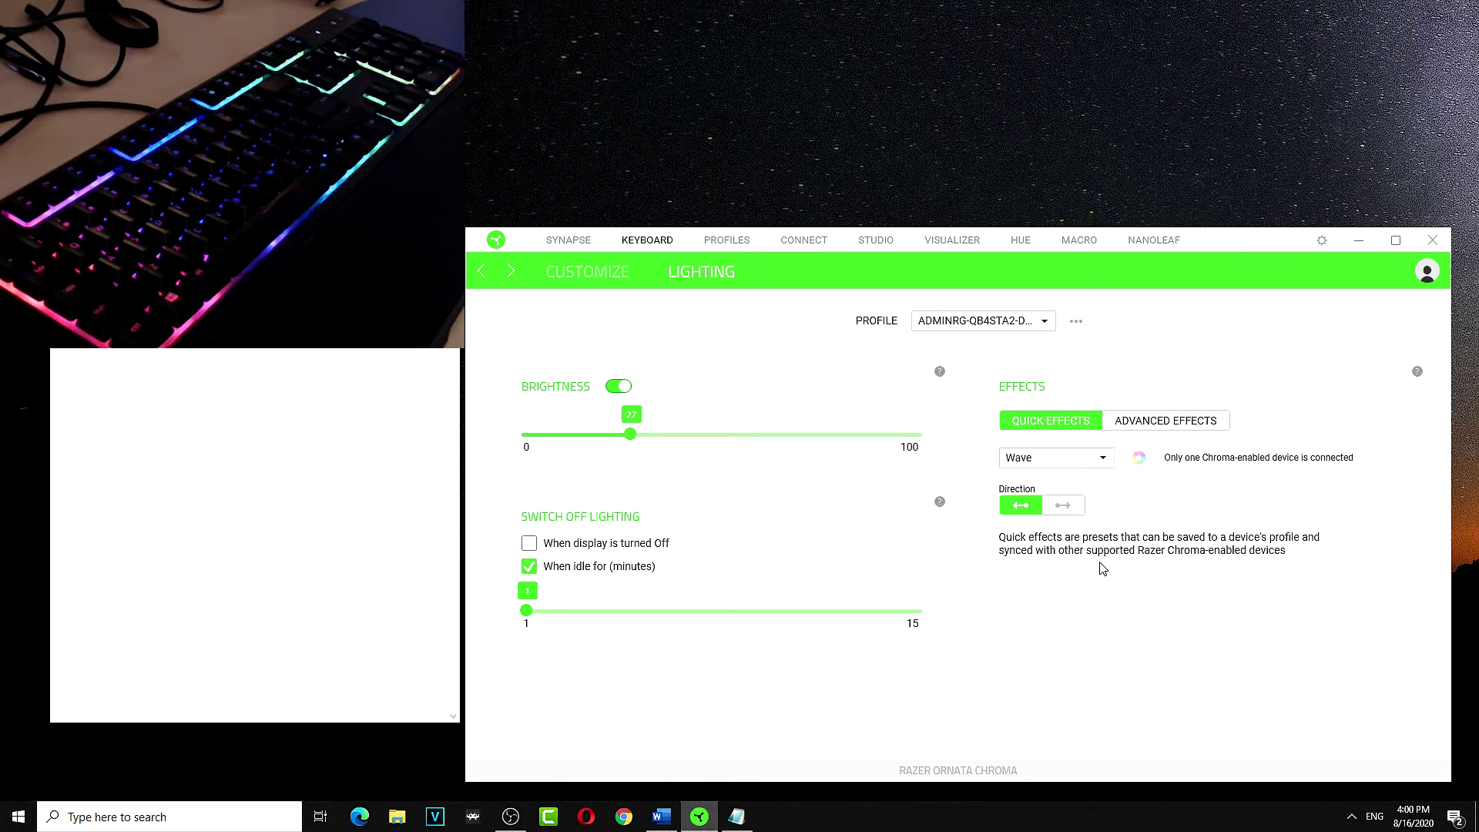
Apply the Wheel quick effect and set the keyboard's brightness to 100
{"action": "left_click", "coordinate": [1084, 463]}
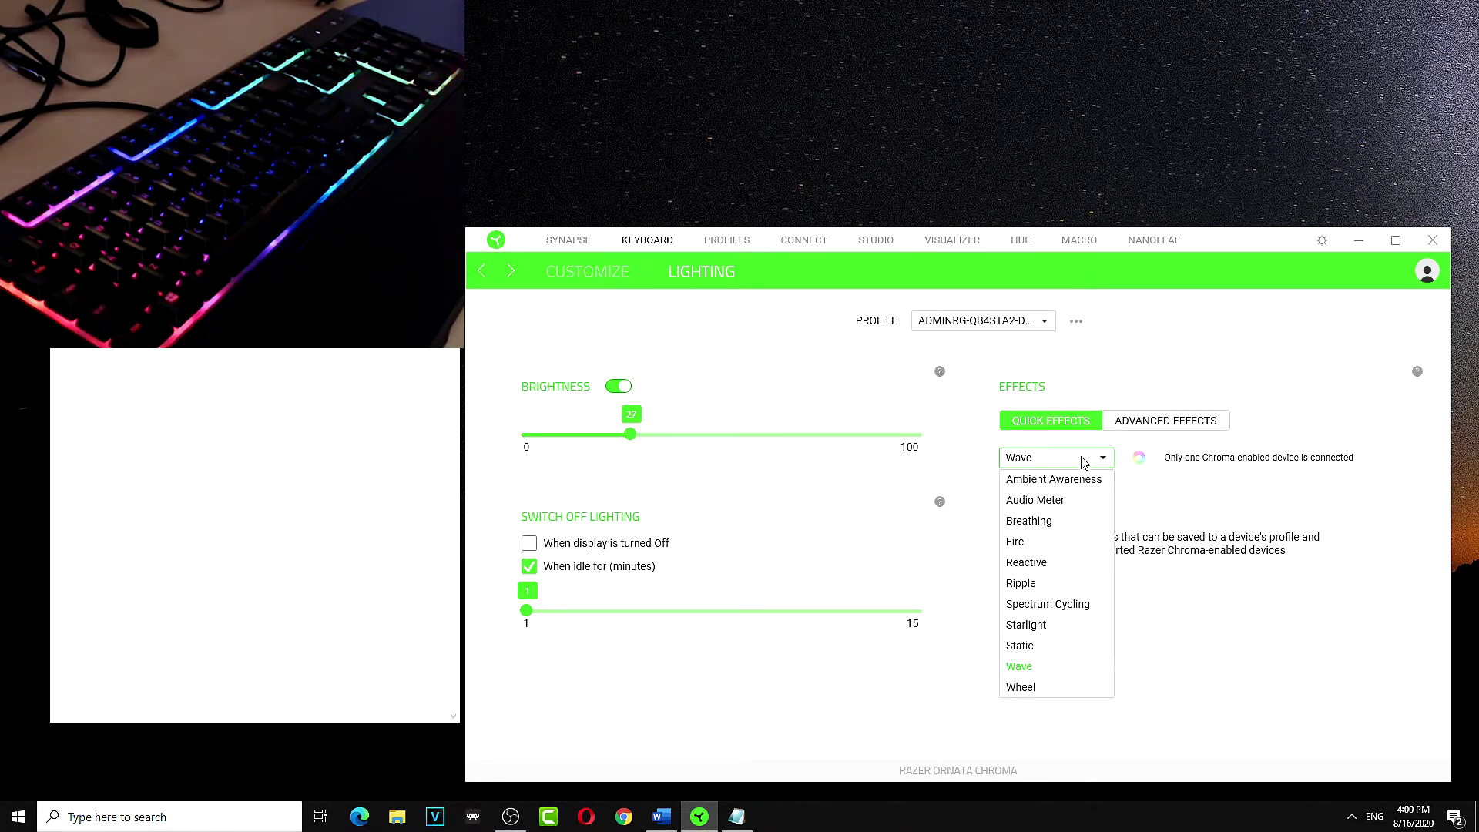
{"action": "left_click", "coordinate": [1068, 688]}
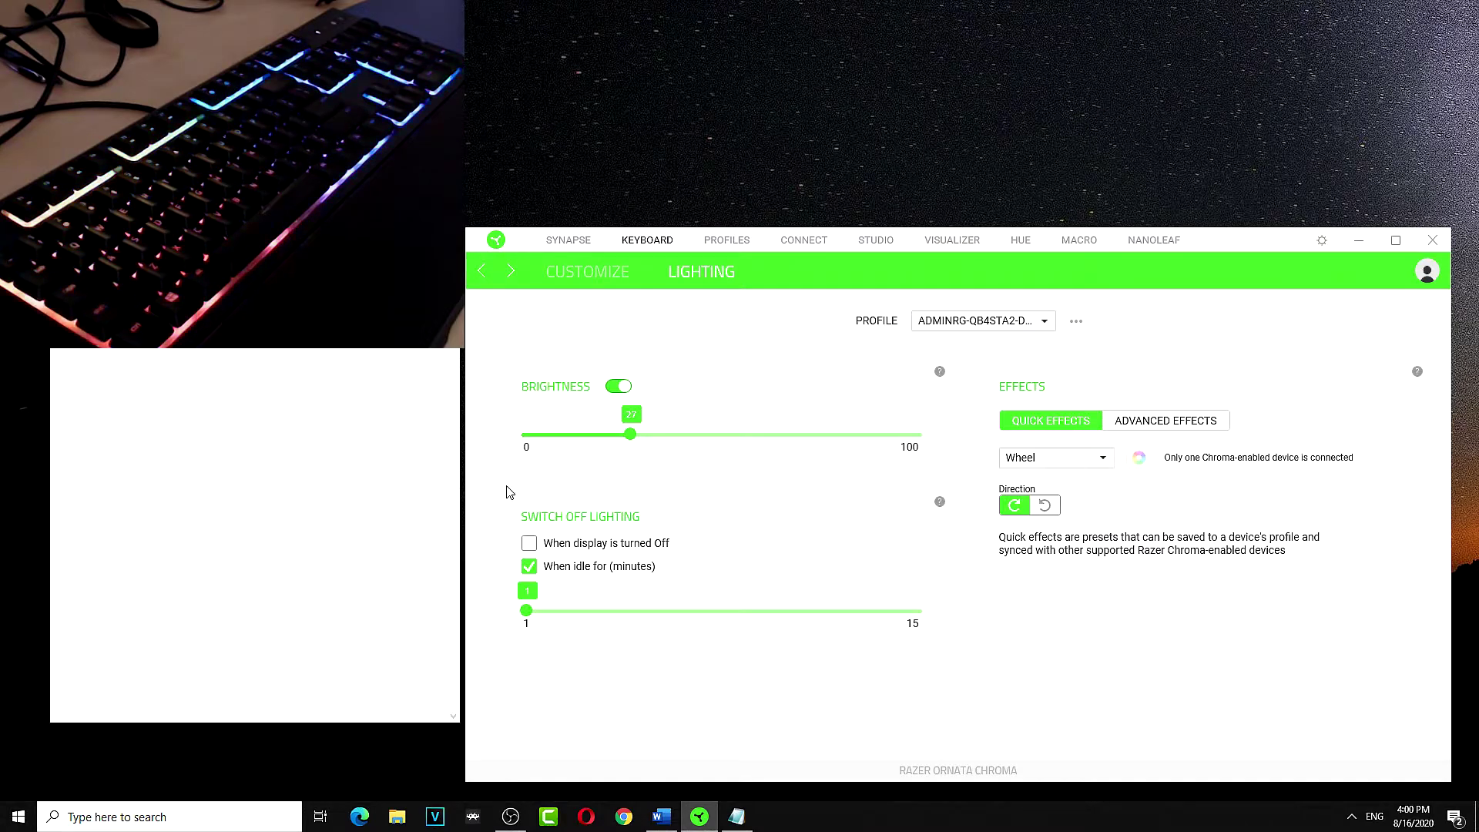
{"action": "left_click_drag", "start_coordinate": [631, 439], "coordinate": [956, 475]}
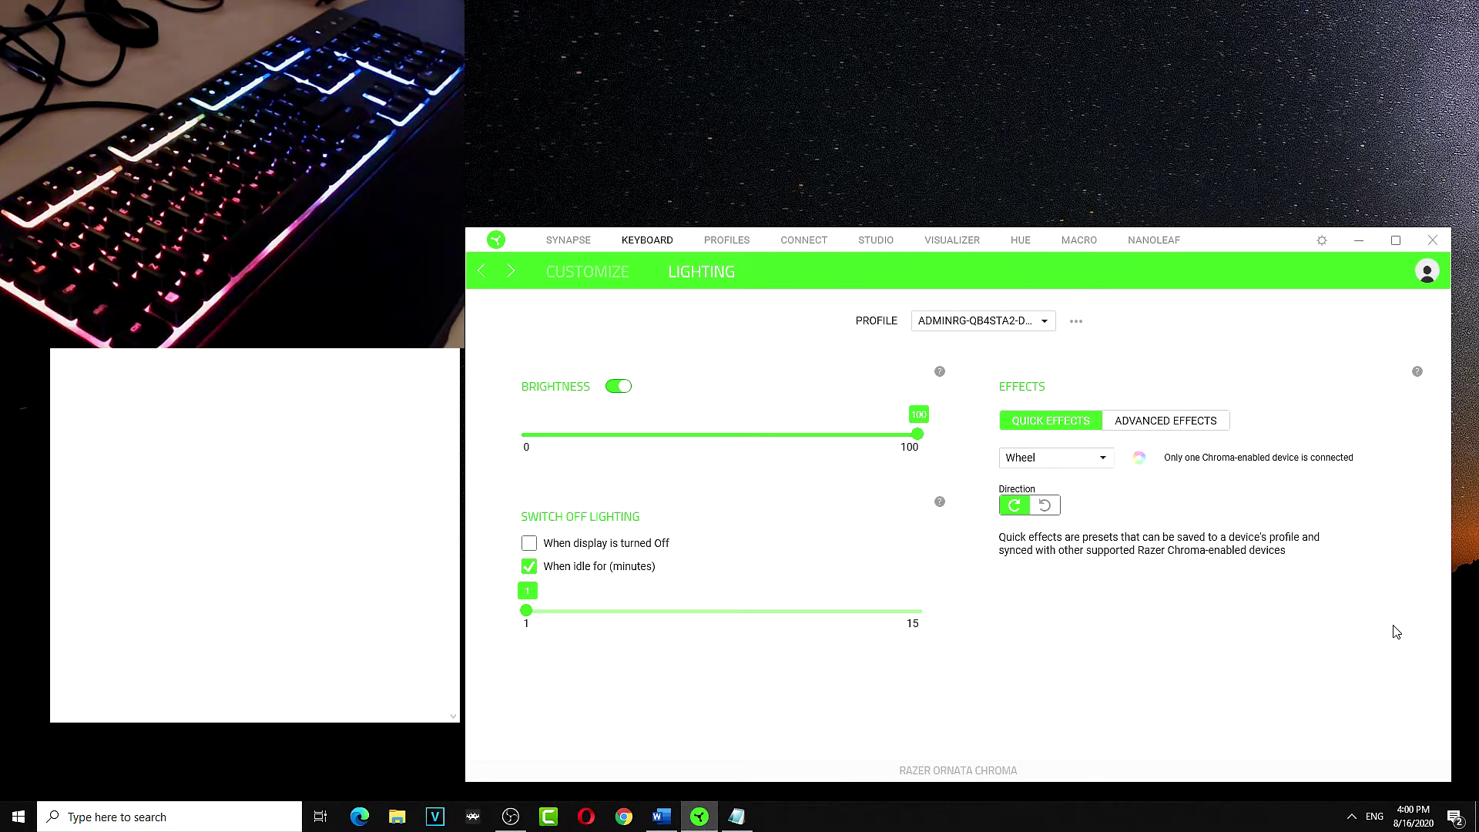
Switch the keyboard to advanced effects and open Chroma Studio, shifting its window slightly
{"action": "left_click", "coordinate": [1203, 427]}
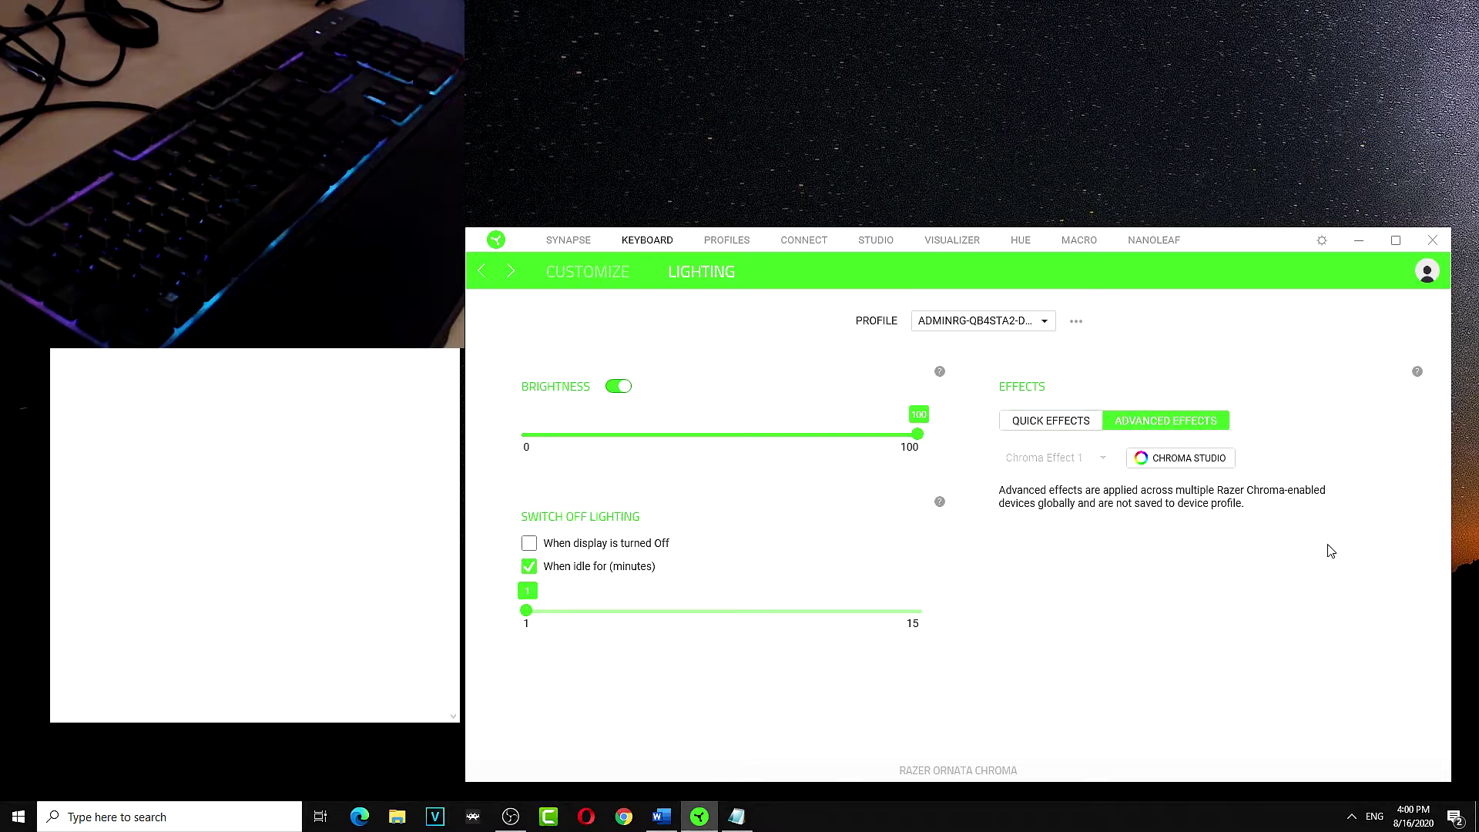
{"action": "left_click", "coordinate": [1210, 467]}
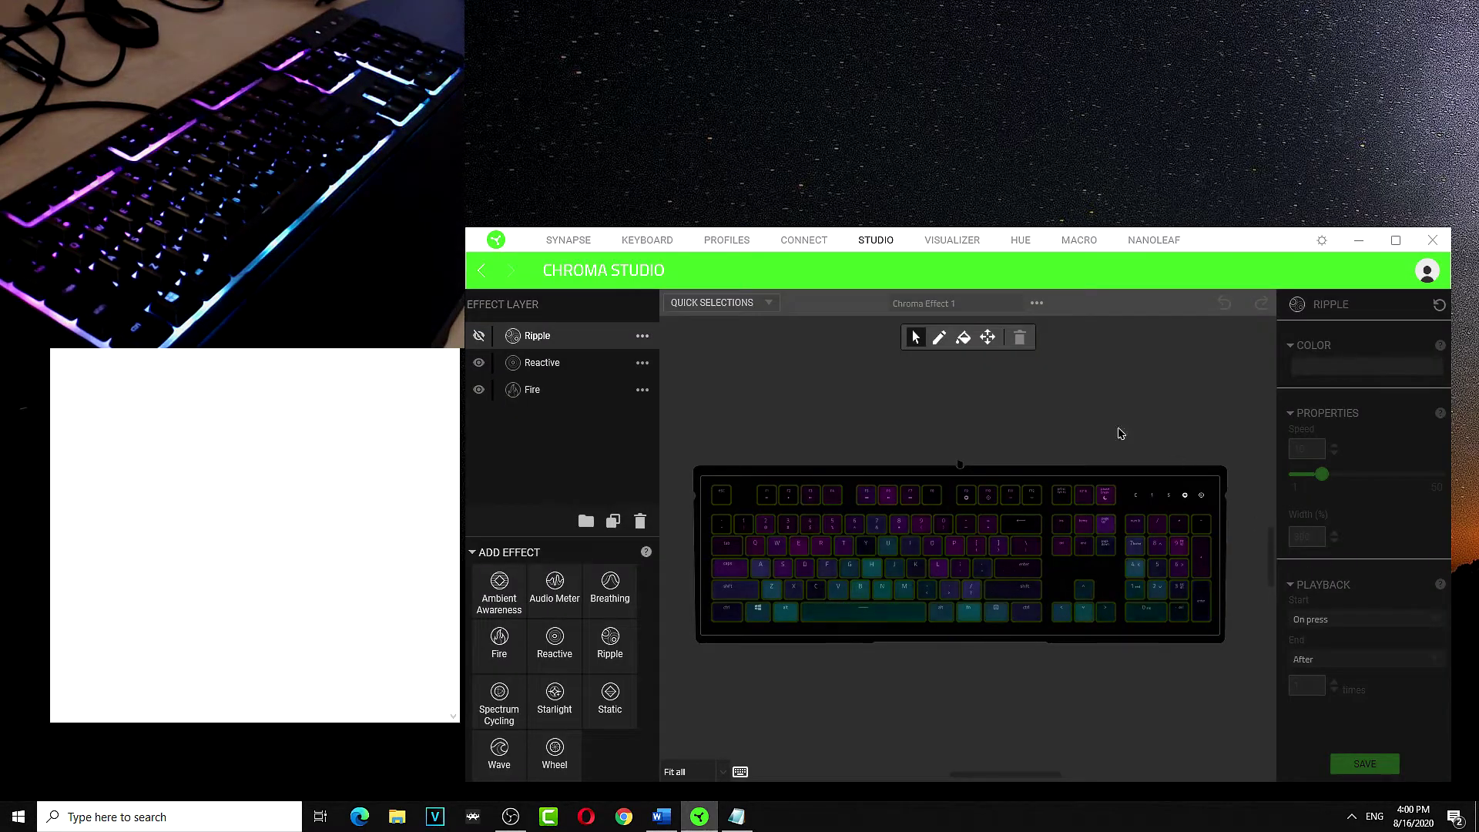
{"action": "mouse_move", "coordinate": [1226, 243]}
{"action": "left_mouse_down"}
{"action": "mouse_move", "coordinate": [1177, 201]}
{"action": "mouse_move", "coordinate": [1217, 198]}
{"action": "mouse_move", "coordinate": [1234, 237]}
{"action": "left_mouse_up"}
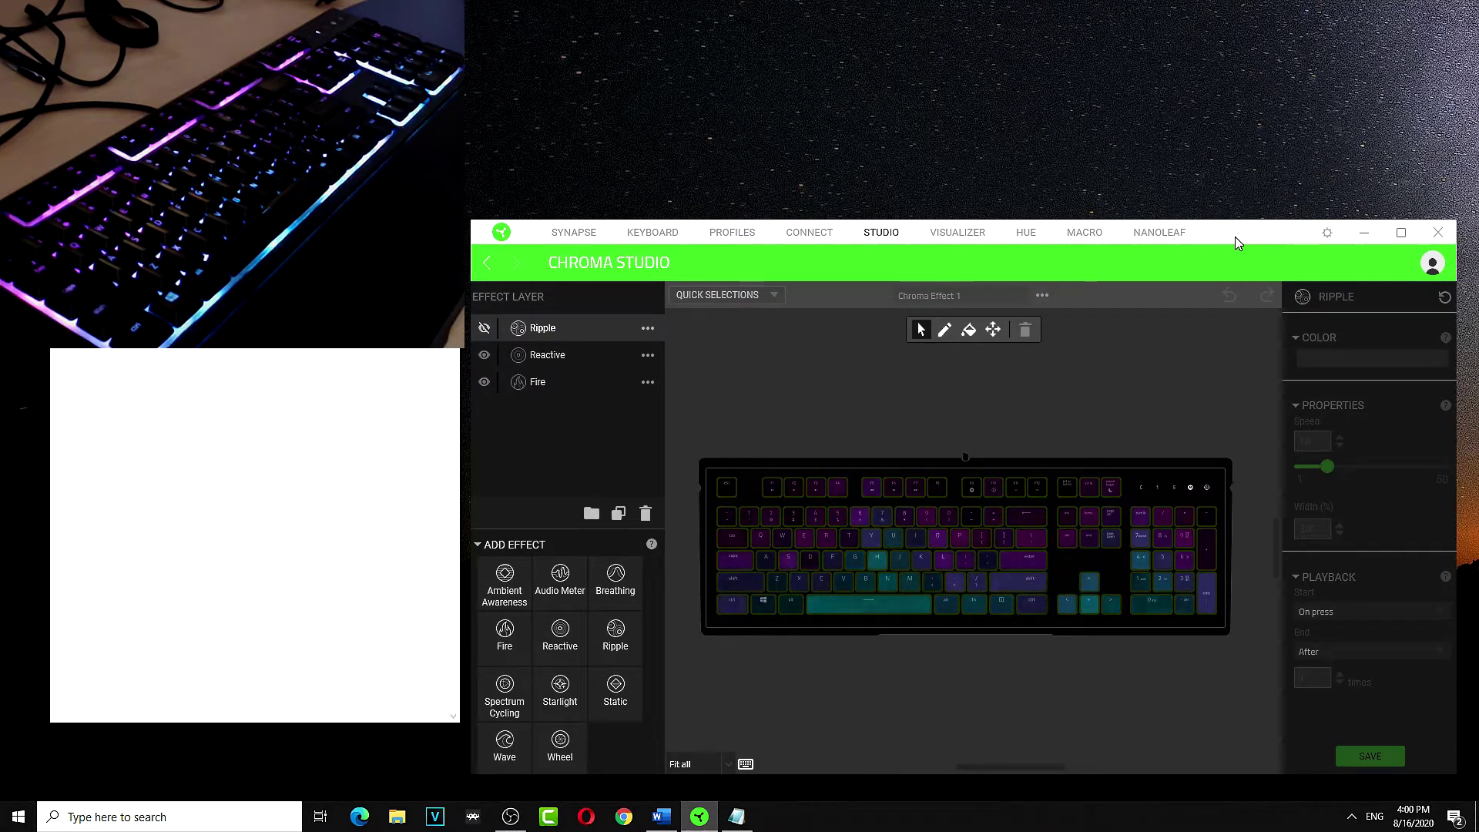
Show the Ripple layer and save the Chroma effect for testing in the Notepad window
{"action": "left_click", "coordinate": [485, 329]}
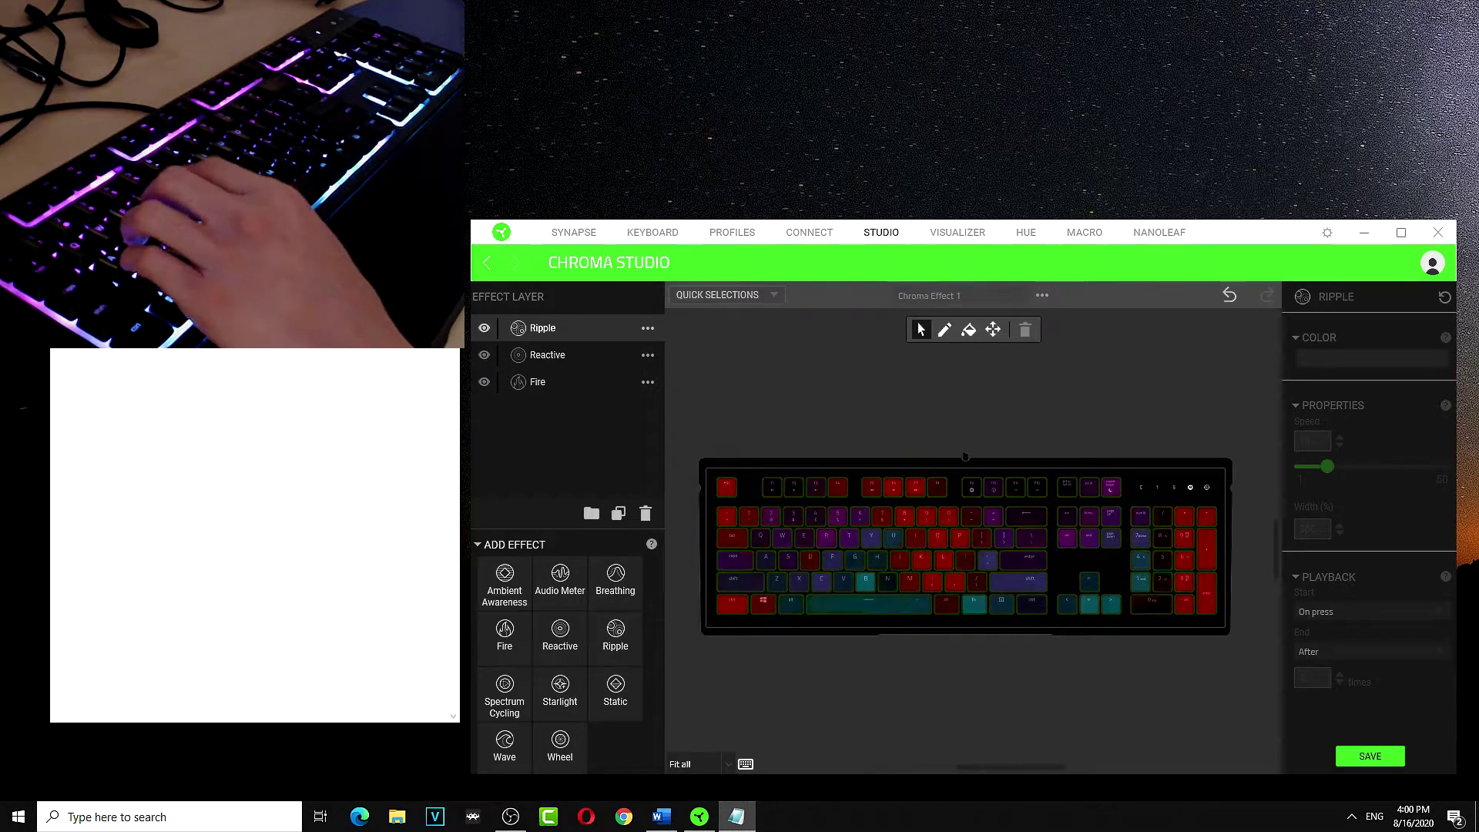
{"action": "left_click", "coordinate": [1363, 753]}
{"action": "left_click", "coordinate": [385, 416]}
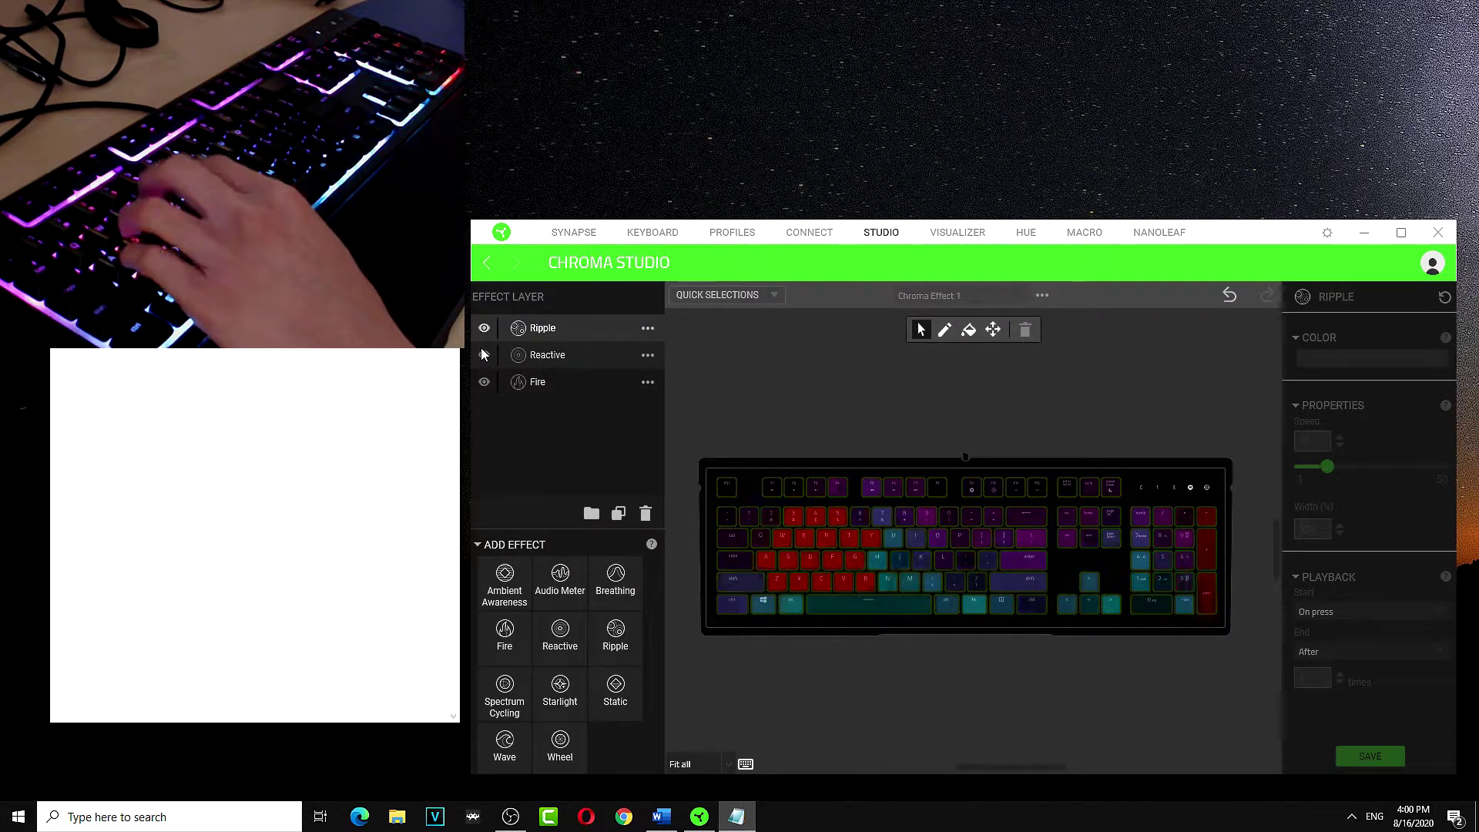
Hide the Ripple layer, save the Chroma effect, and test the Reactive layer with a few keystrokes in Notepad
{"action": "left_click", "coordinate": [483, 329]}
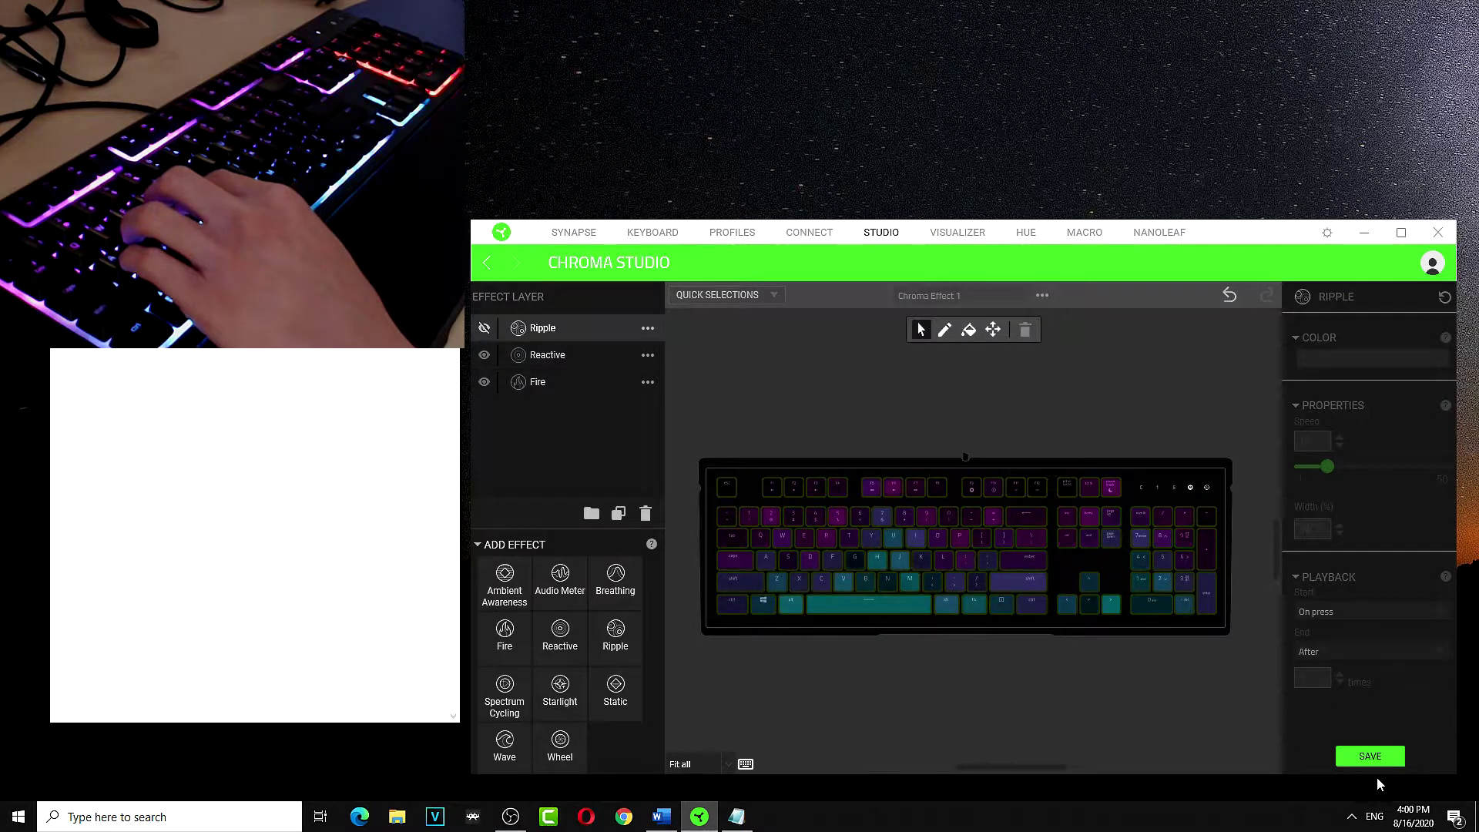
{"action": "left_click", "coordinate": [1370, 756]}
{"action": "key", "text": "alt+Tab"}
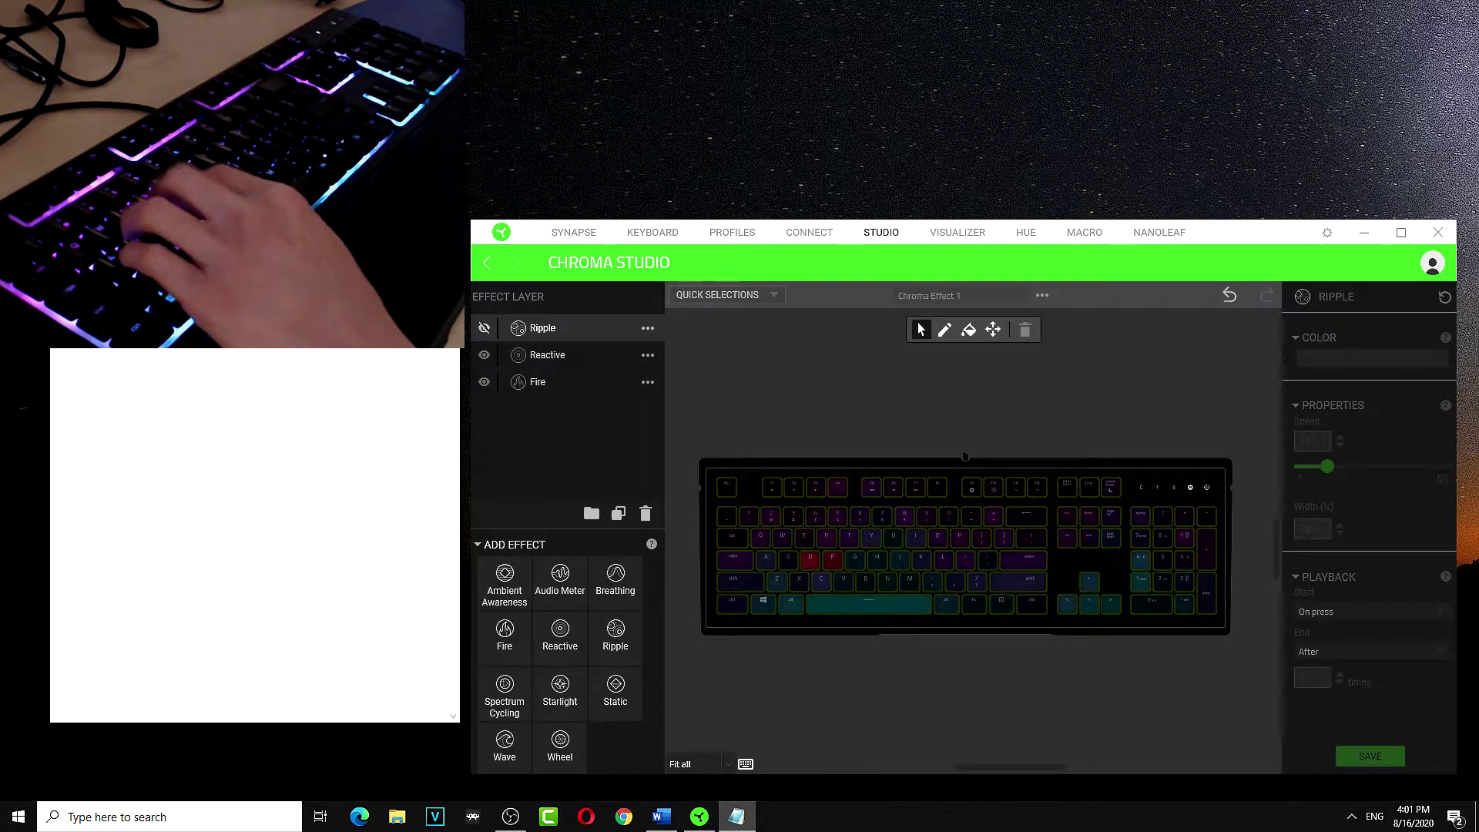
{"action": "key", "text": "d"}
{"action": "key", "text": "f"}
{"action": "key", "text": "c"}
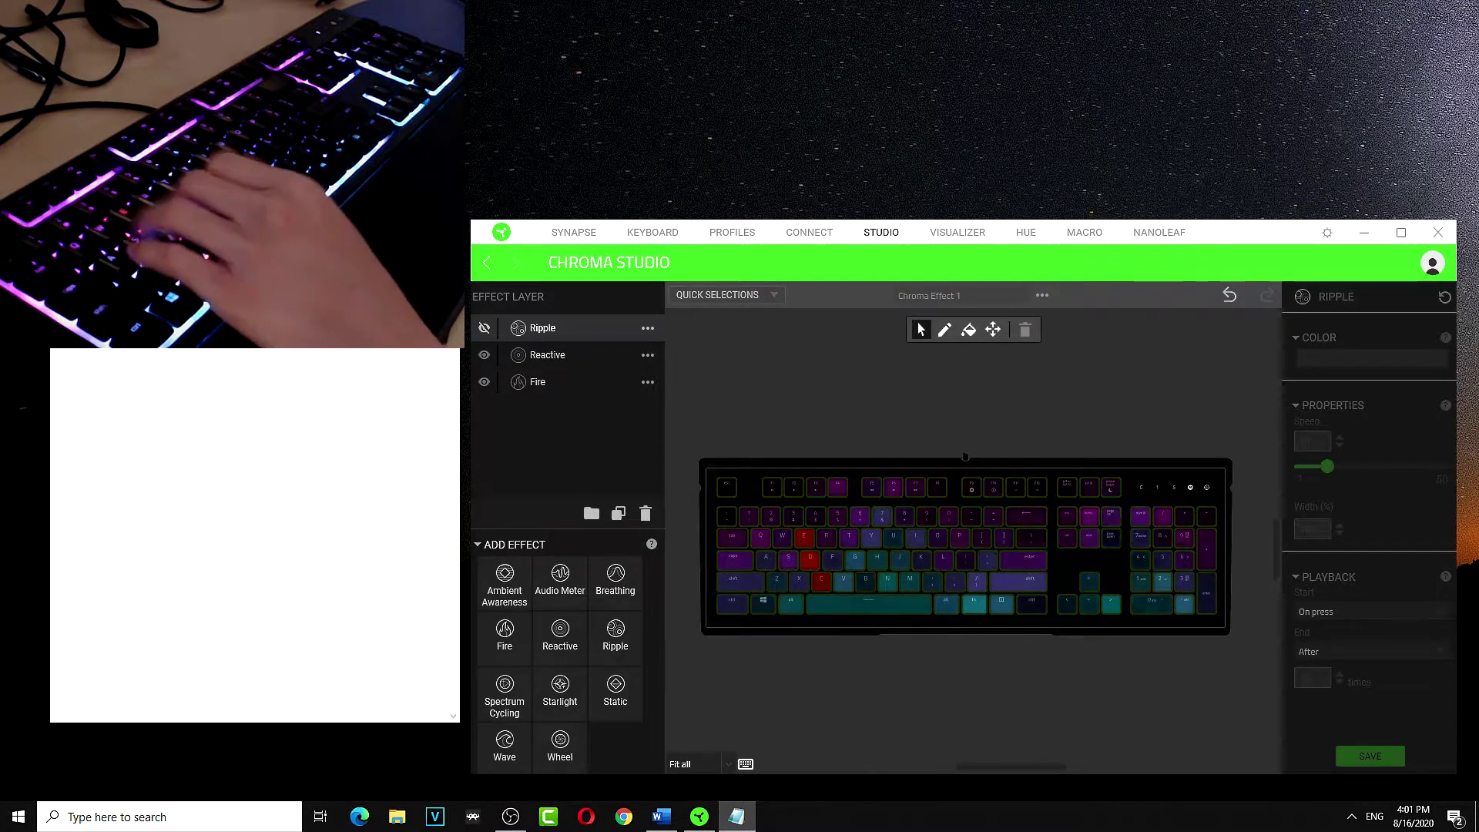
Select the Reactive layer, set its color to red (FF0000), and collapse the color settings
{"action": "left_click", "coordinate": [564, 352]}
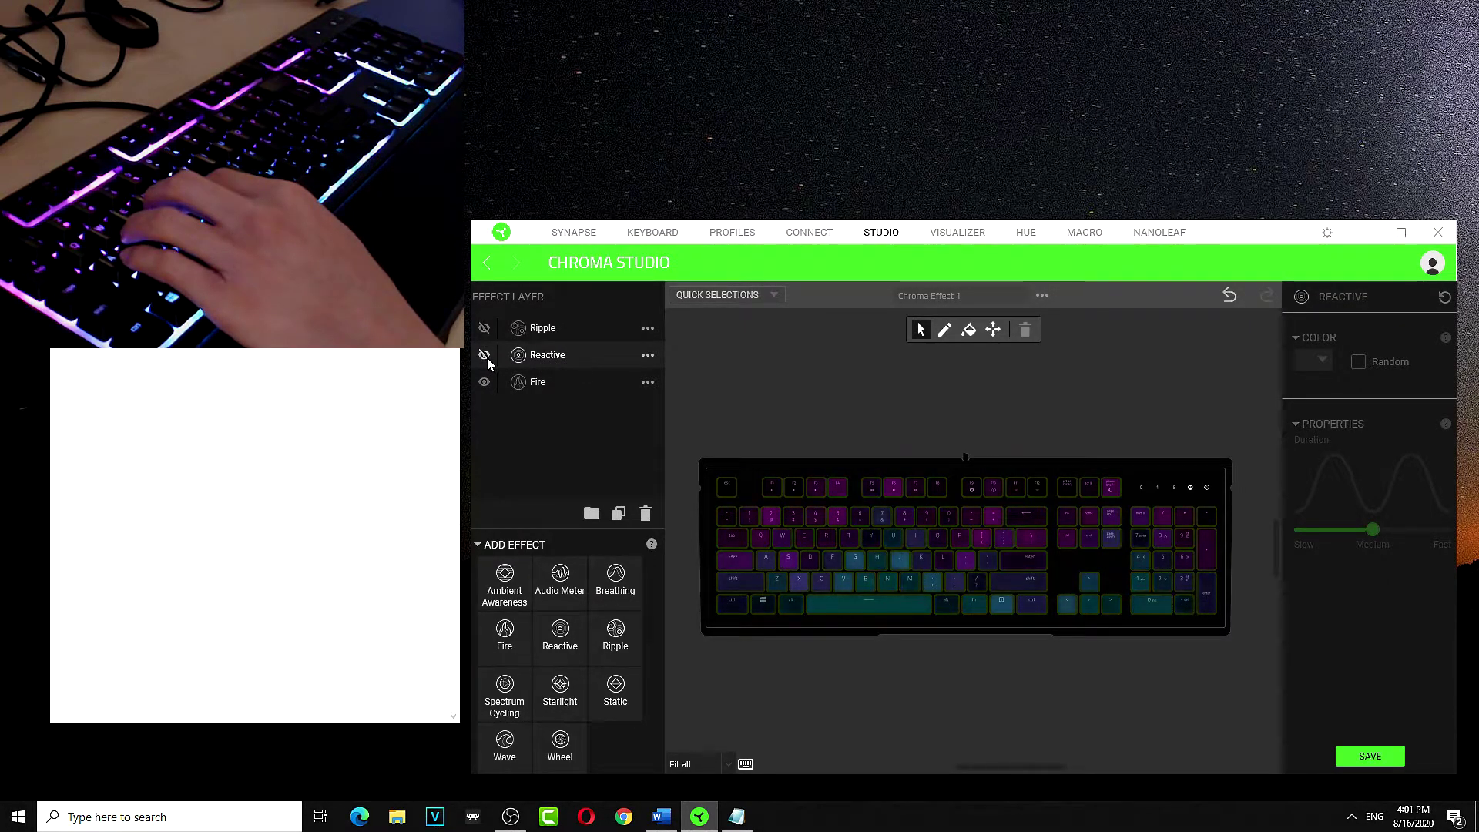
{"action": "left_click", "coordinate": [1323, 362]}
{"action": "left_click", "coordinate": [1324, 560]}
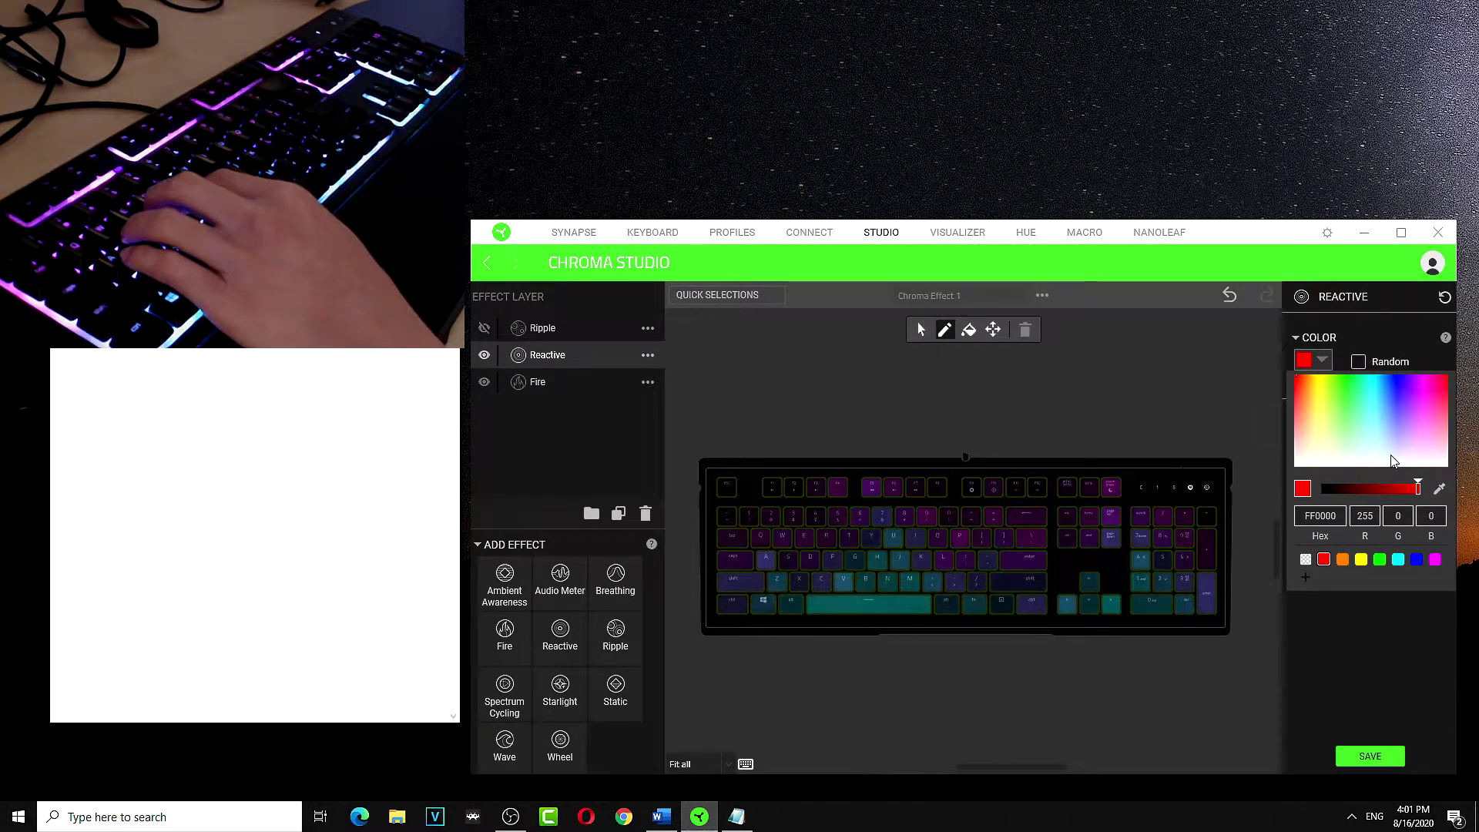
{"action": "left_click", "coordinate": [1347, 341]}
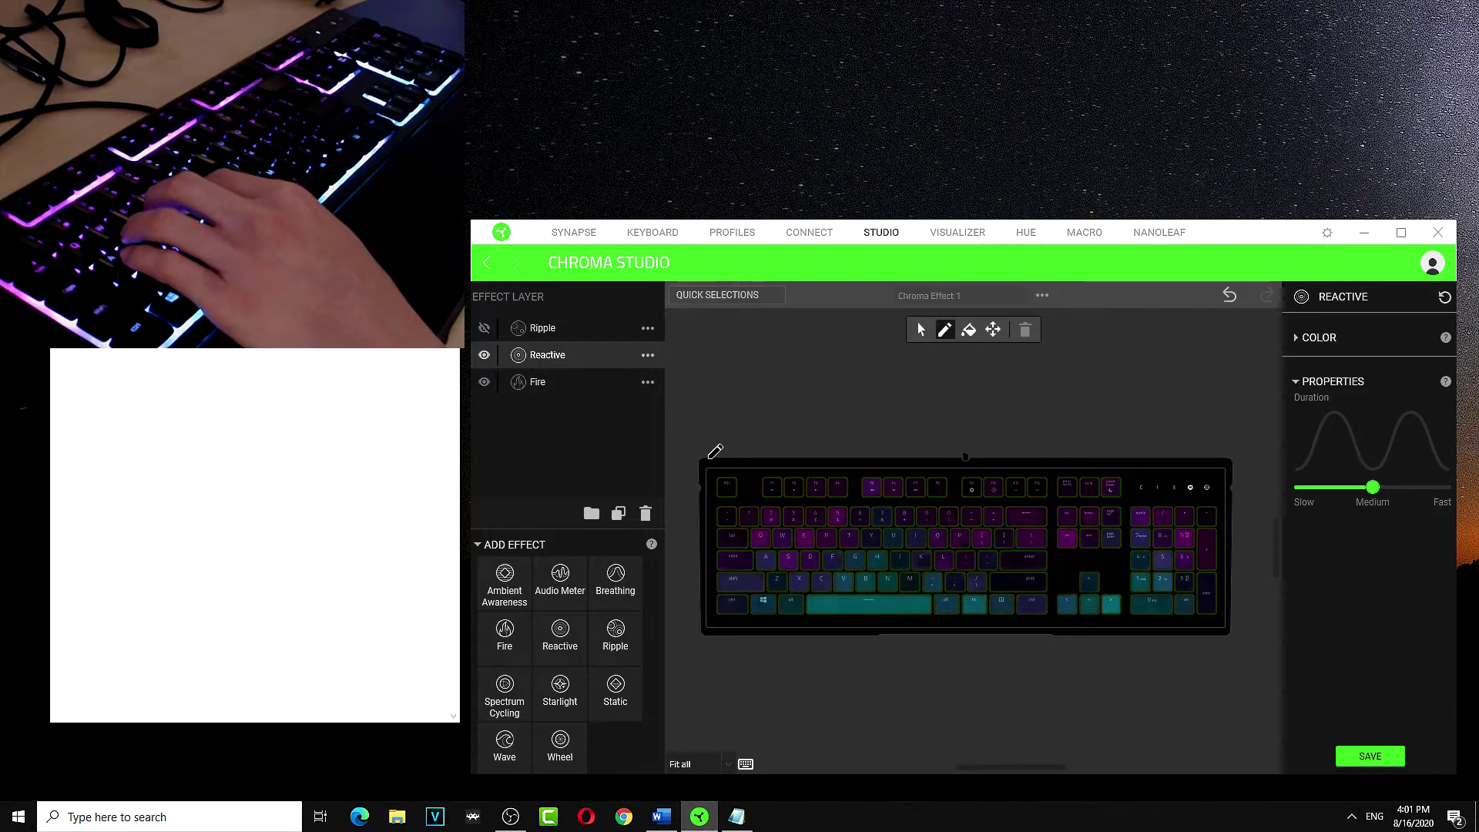
With the selection tool, try box-selecting the keys at the left end of the keyboard, and clear the selection
{"action": "left_click", "coordinate": [920, 330]}
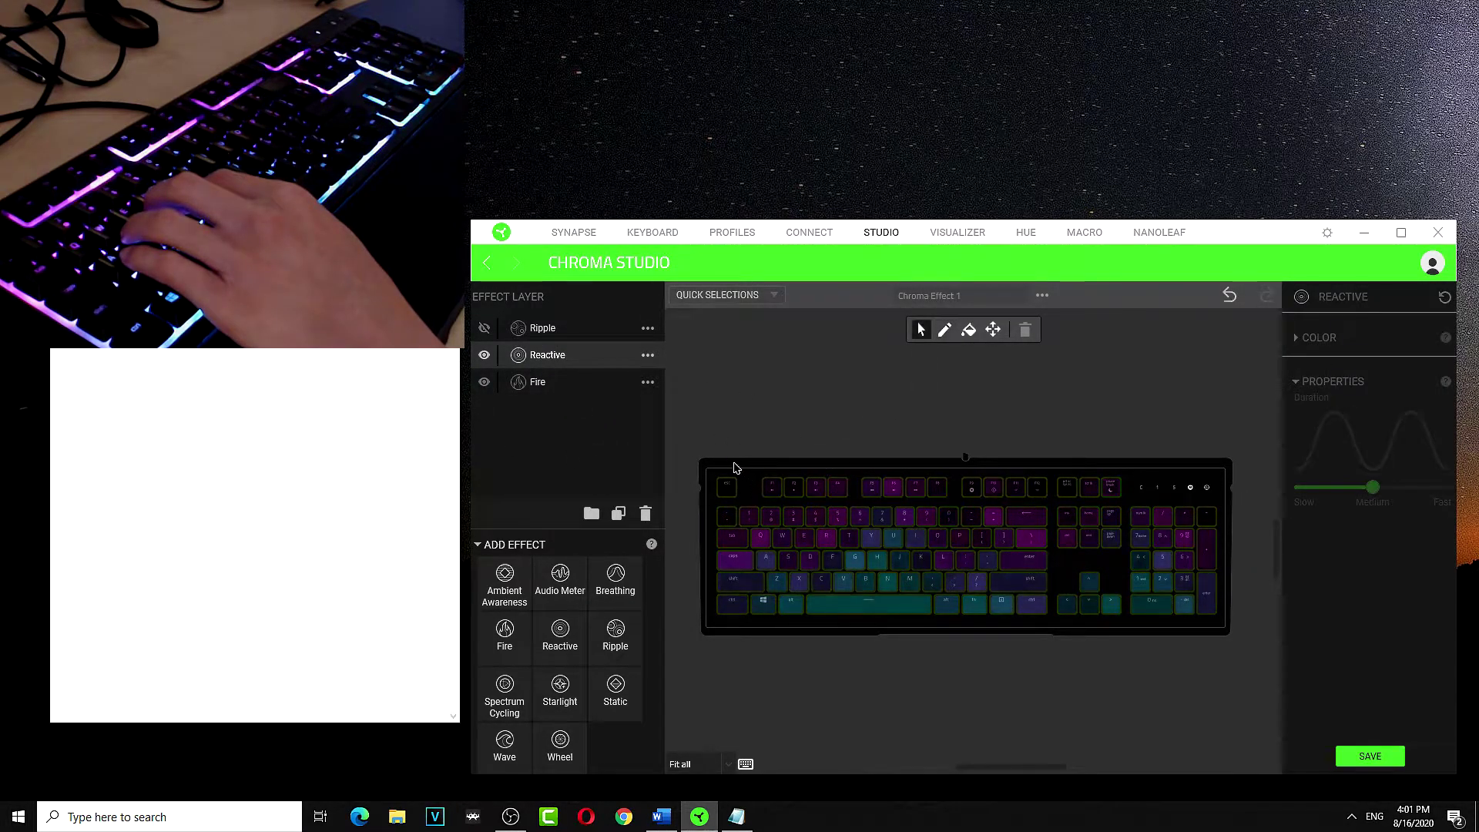
{"action": "left_click_drag", "start_coordinate": [699, 445], "coordinate": [835, 625]}
{"action": "left_click", "coordinate": [821, 419]}
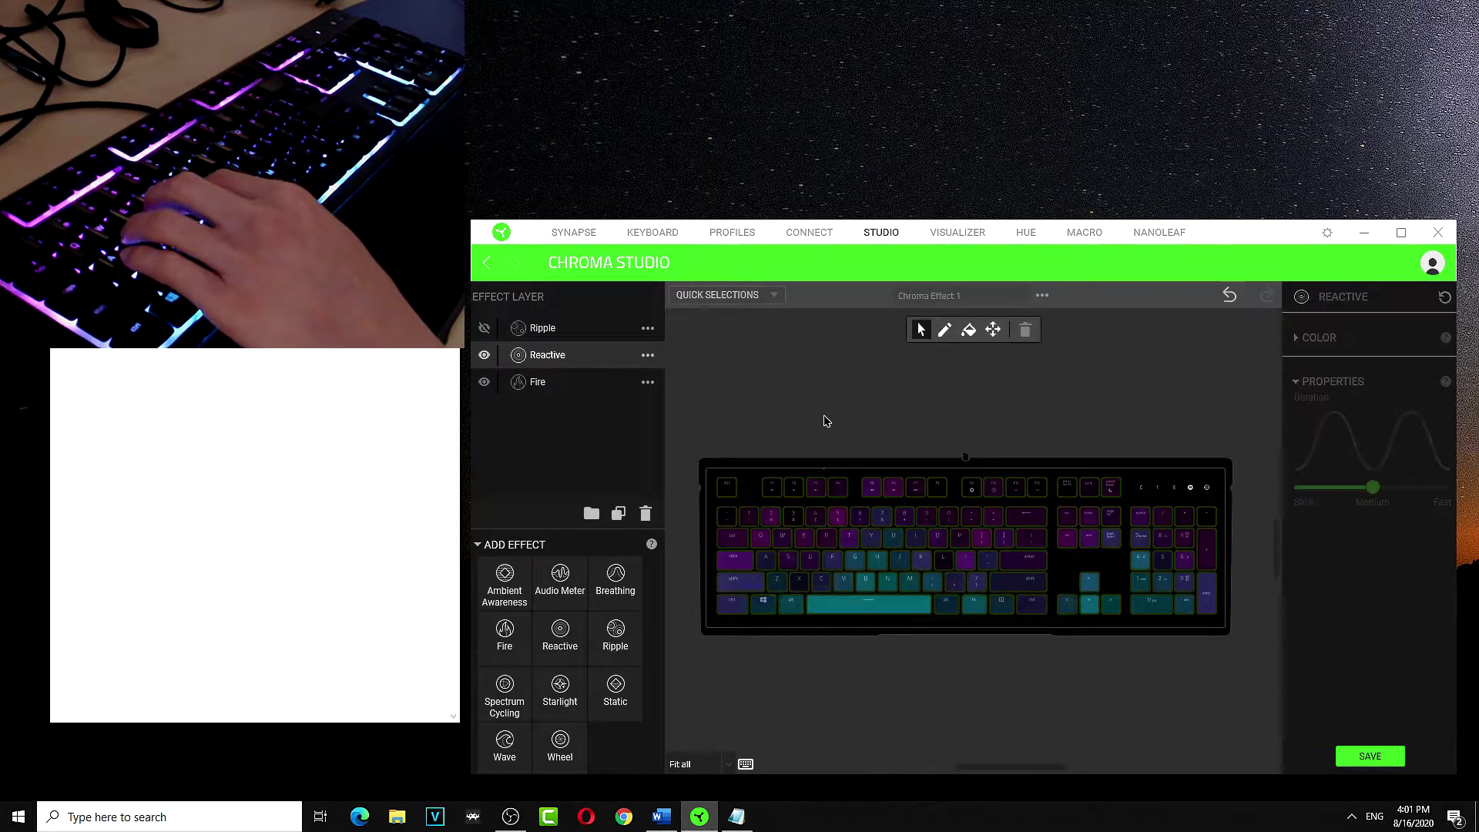
Select the W, A, S and D keys on the Reactive layer, and add a Static effect layer
{"action": "left_click", "coordinate": [784, 540]}
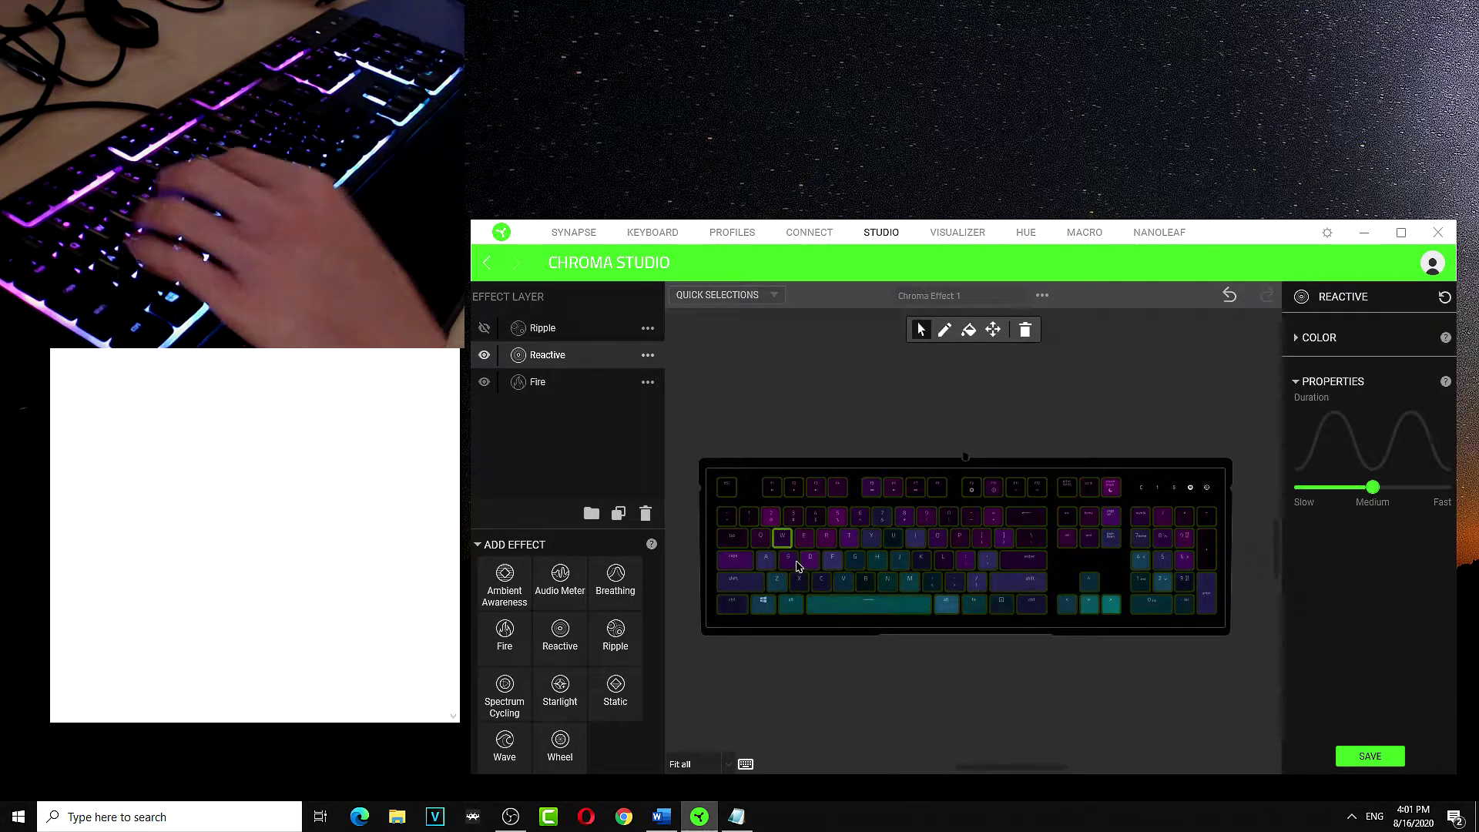
{"action": "left_click", "coordinate": [765, 559], "text": "ctrl"}
{"action": "left_click", "coordinate": [788, 559], "text": "ctrl"}
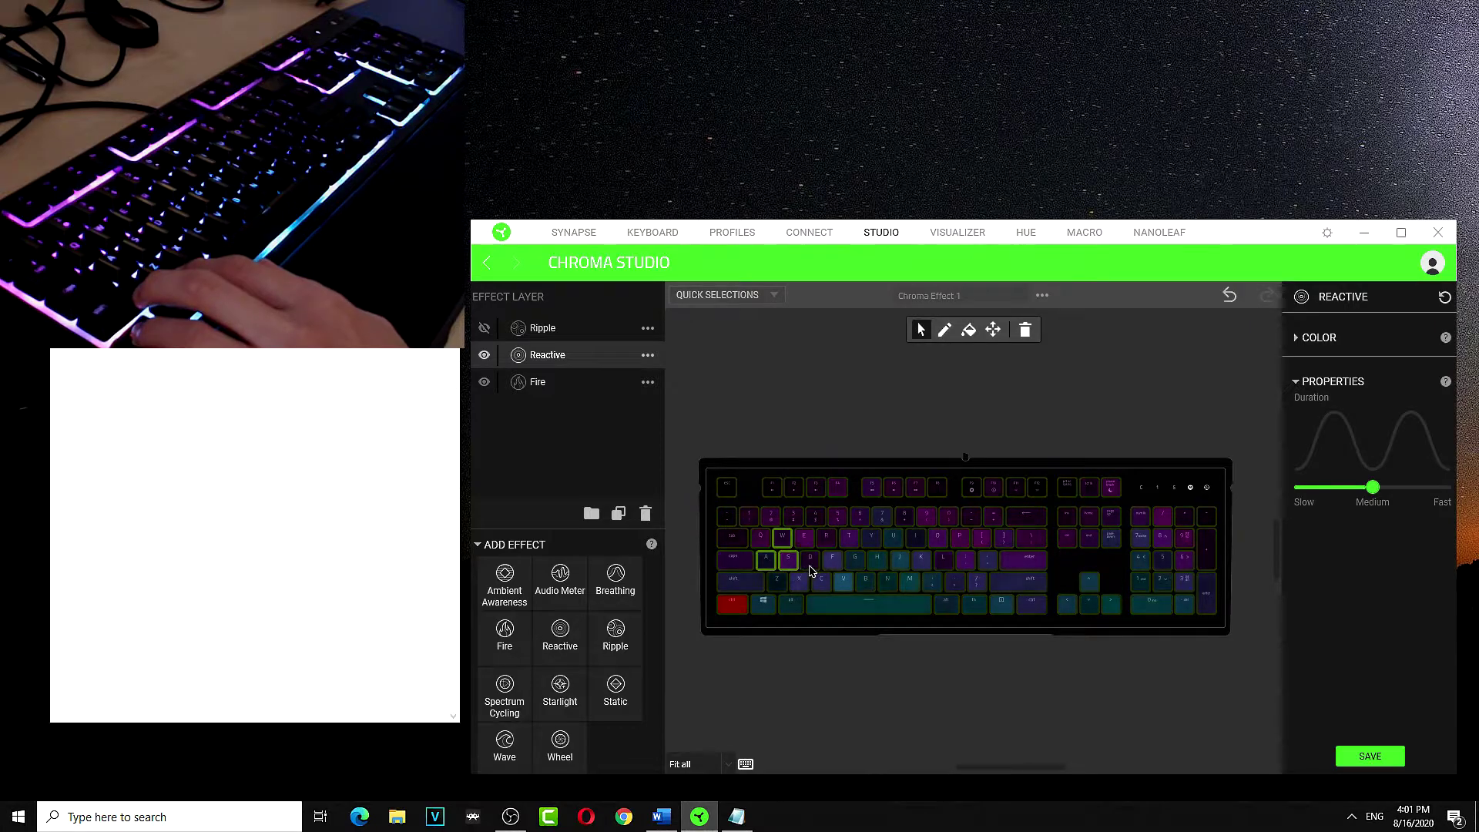
{"action": "left_click", "coordinate": [810, 558], "text": "ctrl"}
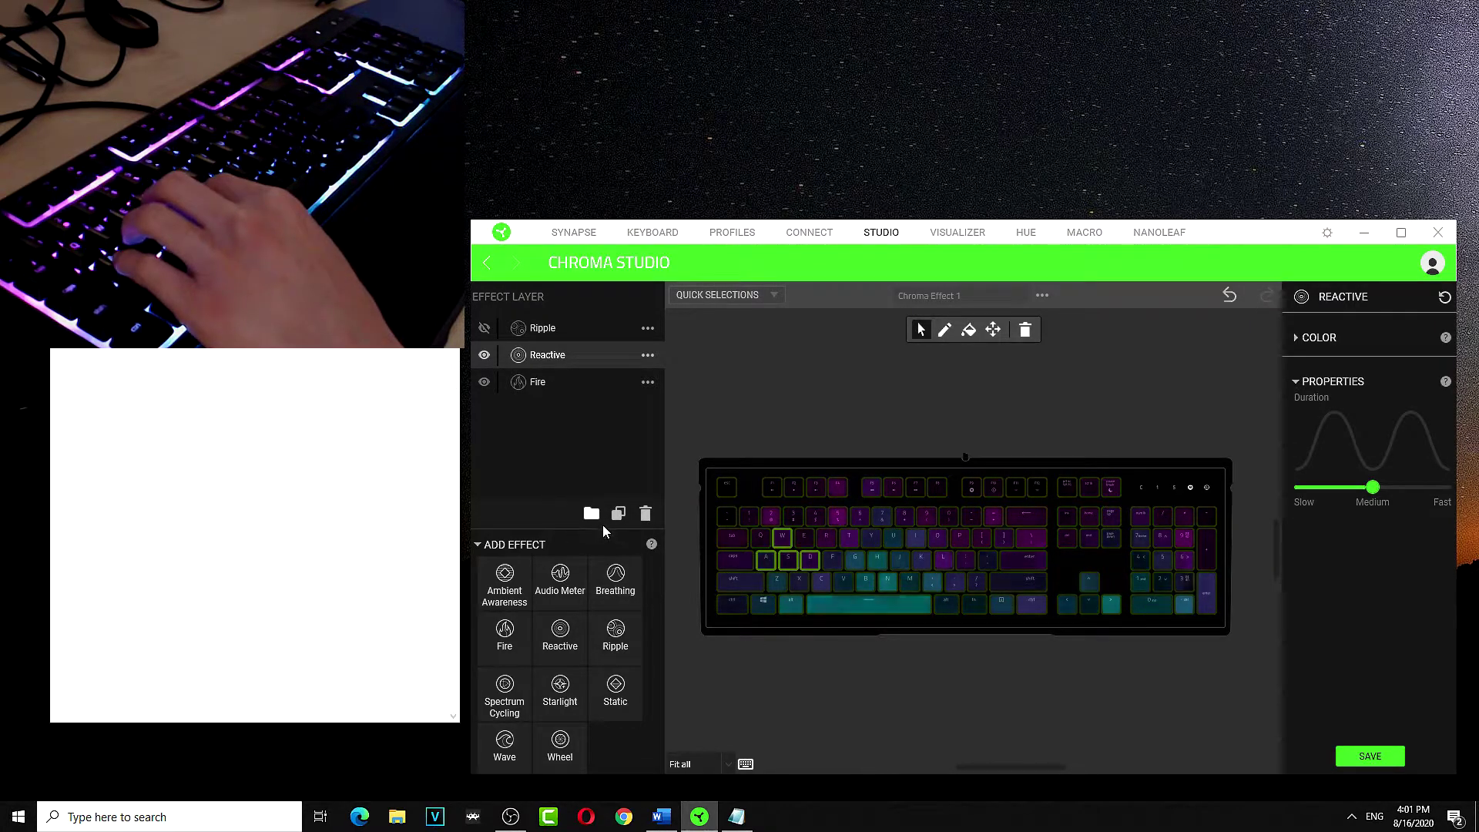
{"action": "left_click", "coordinate": [630, 697]}
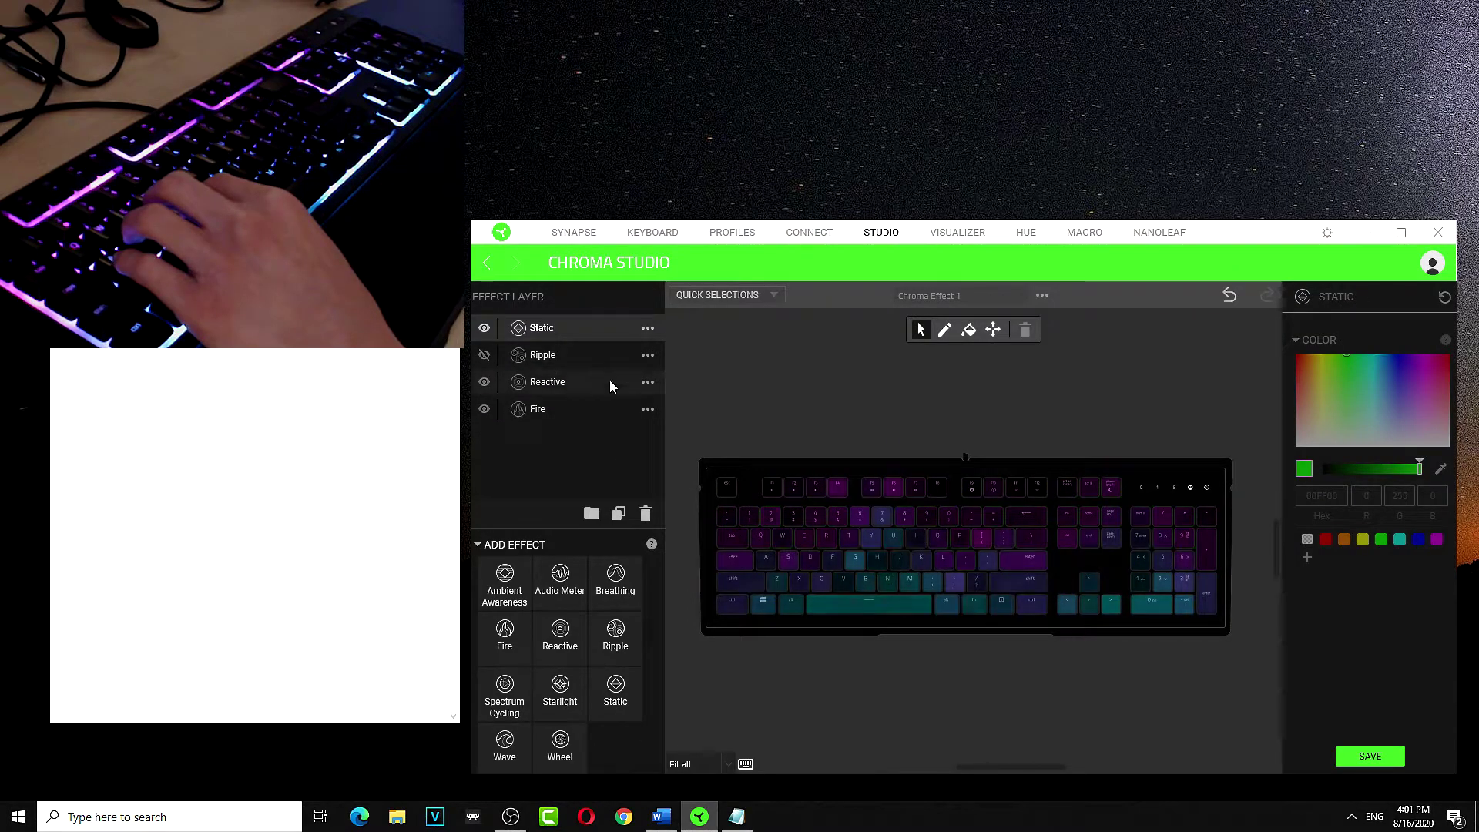
Color the W, A, S and D keys red (FF0000) on the Static layer, and save the effect for testing in the Notepad window
{"action": "left_click", "coordinate": [782, 537]}
{"action": "left_click", "coordinate": [772, 562]}
{"action": "left_click", "coordinate": [787, 560]}
{"action": "left_click", "coordinate": [809, 560]}
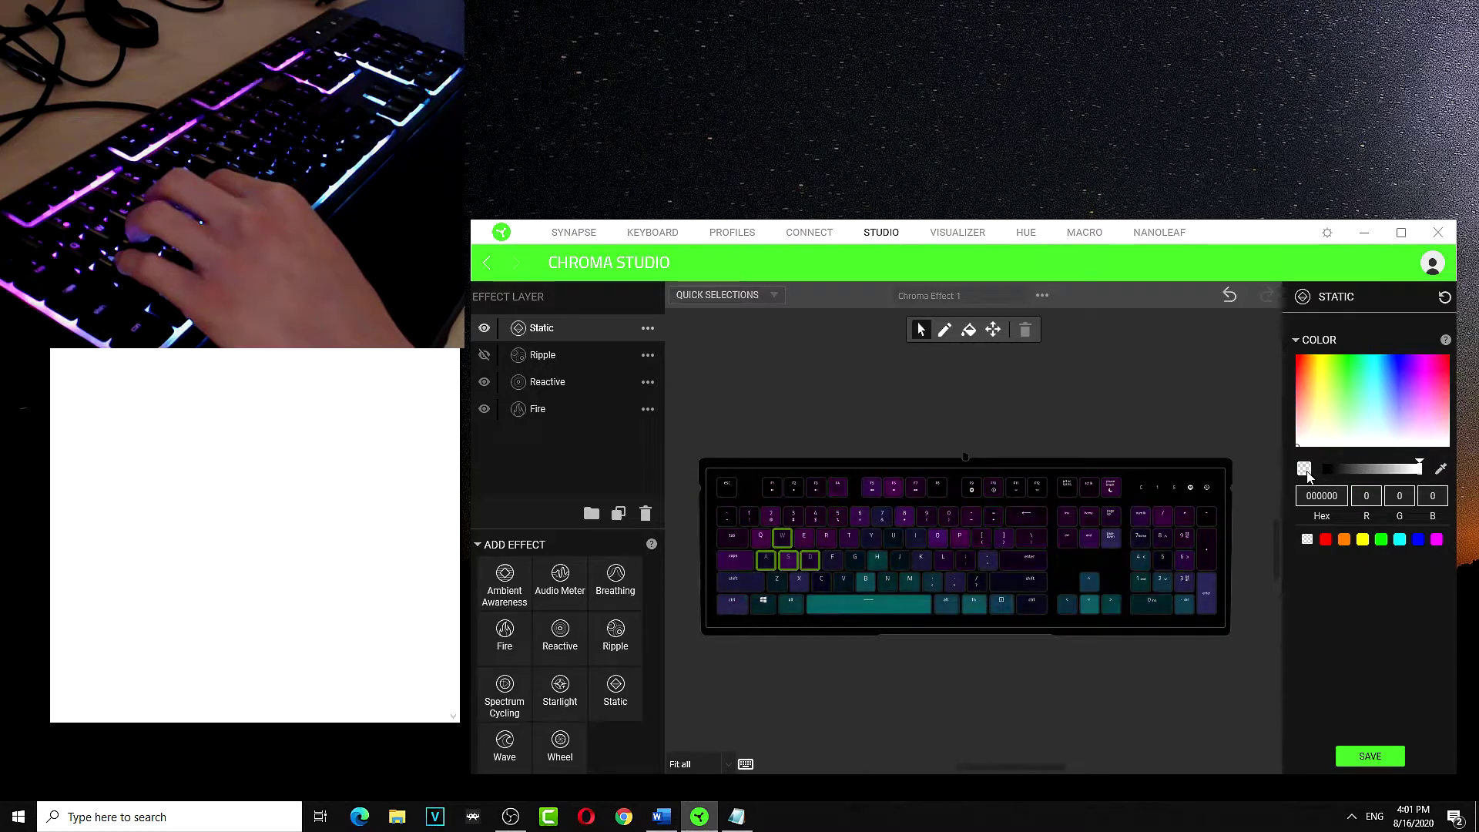
{"action": "left_click", "coordinate": [1325, 540]}
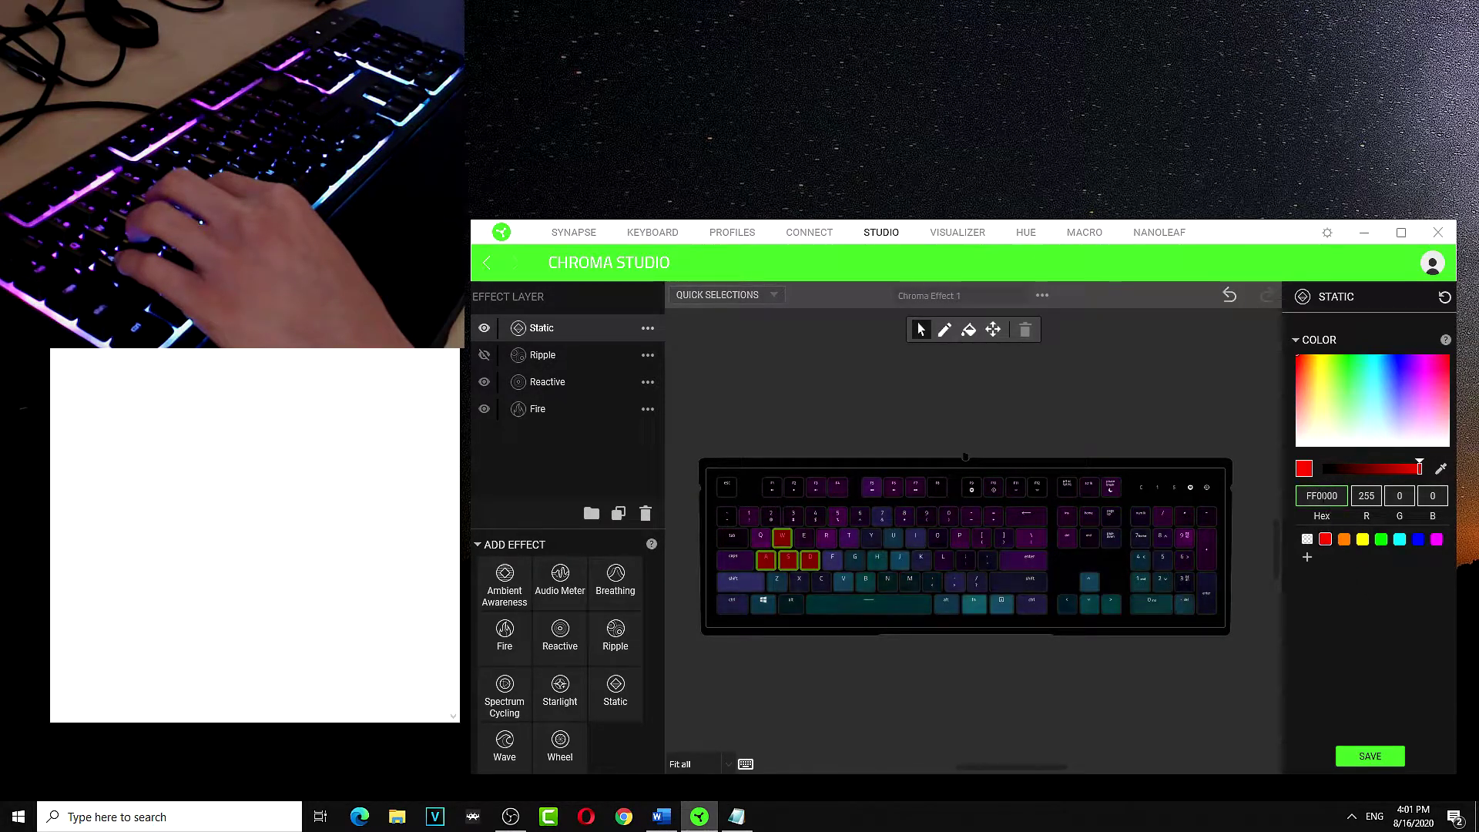
{"action": "left_click", "coordinate": [1379, 756]}
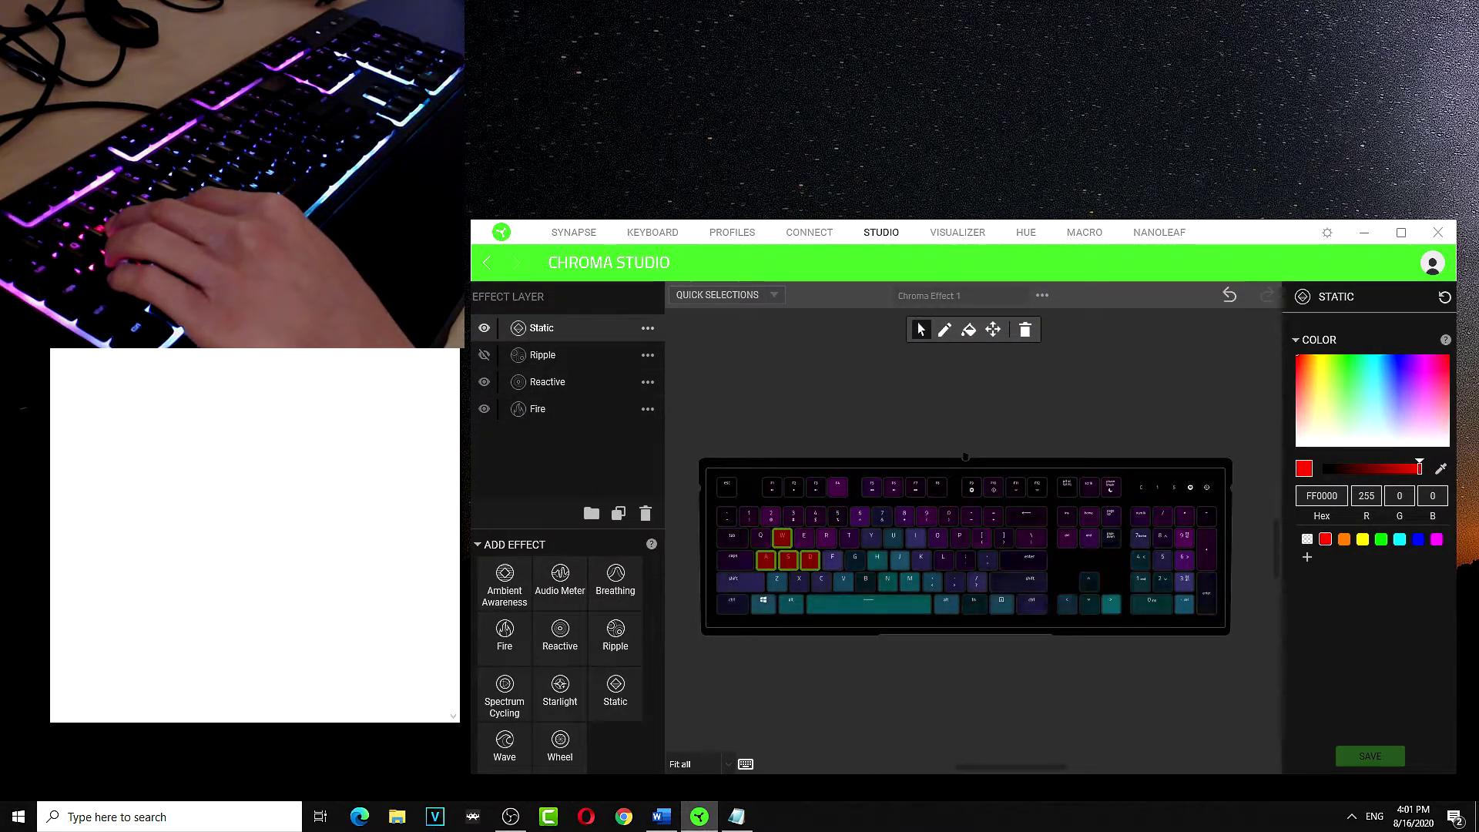
{"action": "left_click", "coordinate": [415, 462]}
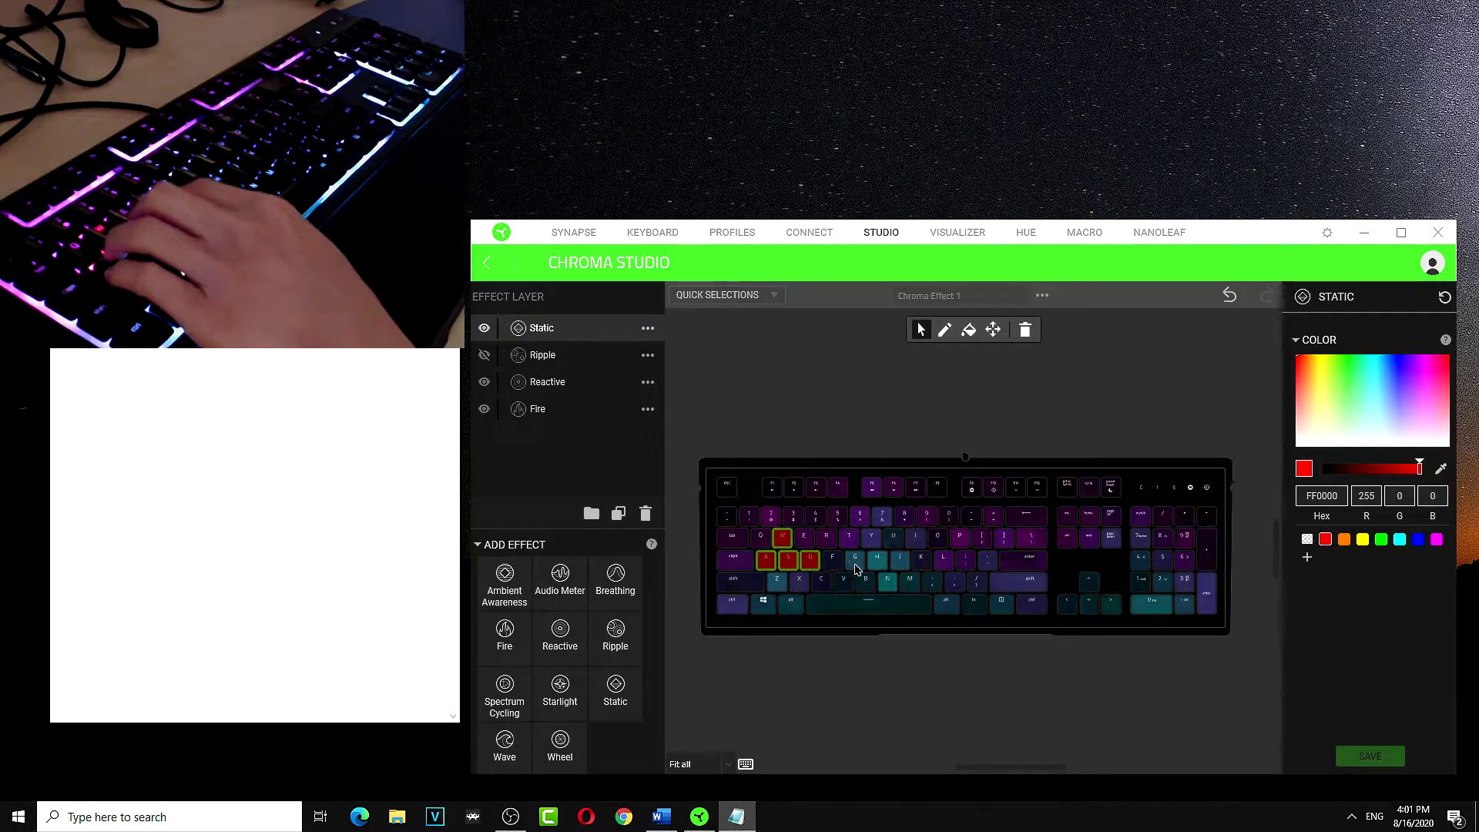
Set the selected Static keys to the transparent color swatch (000000), and save the effect for testing in the Notepad window
{"action": "left_click", "coordinate": [1307, 538]}
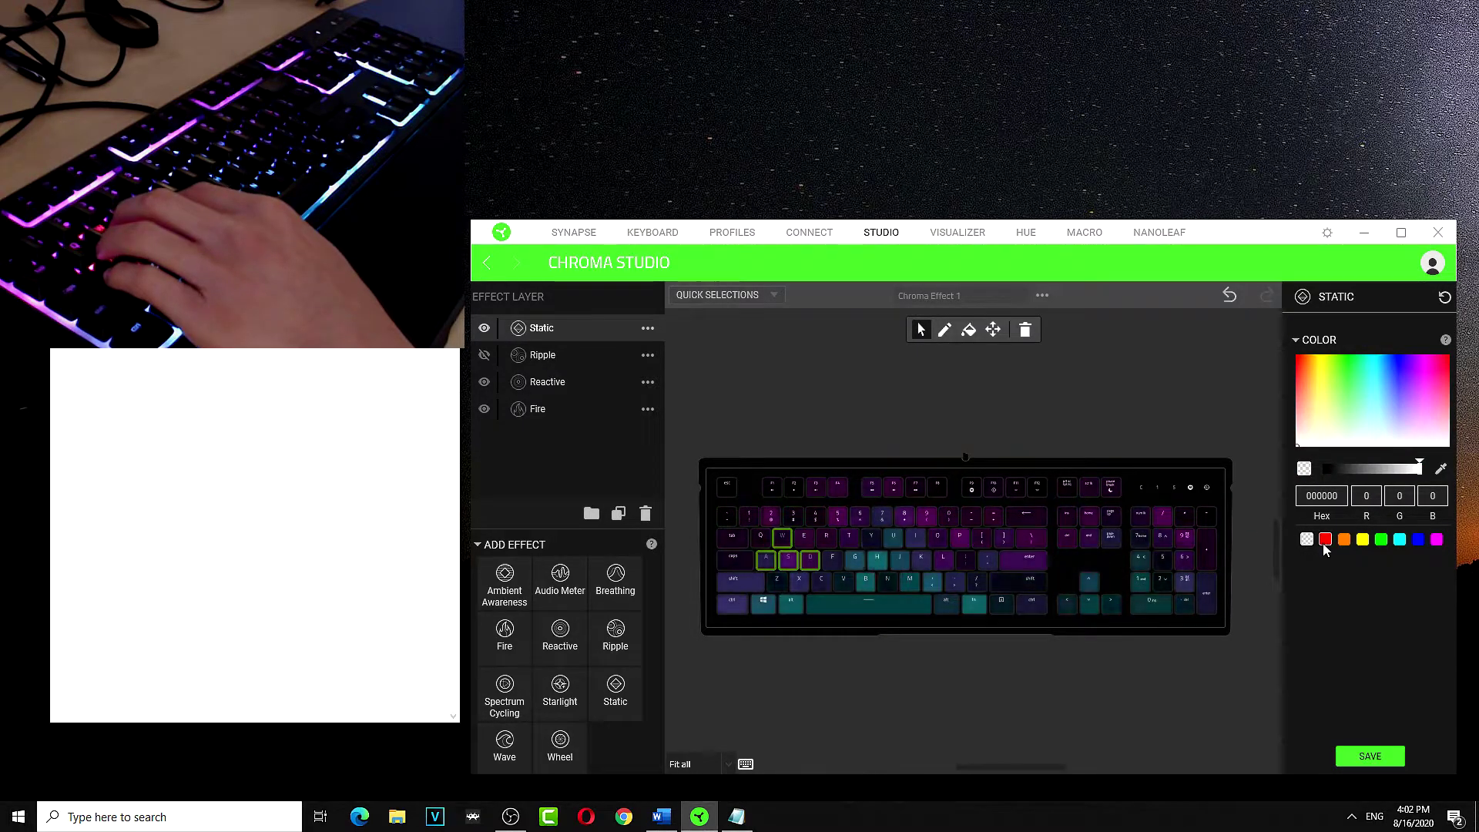
{"action": "left_click", "coordinate": [1370, 756]}
{"action": "left_click", "coordinate": [389, 431]}
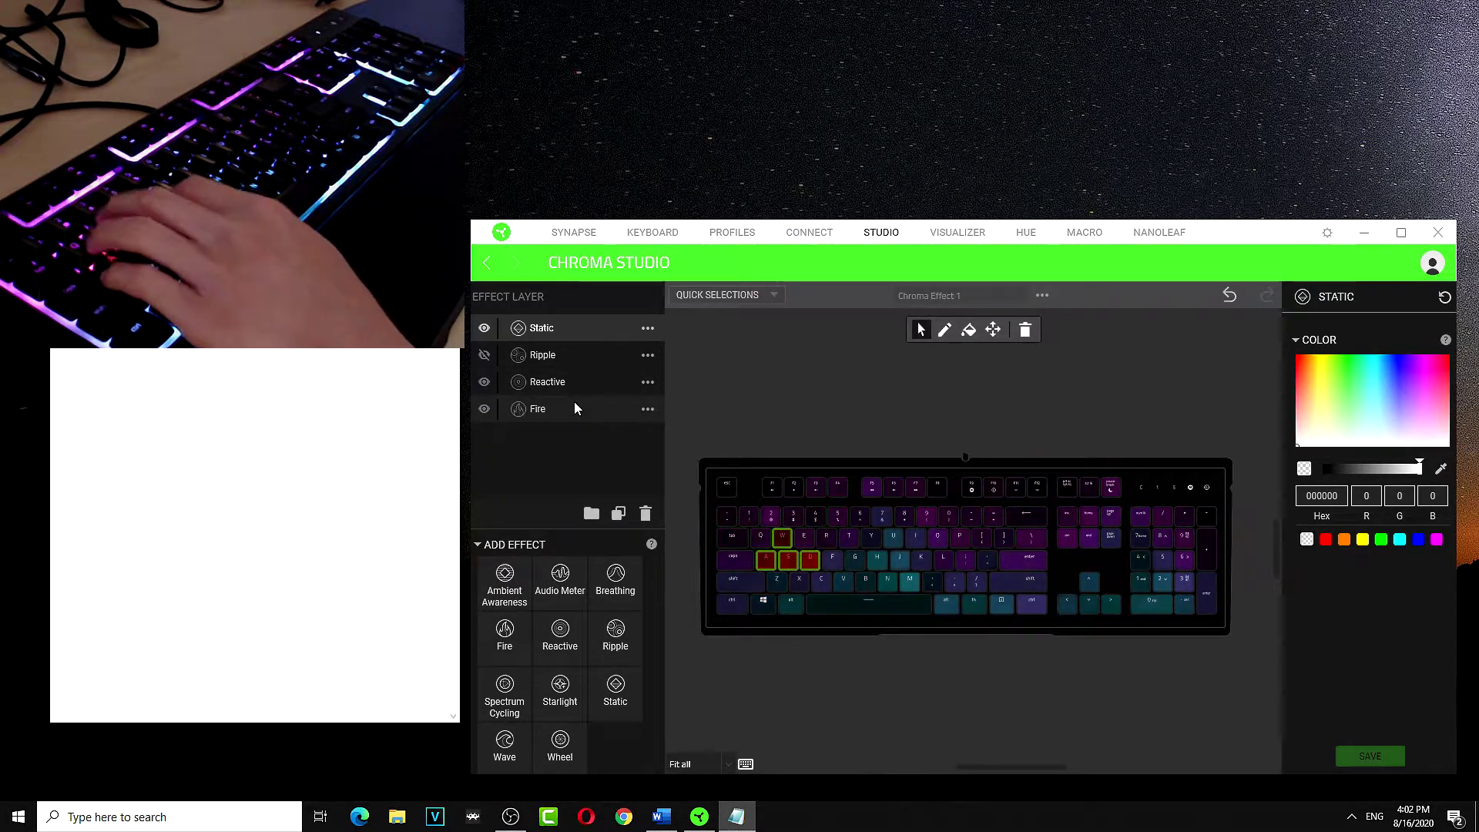
Hide the Reactive and Fire layers, and save the Chroma effect
{"action": "left_click", "coordinate": [547, 389]}
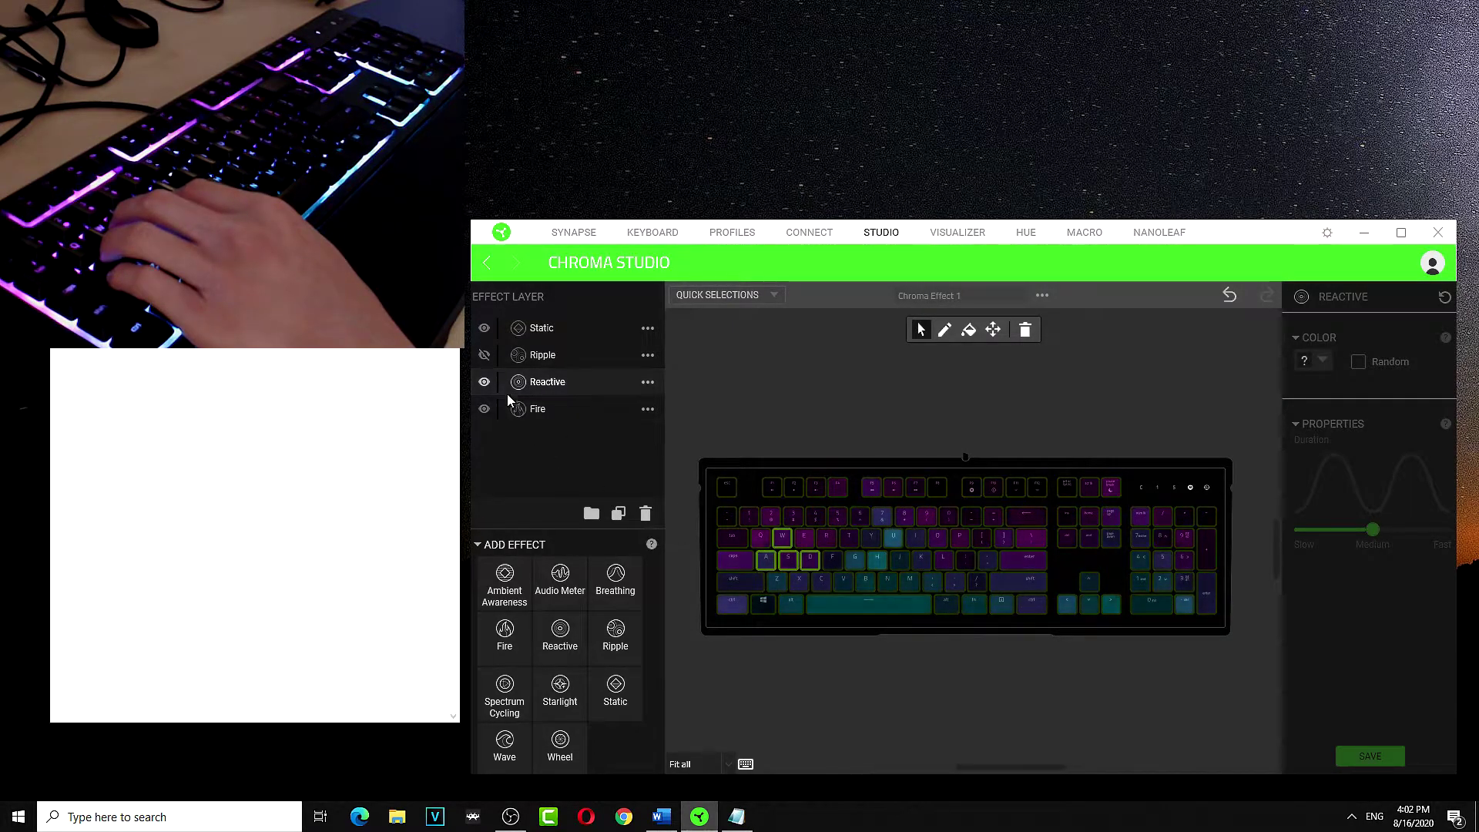
{"action": "left_click", "coordinate": [486, 383]}
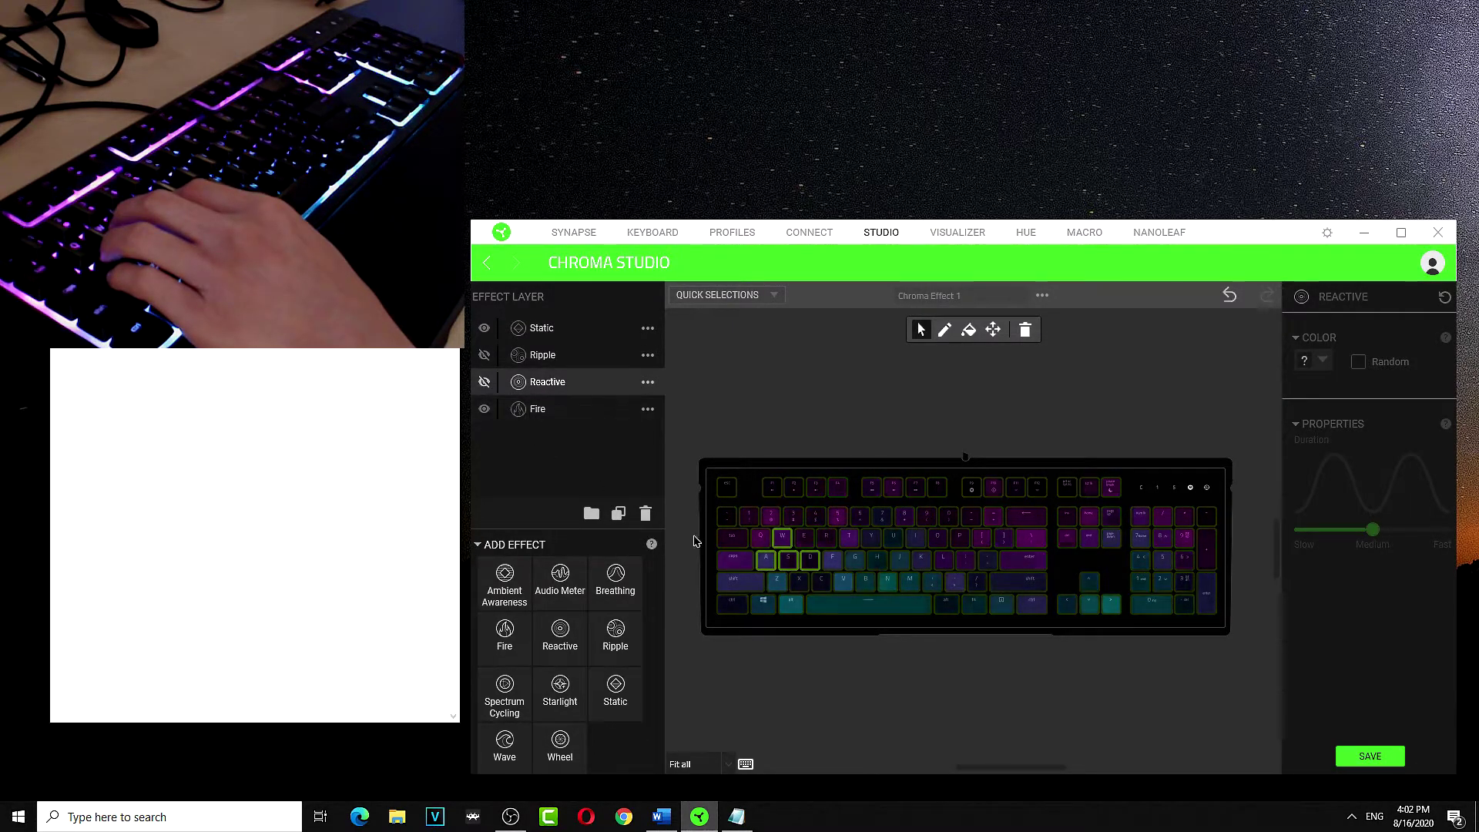
{"action": "left_click", "coordinate": [486, 409]}
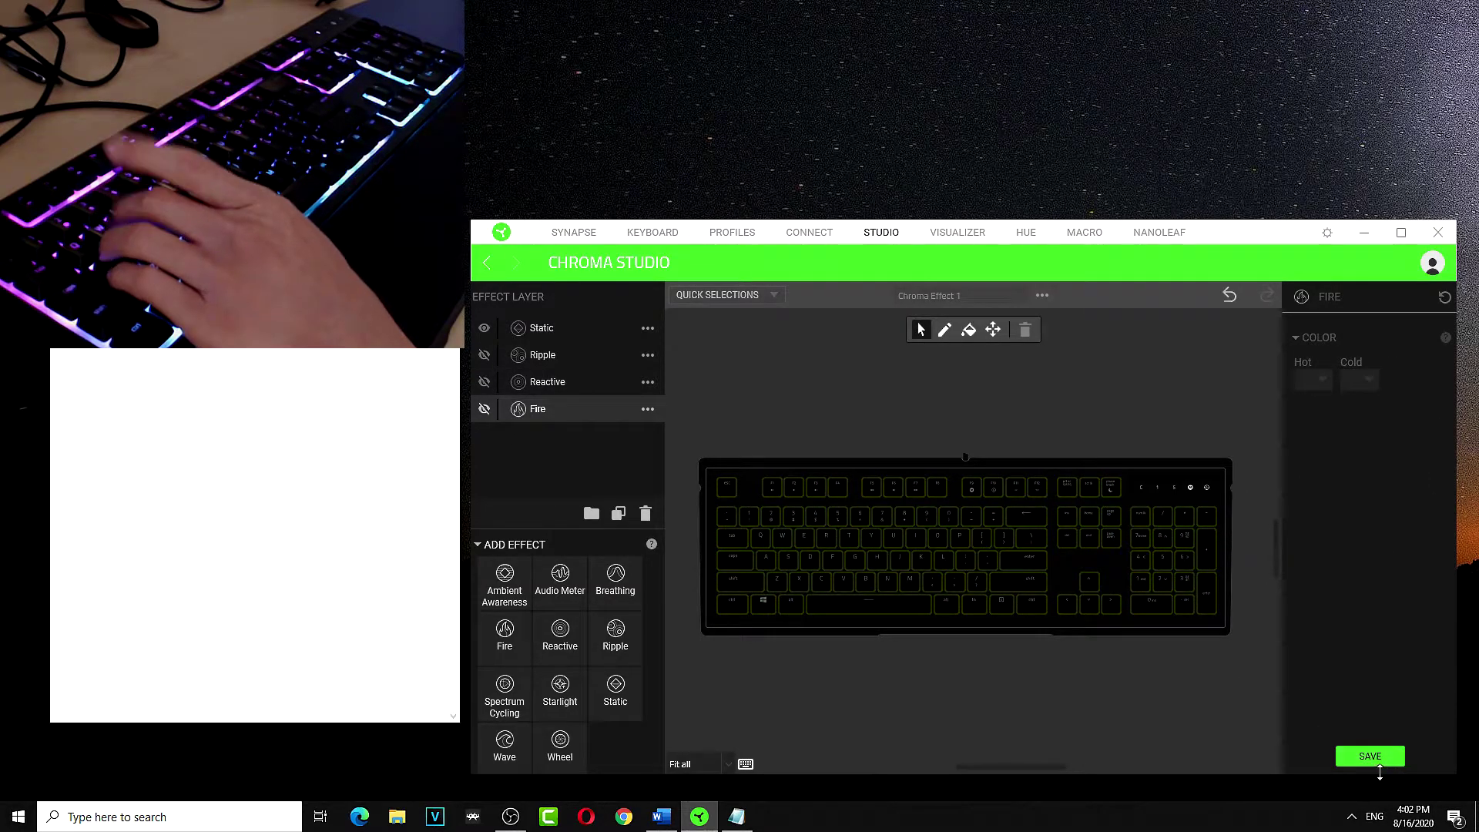
{"action": "left_click", "coordinate": [1376, 758]}
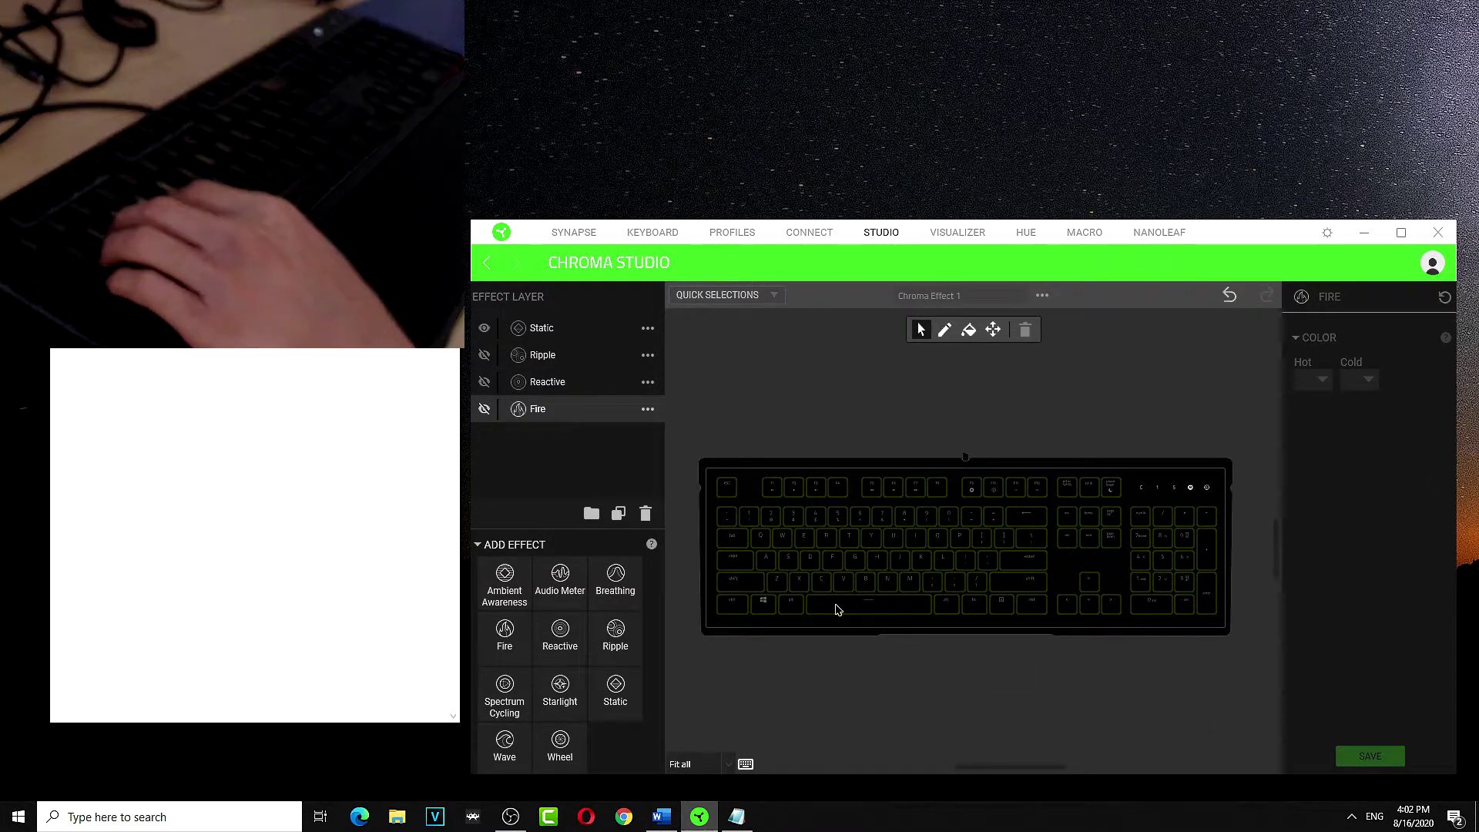
Select the W, A, S and D keys on the visible Static layer, color them yellow (FFFF00), and save the effect
{"action": "left_click", "coordinate": [541, 330]}
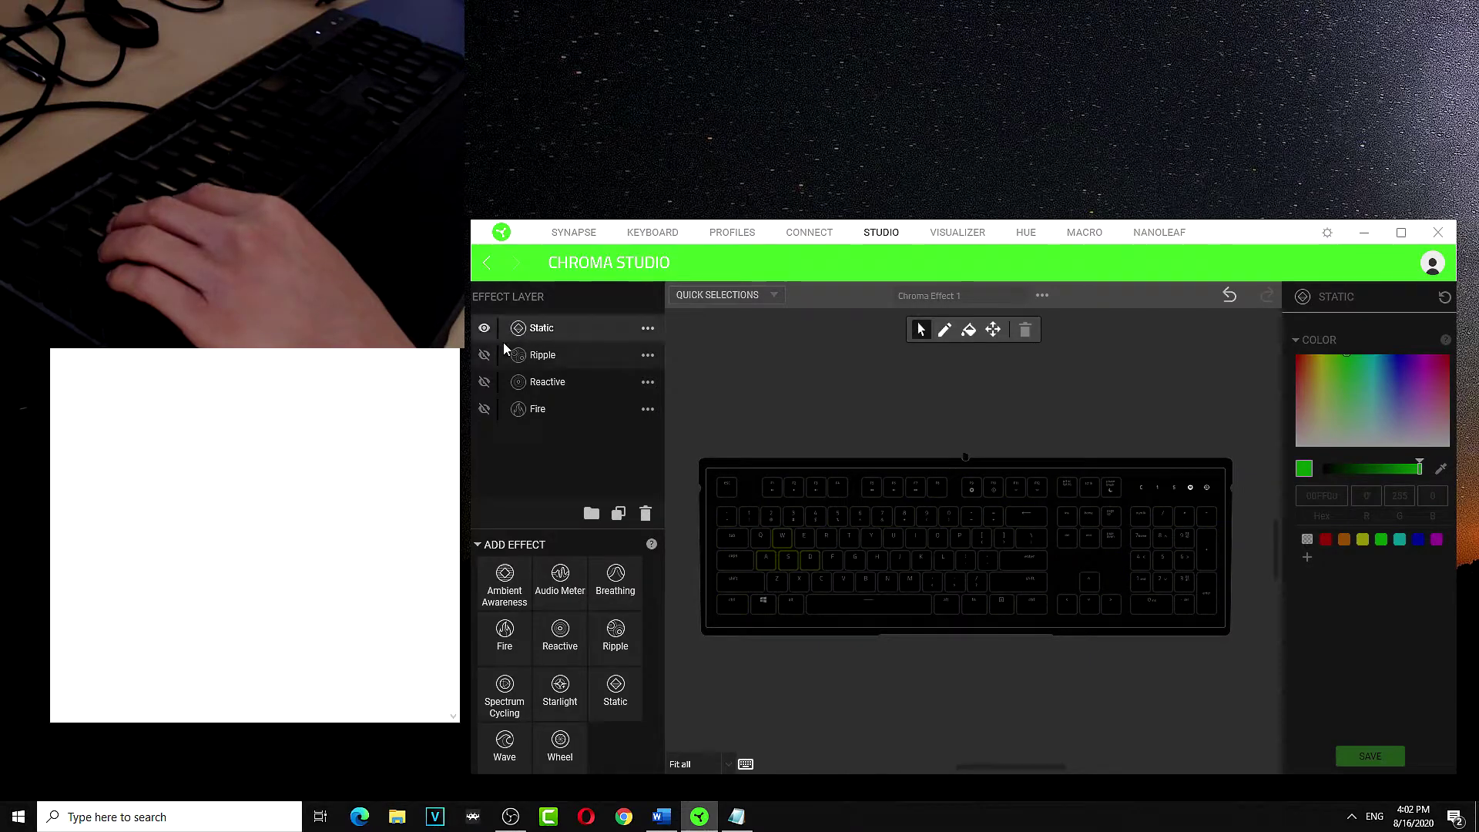
{"action": "left_click", "coordinate": [486, 328]}
{"action": "left_click", "coordinate": [486, 327]}
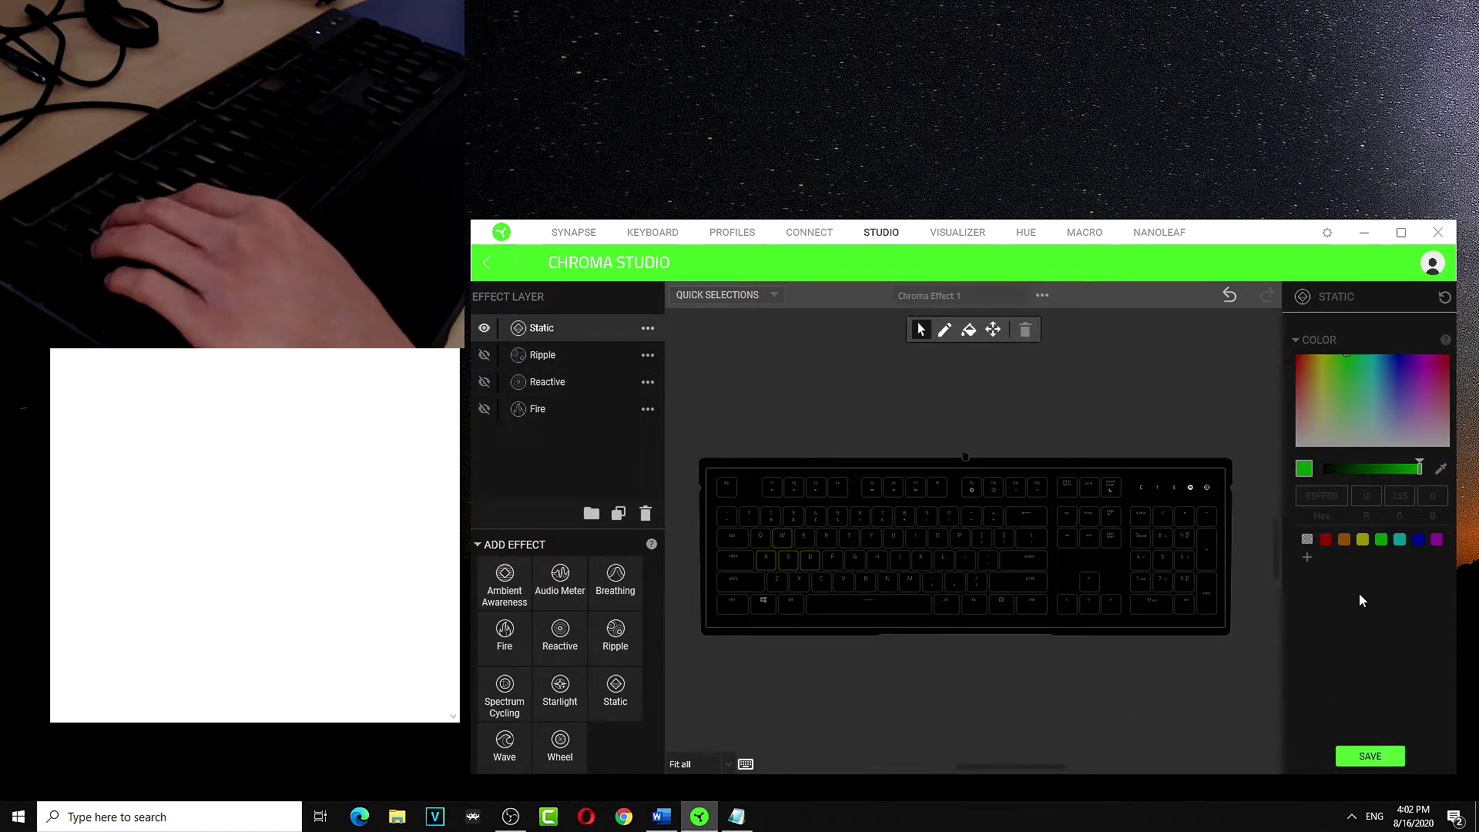
{"action": "left_click", "coordinate": [485, 327]}
{"action": "left_click", "coordinate": [787, 562]}
{"action": "left_click", "coordinate": [765, 560]}
{"action": "left_click", "coordinate": [811, 562]}
{"action": "left_click", "coordinate": [1362, 539]}
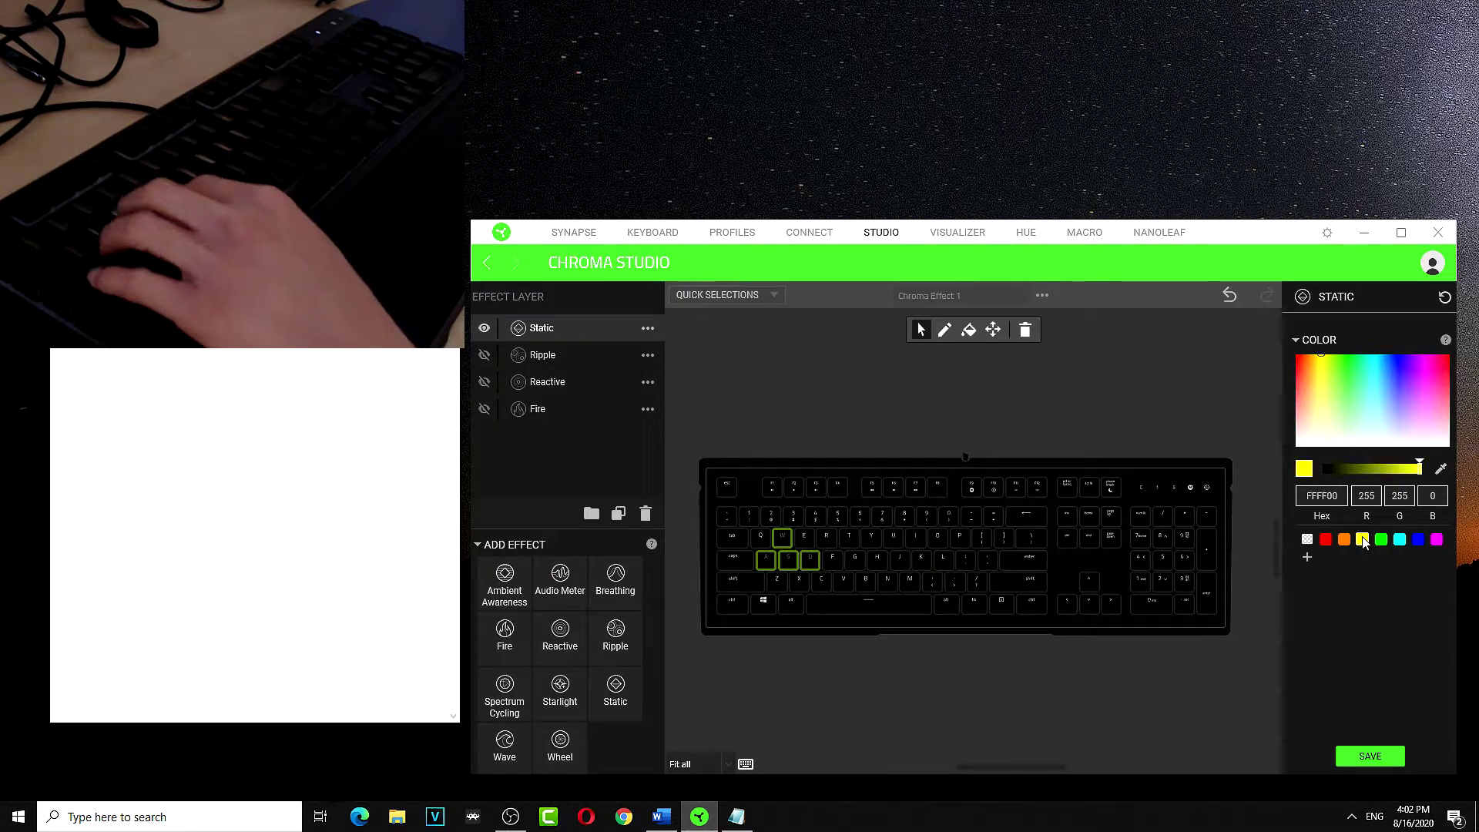
{"action": "left_click", "coordinate": [1397, 756]}
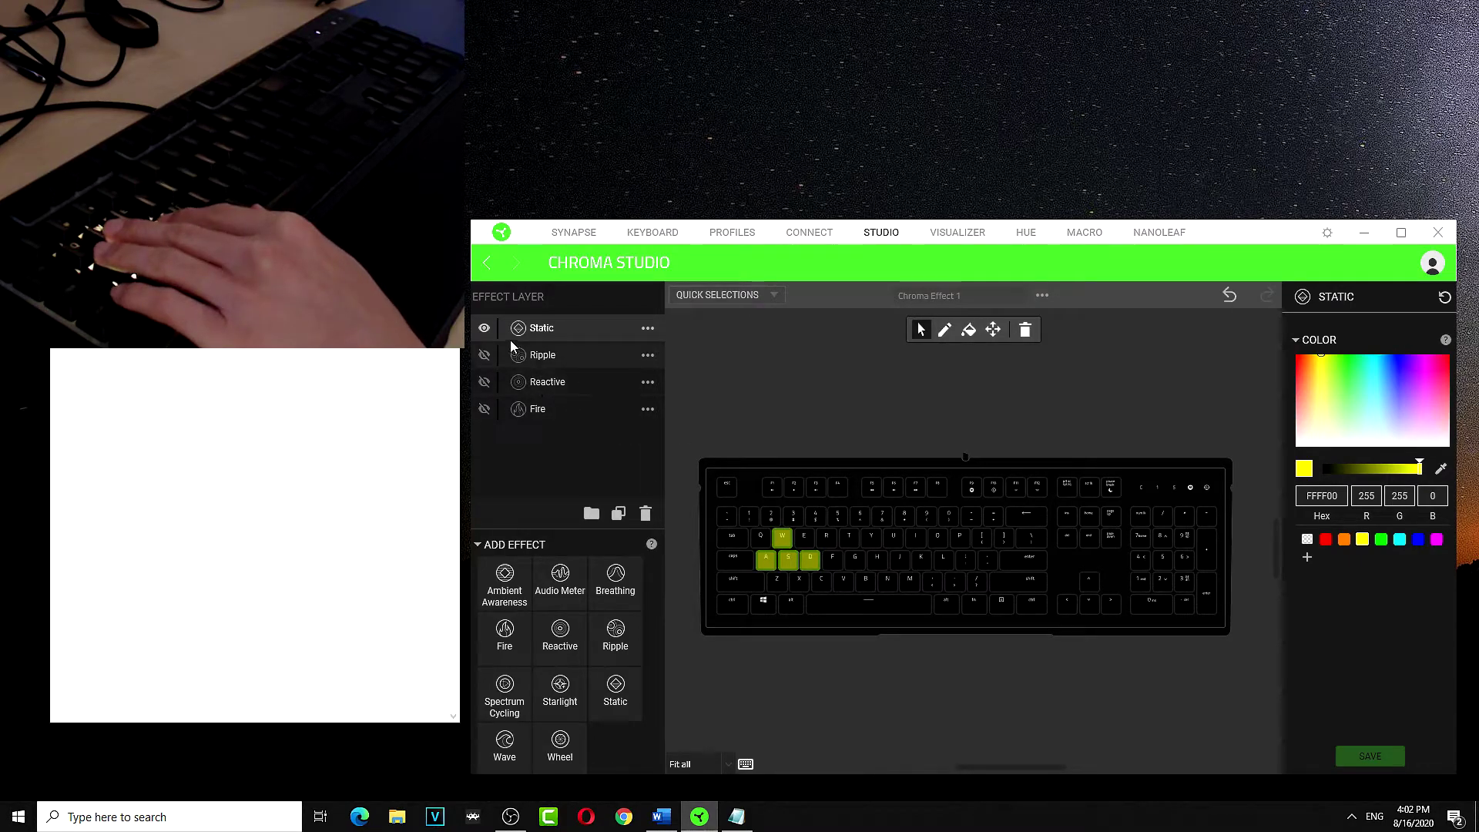
Hide the Static layer and delete it from the effect layers
{"action": "left_click", "coordinate": [484, 327]}
{"action": "left_click", "coordinate": [648, 328]}
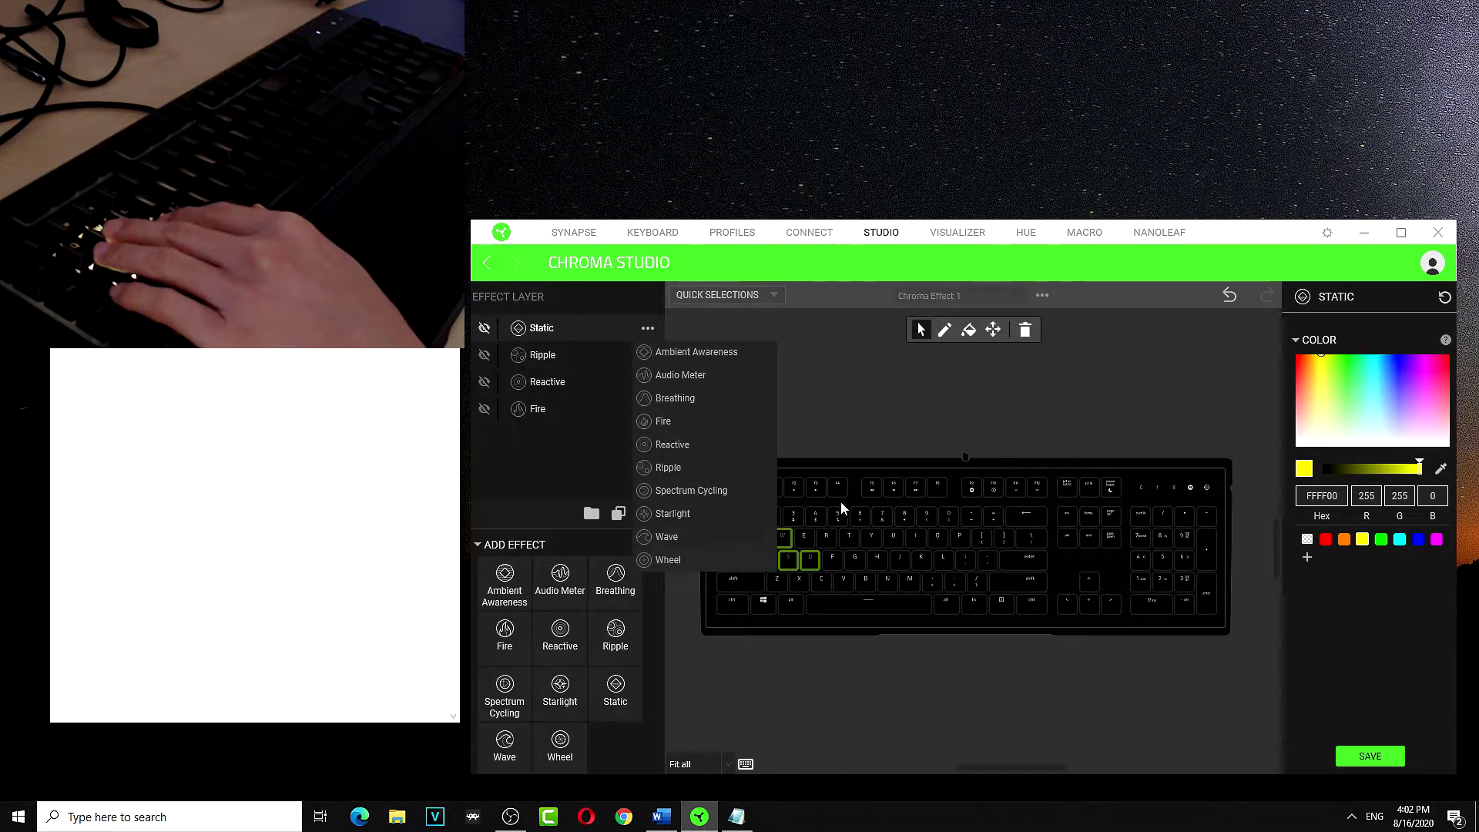
{"action": "left_click", "coordinate": [1040, 346]}
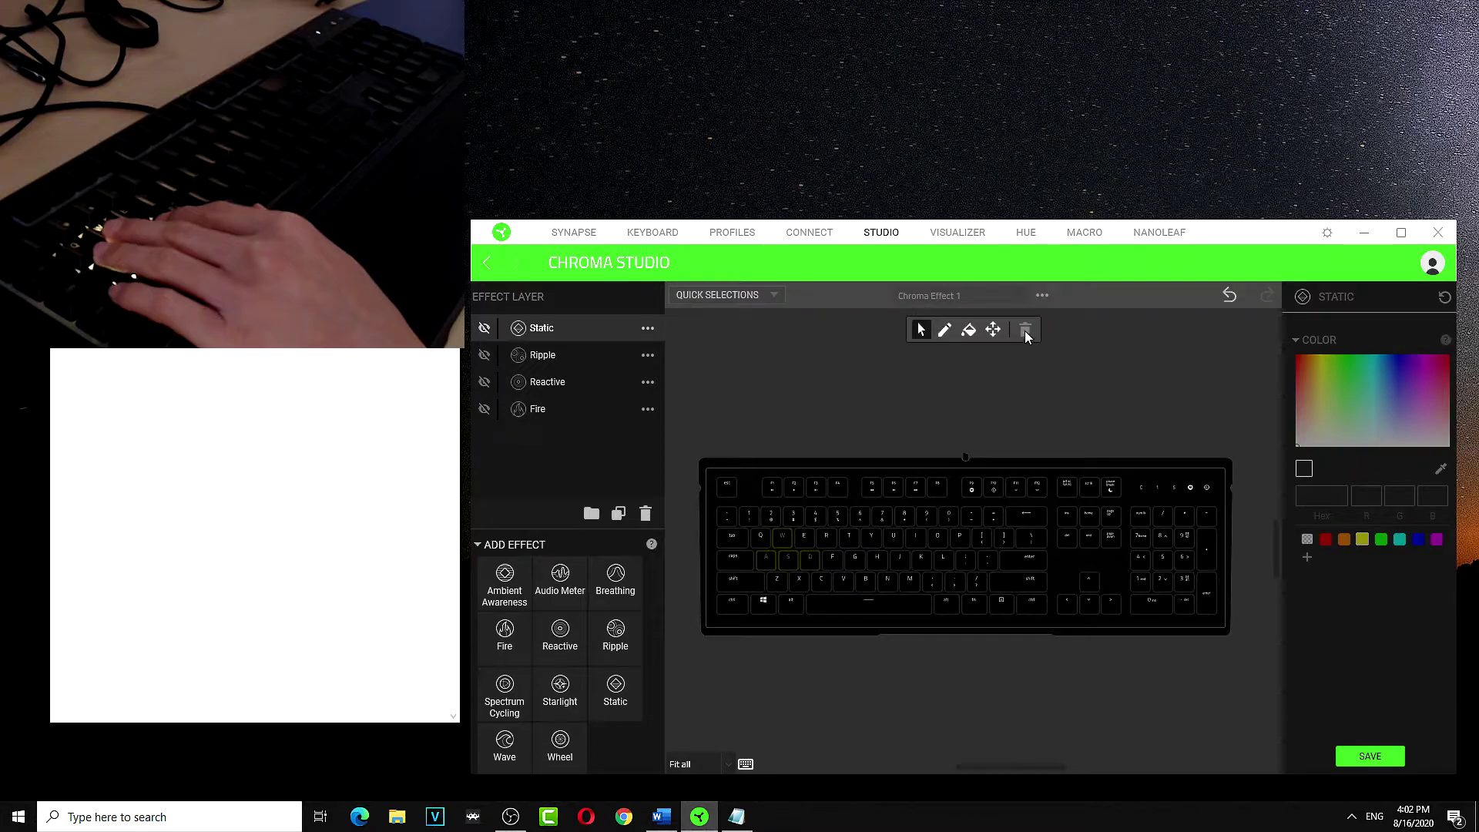
{"action": "left_click", "coordinate": [647, 327]}
{"action": "left_click", "coordinate": [868, 373]}
{"action": "left_click", "coordinate": [646, 515]}
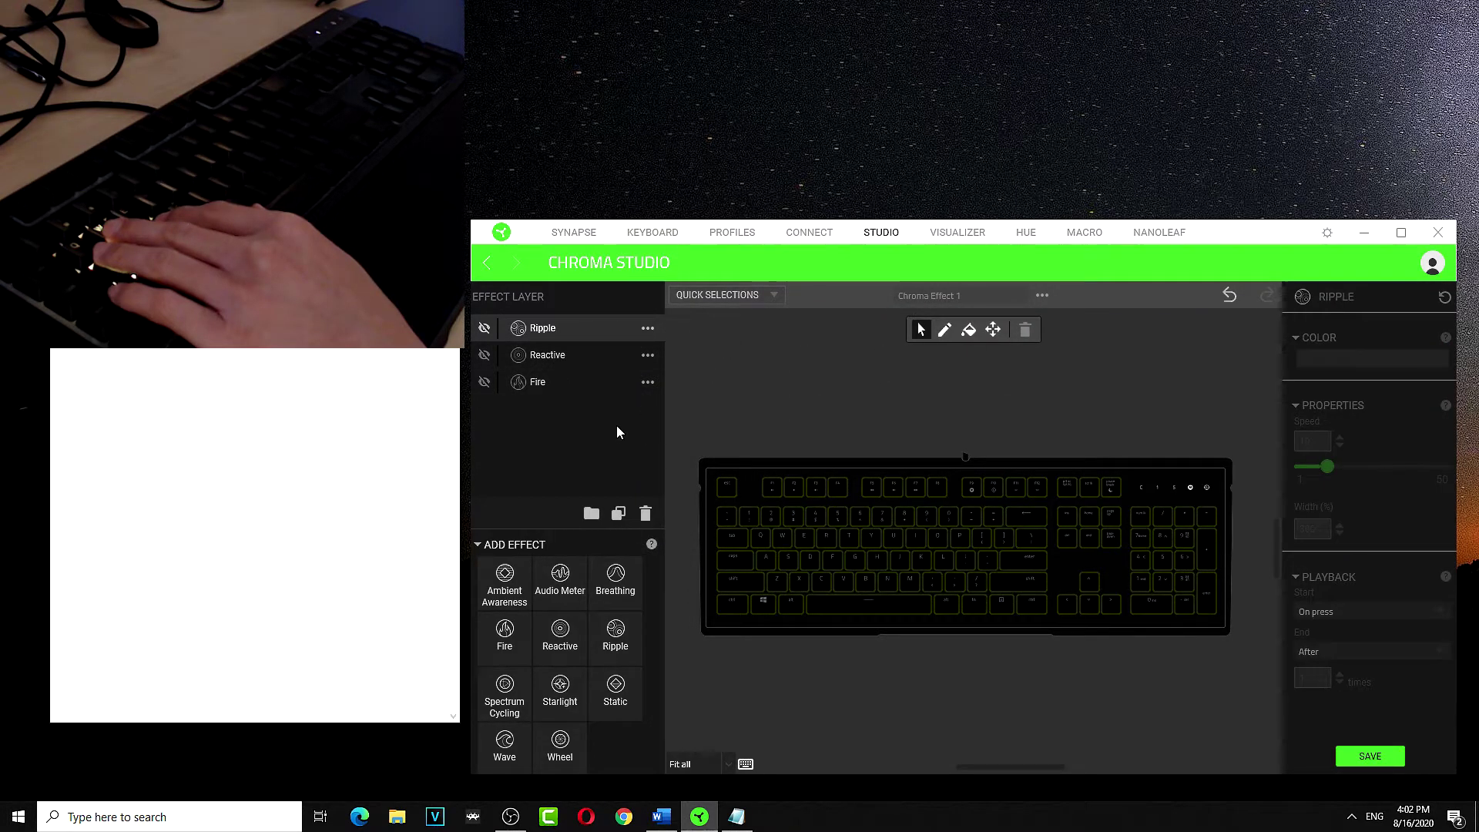
Show the Reactive and Fire layers, save the Chroma effect, and test it with a few keystrokes in Notepad
{"action": "left_click", "coordinate": [483, 355]}
{"action": "left_click", "coordinate": [484, 381]}
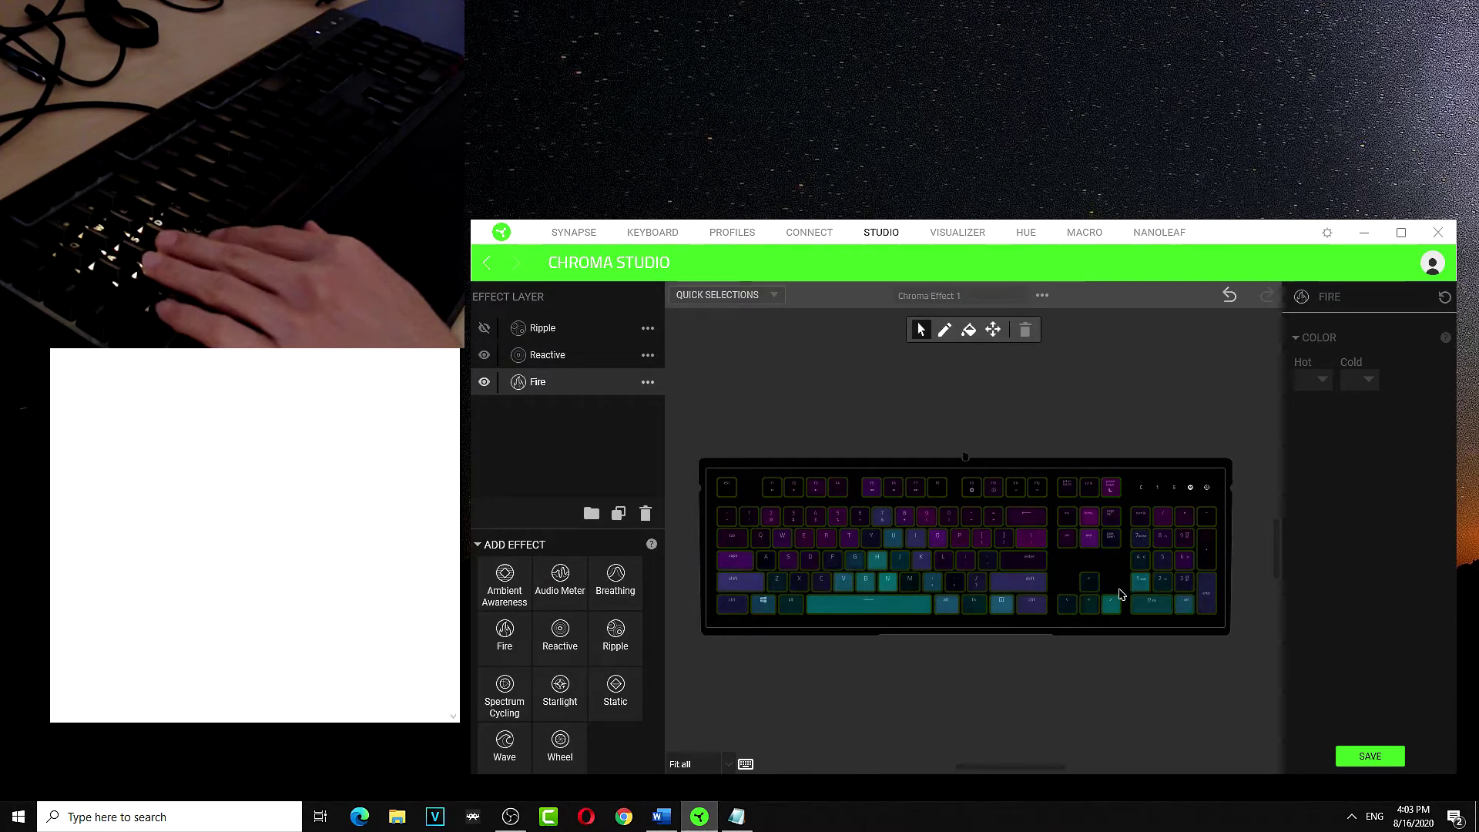
{"action": "left_click", "coordinate": [1363, 759]}
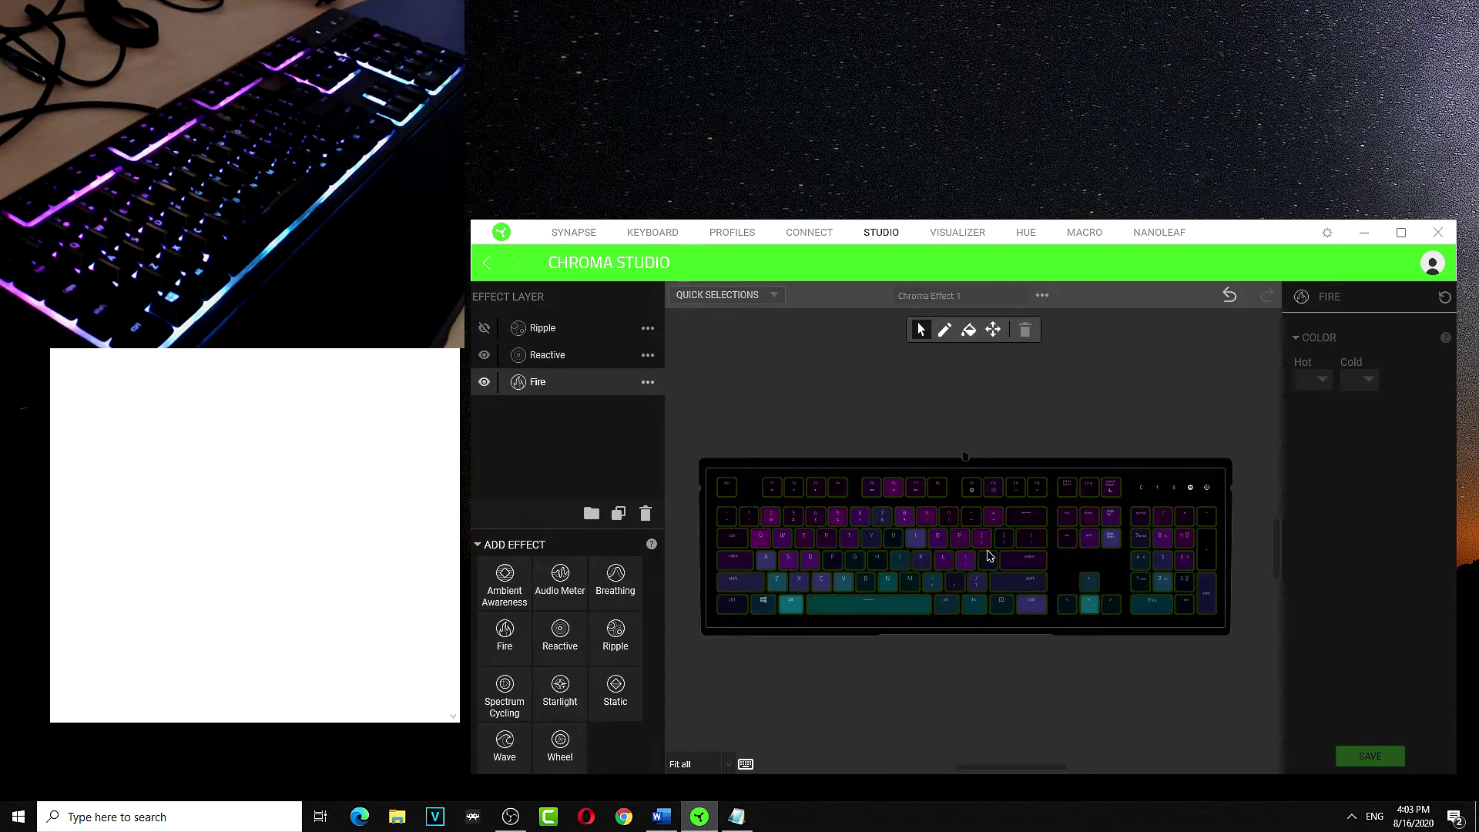
{"action": "left_click", "coordinate": [347, 500]}
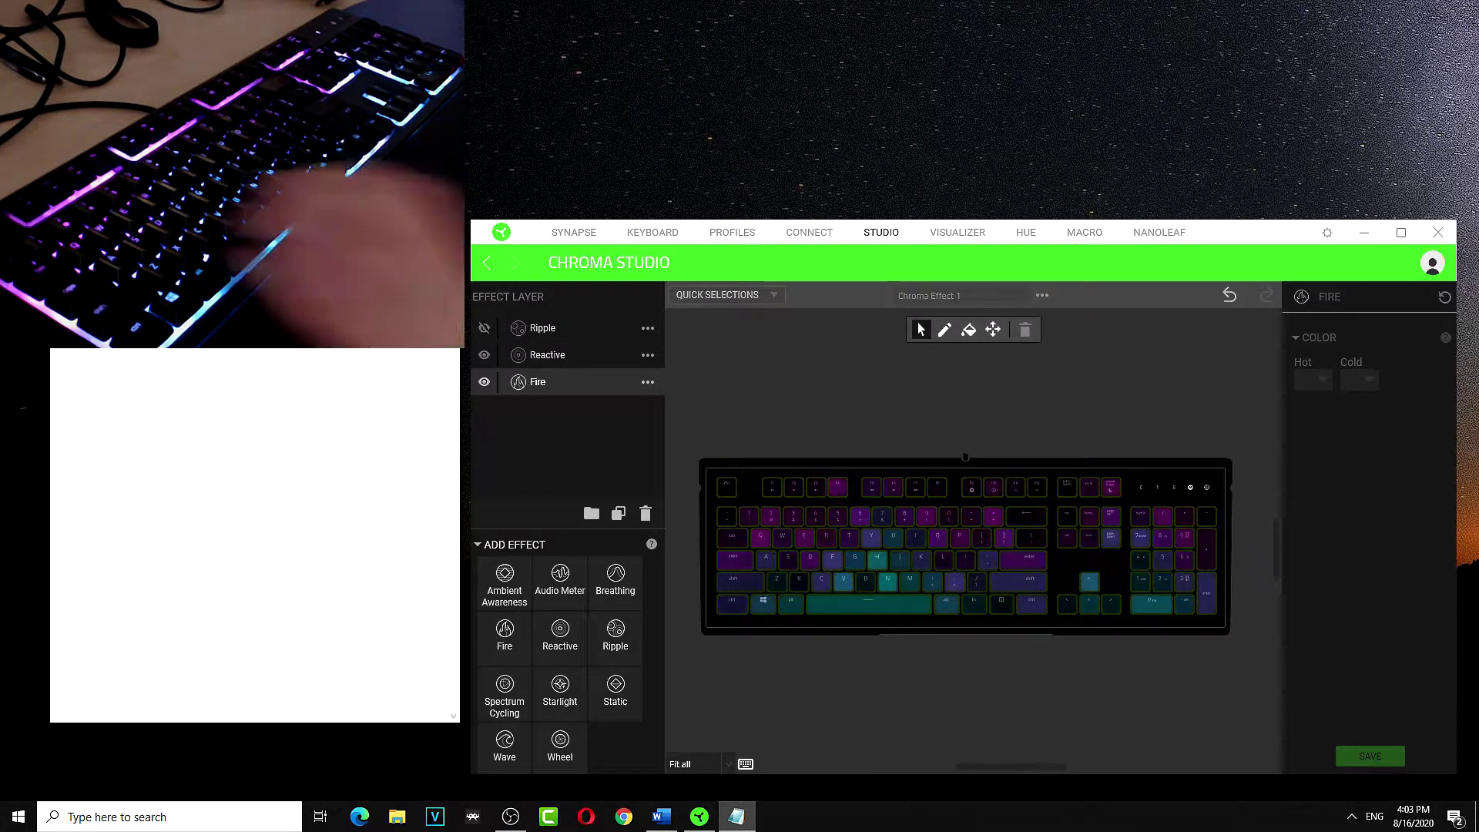
{"action": "type", "text": "swe3"}
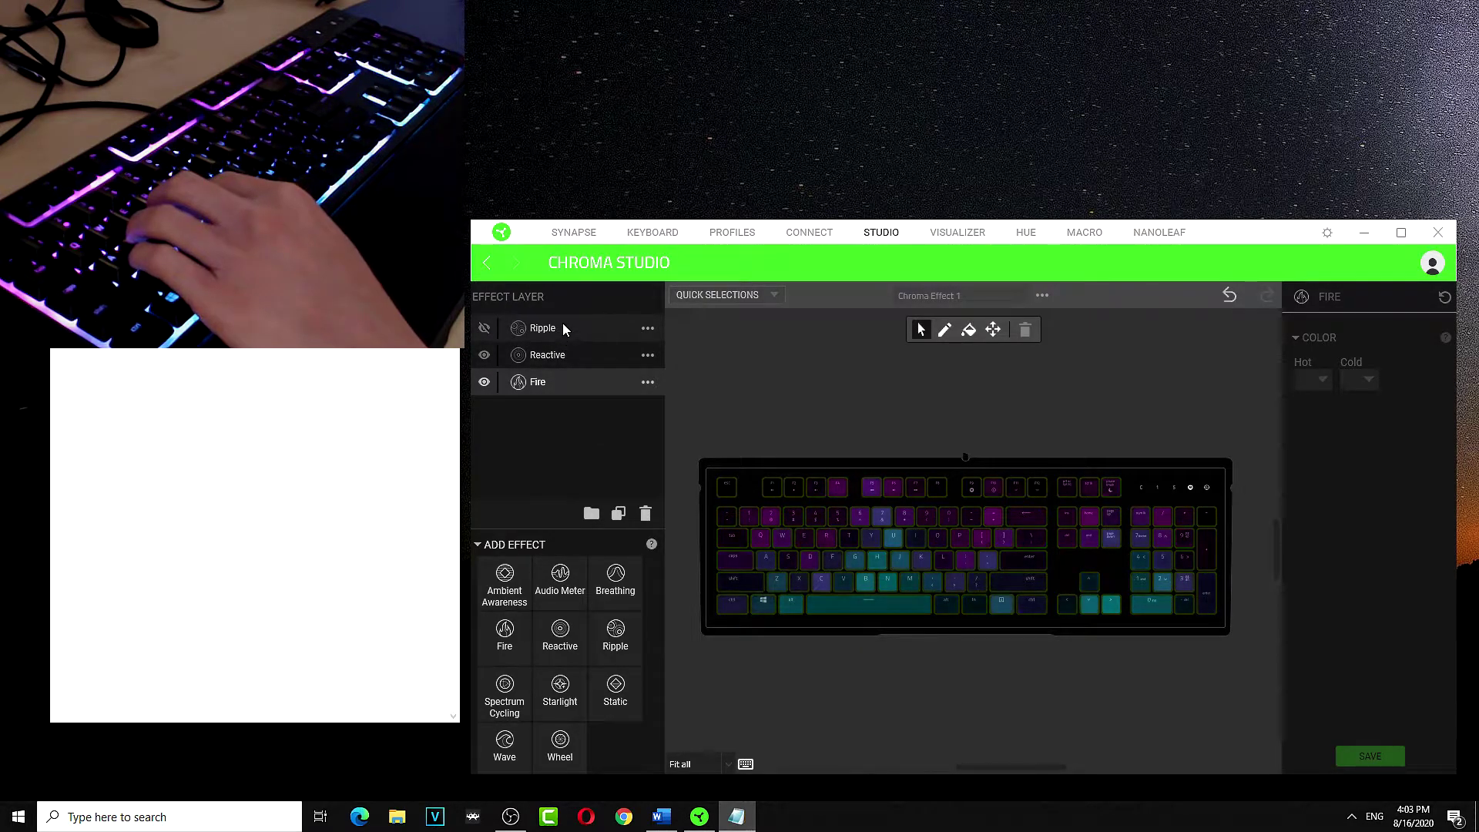
Select the Ripple layer and then the Fire layer to view its settings, and examine the Fire effect's Hot color
{"action": "left_click", "coordinate": [522, 325]}
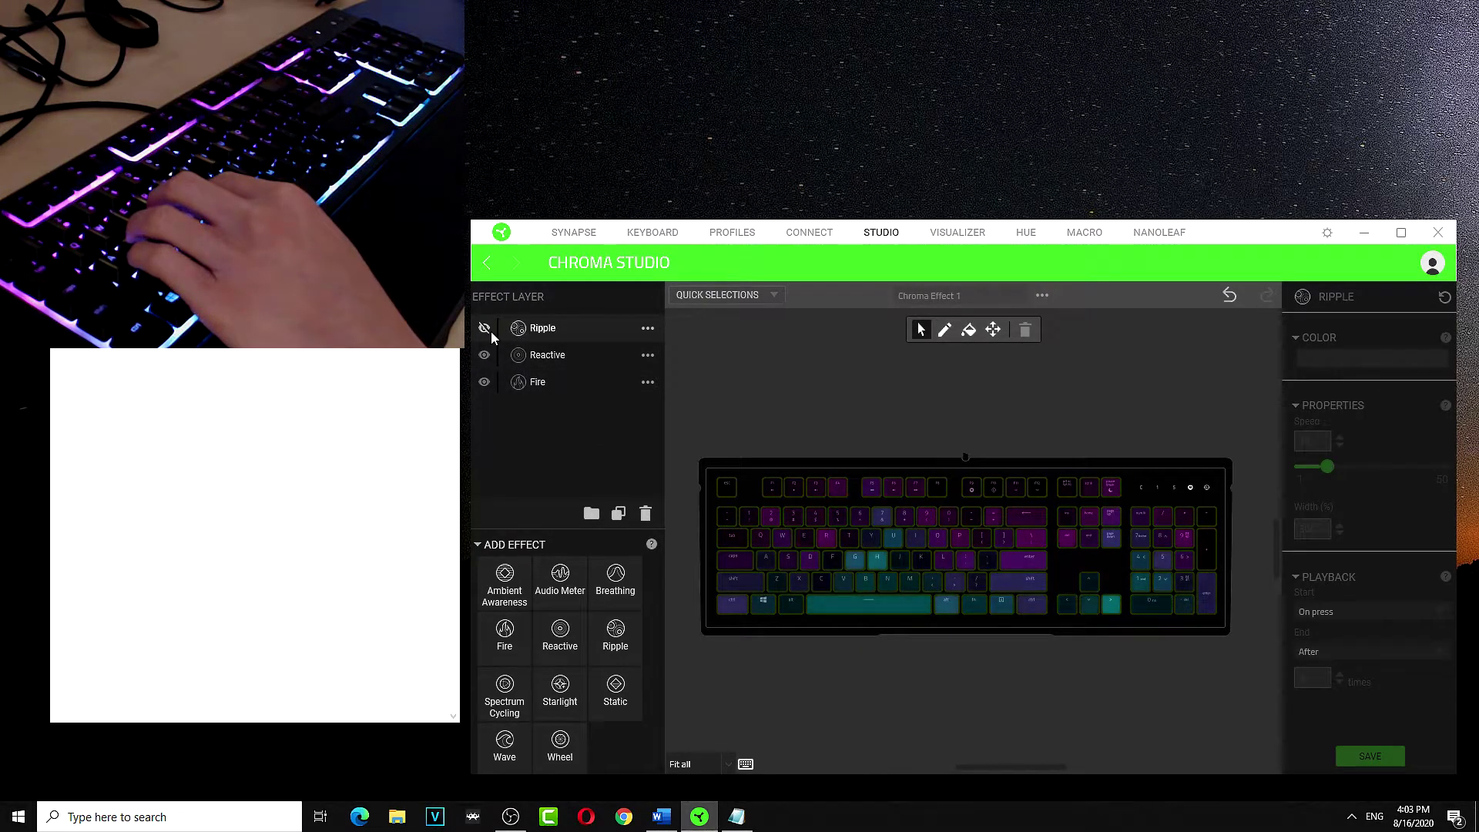
{"action": "left_click", "coordinate": [539, 381]}
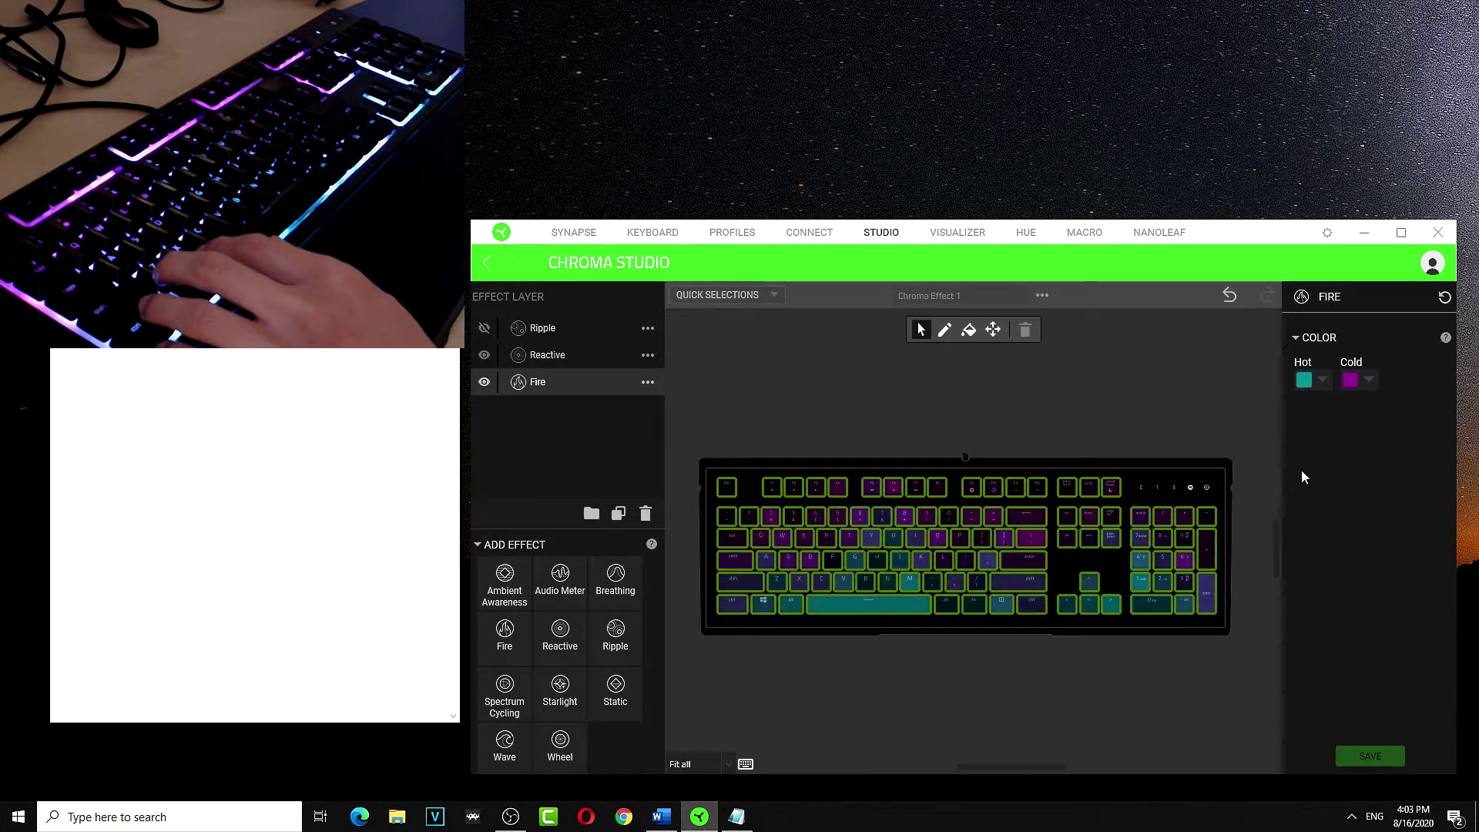
{"action": "left_click", "coordinate": [1322, 383]}
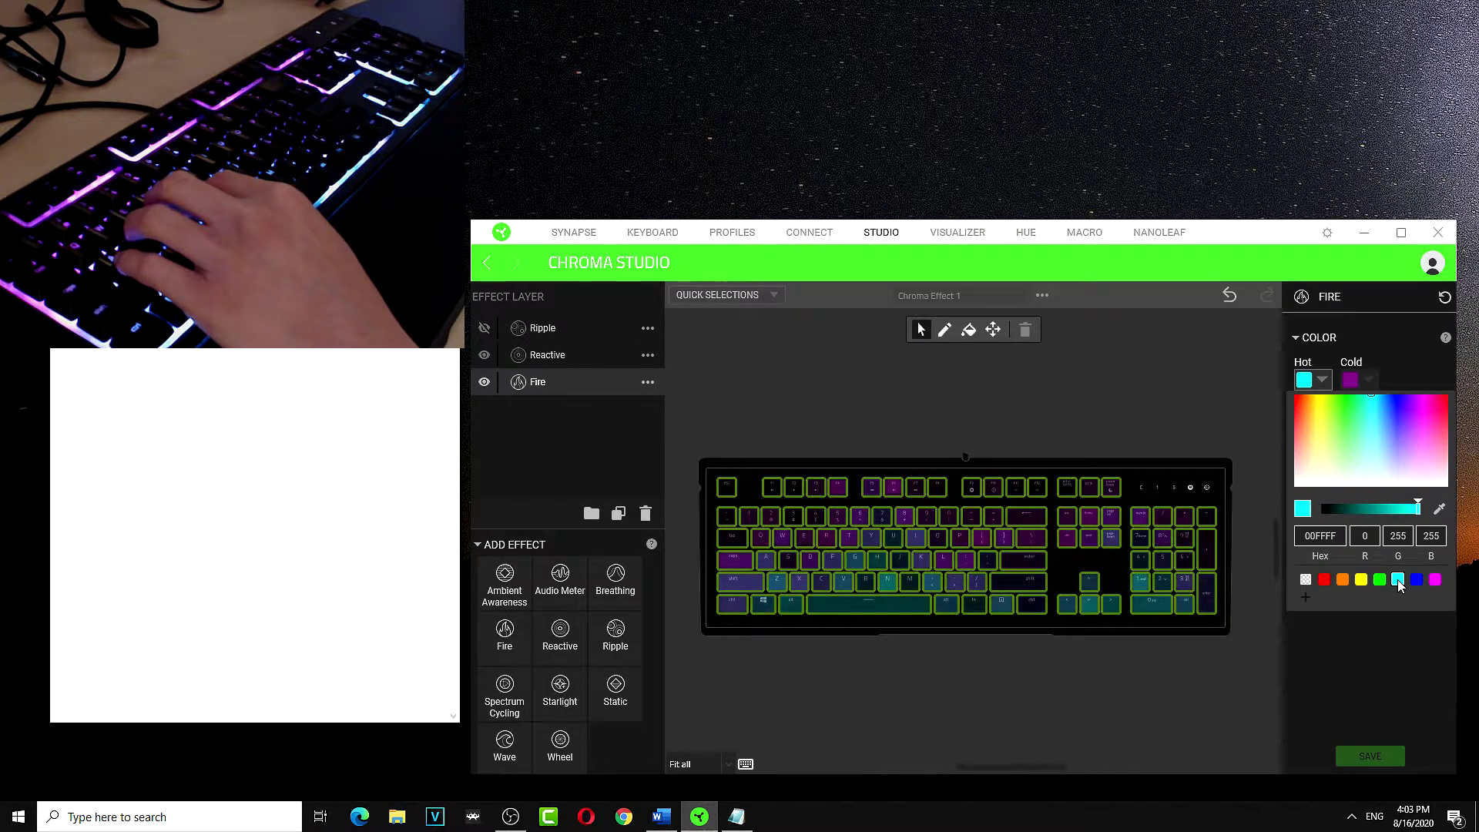
{"action": "left_click", "coordinate": [1375, 660]}
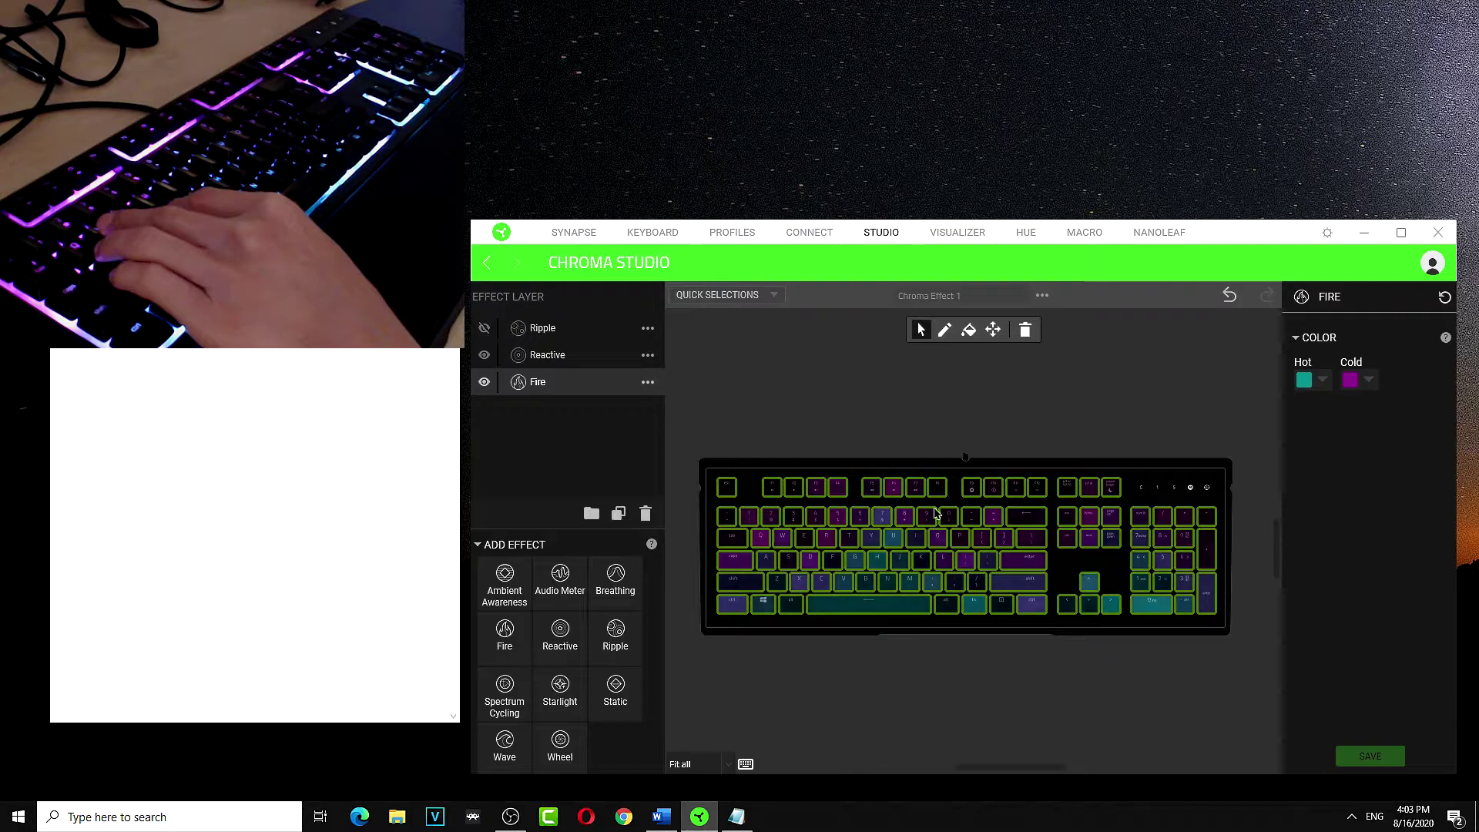
Try selecting individual keys and groups of keys on the Fire layer, and clear the selection
{"action": "left_click", "coordinate": [728, 492]}
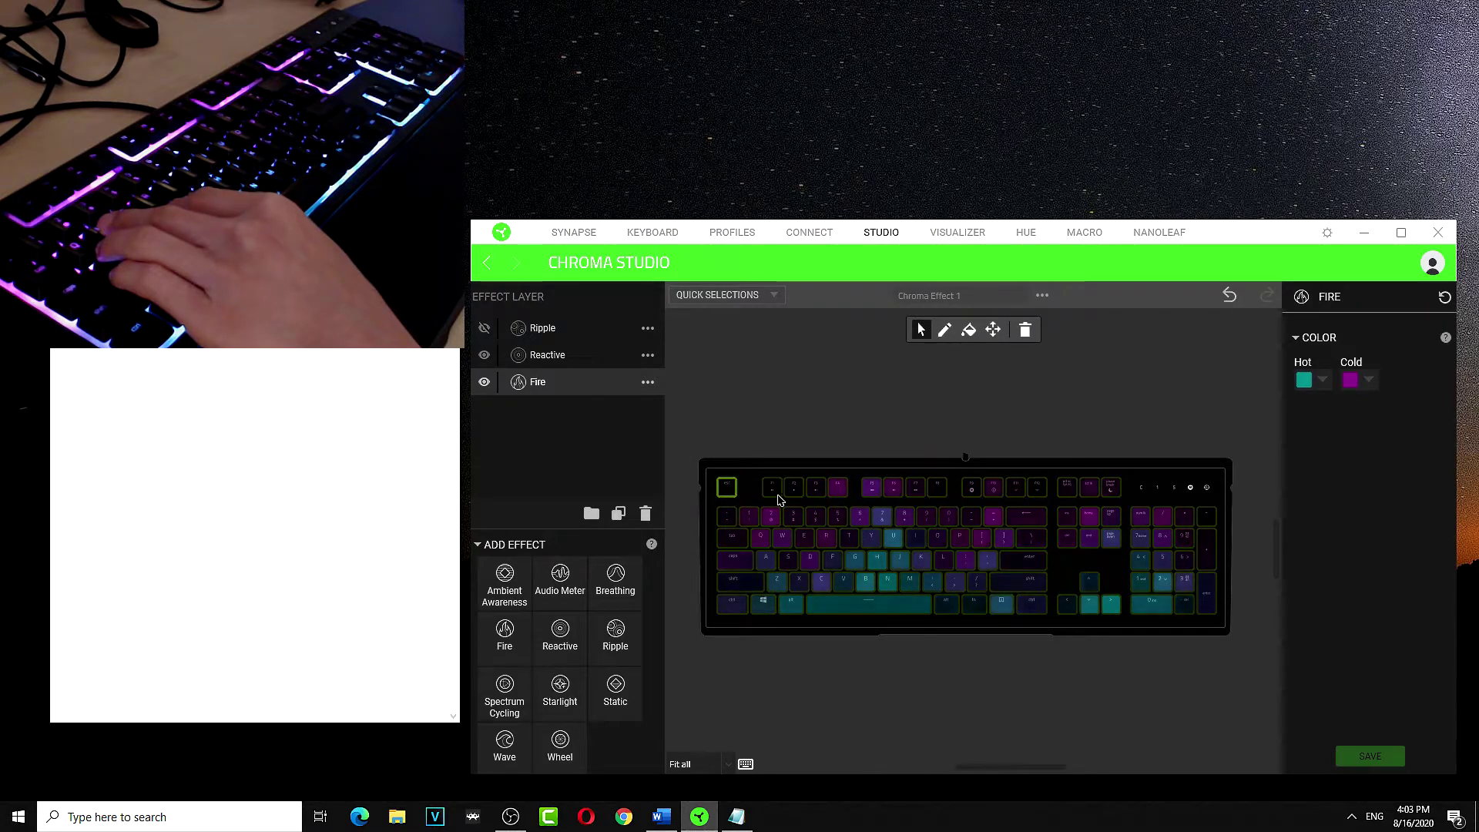
{"action": "left_click", "coordinate": [812, 495]}
{"action": "left_click", "coordinate": [797, 495]}
{"action": "left_click_drag", "start_coordinate": [1146, 661], "coordinate": [1225, 660]}
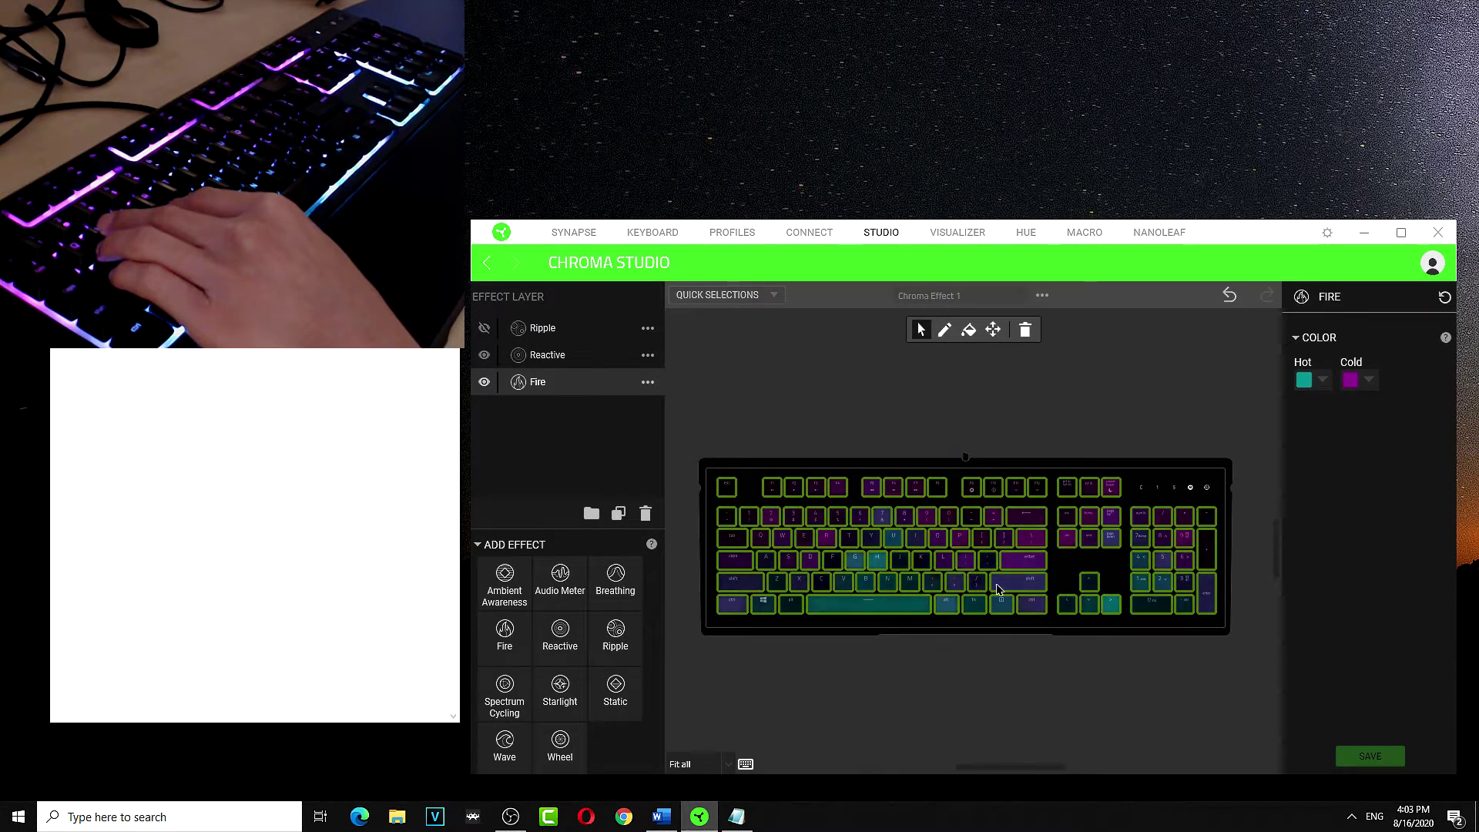
{"action": "left_click", "coordinate": [921, 561]}
{"action": "left_click", "coordinate": [838, 492]}
{"action": "left_click", "coordinate": [841, 521], "text": "ctrl"}
{"action": "left_click_drag", "start_coordinate": [846, 531], "coordinate": [852, 549]}
{"action": "left_click", "coordinate": [1083, 644]}
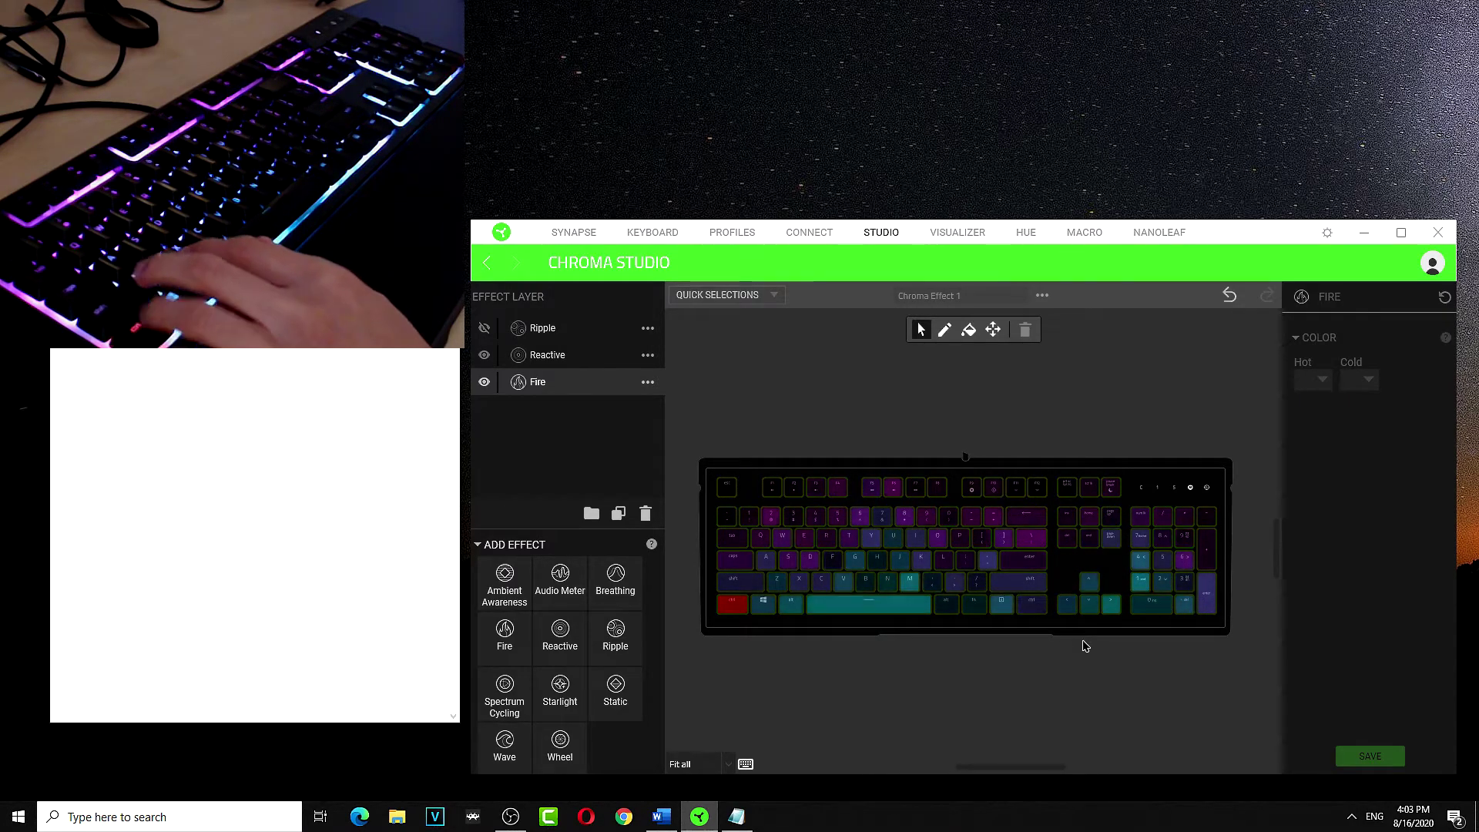